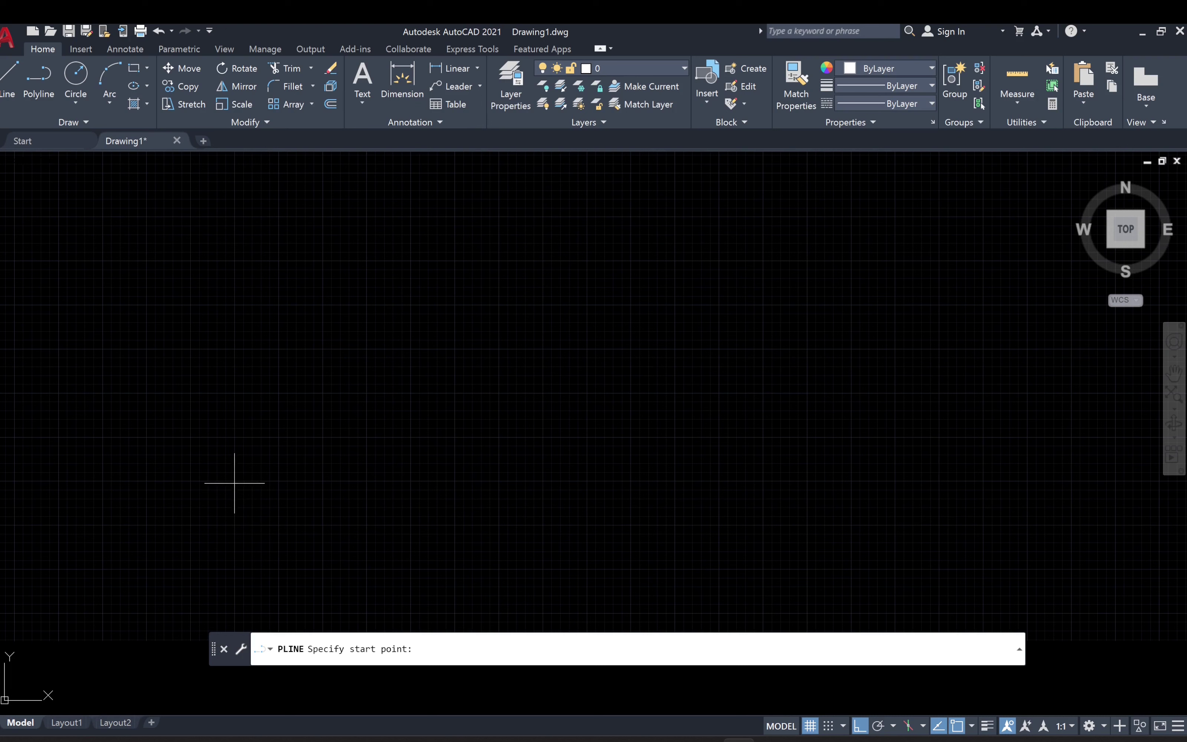
Begin a polyline in the lower-left area of the drawing and set its starting and ending width to 0.
{"action": "left_click", "coordinate": [236, 482]}
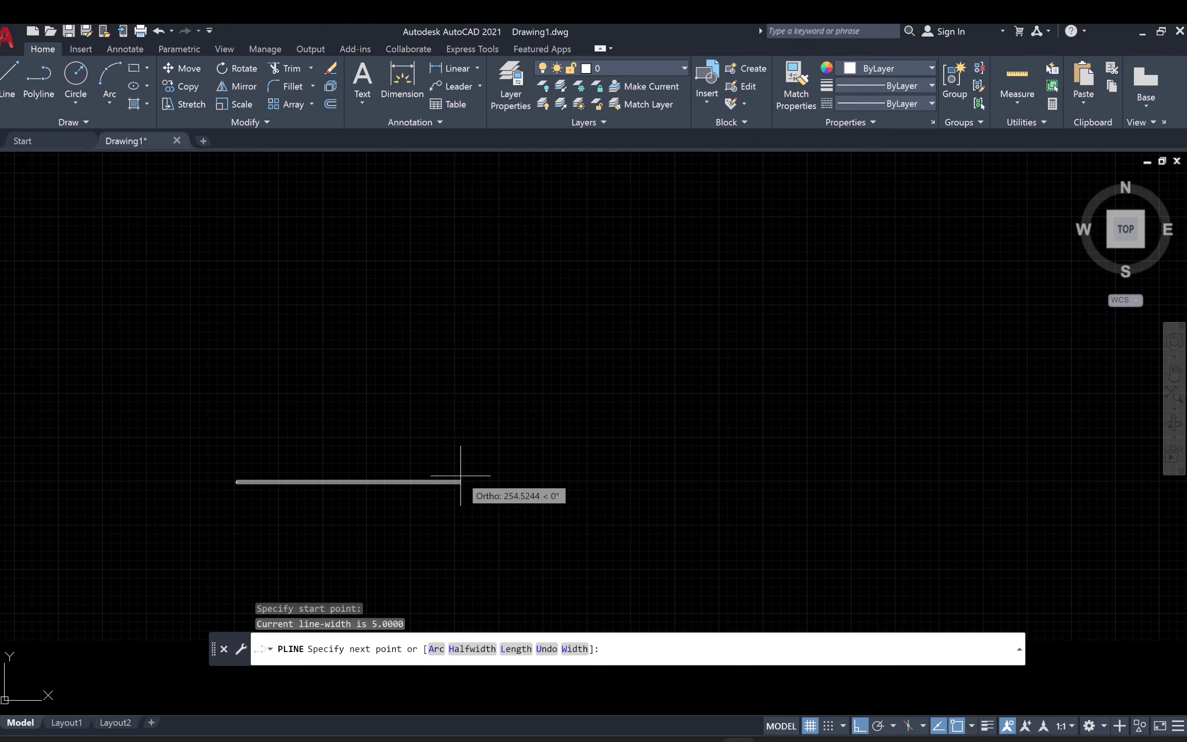
{"action": "type", "text": "w"}
{"action": "key", "text": "Return"}
{"action": "type", "text": "0"}
{"action": "key", "text": "Return"}
{"action": "type", "text": "0"}
{"action": "key", "text": "Return"}
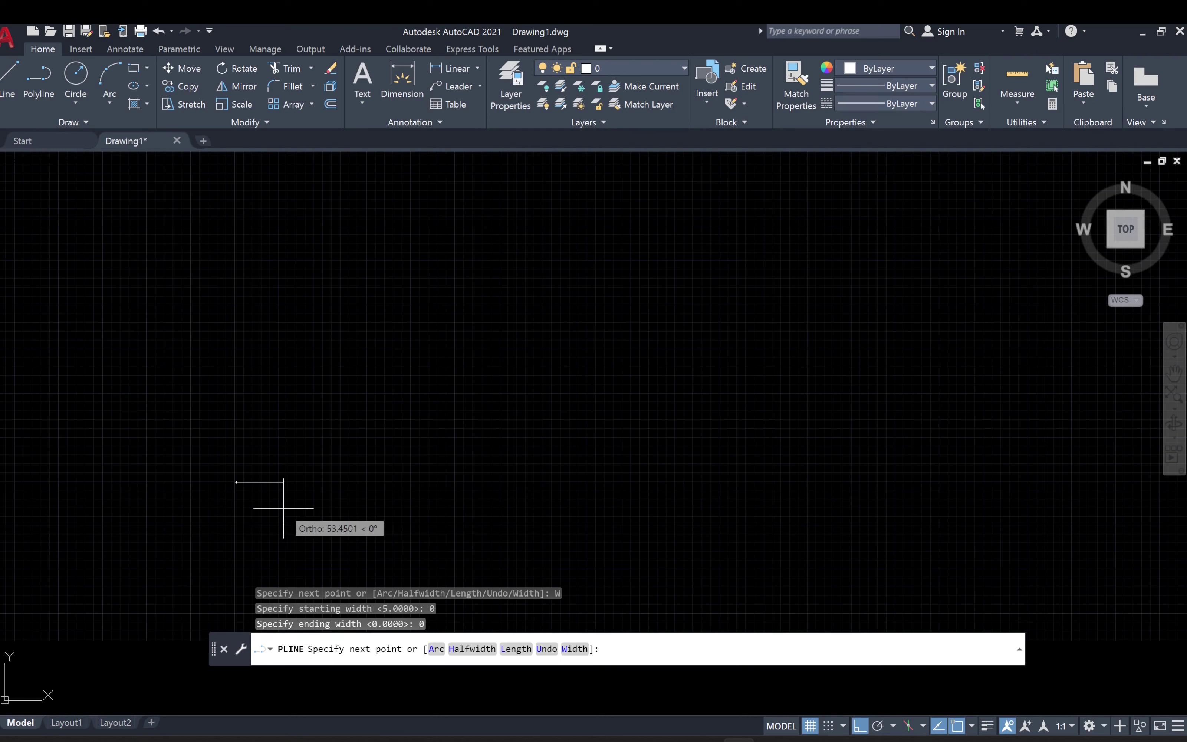
Complete the polyline as a right triangle with a horizontal base, a vertical edge and a sloped edge back to the start point.
{"action": "left_click", "coordinate": [394, 482]}
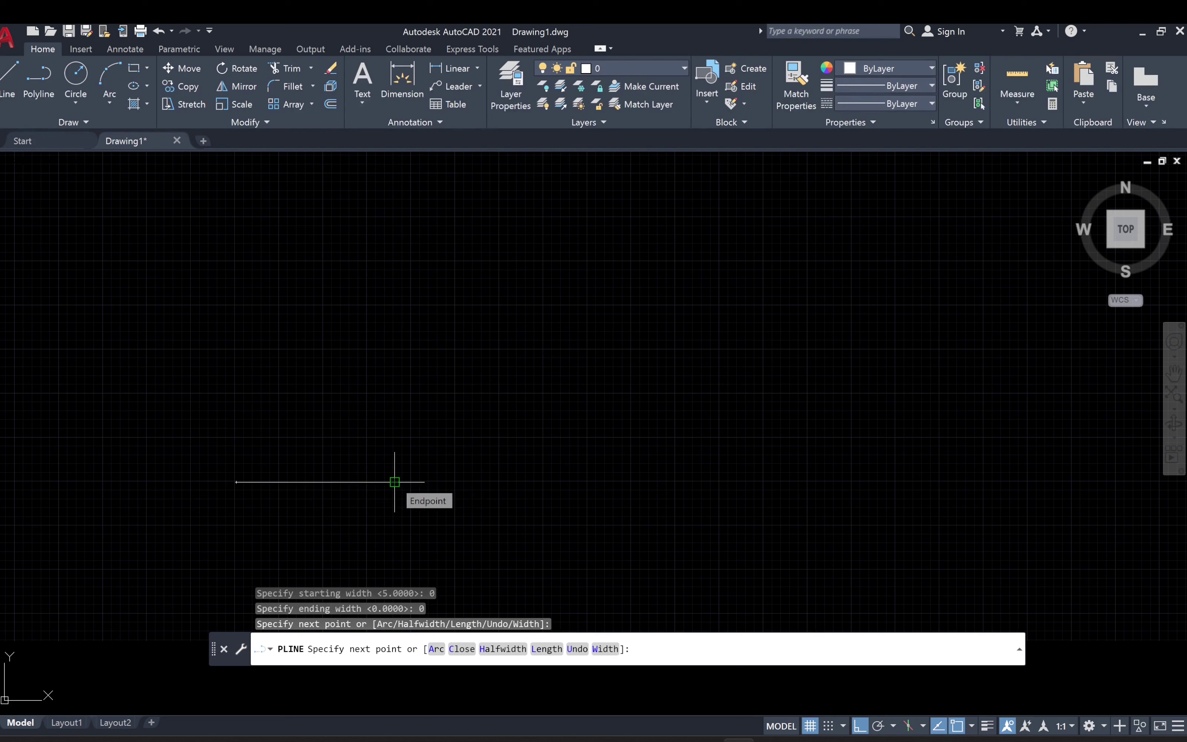
{"action": "left_click", "coordinate": [394, 298]}
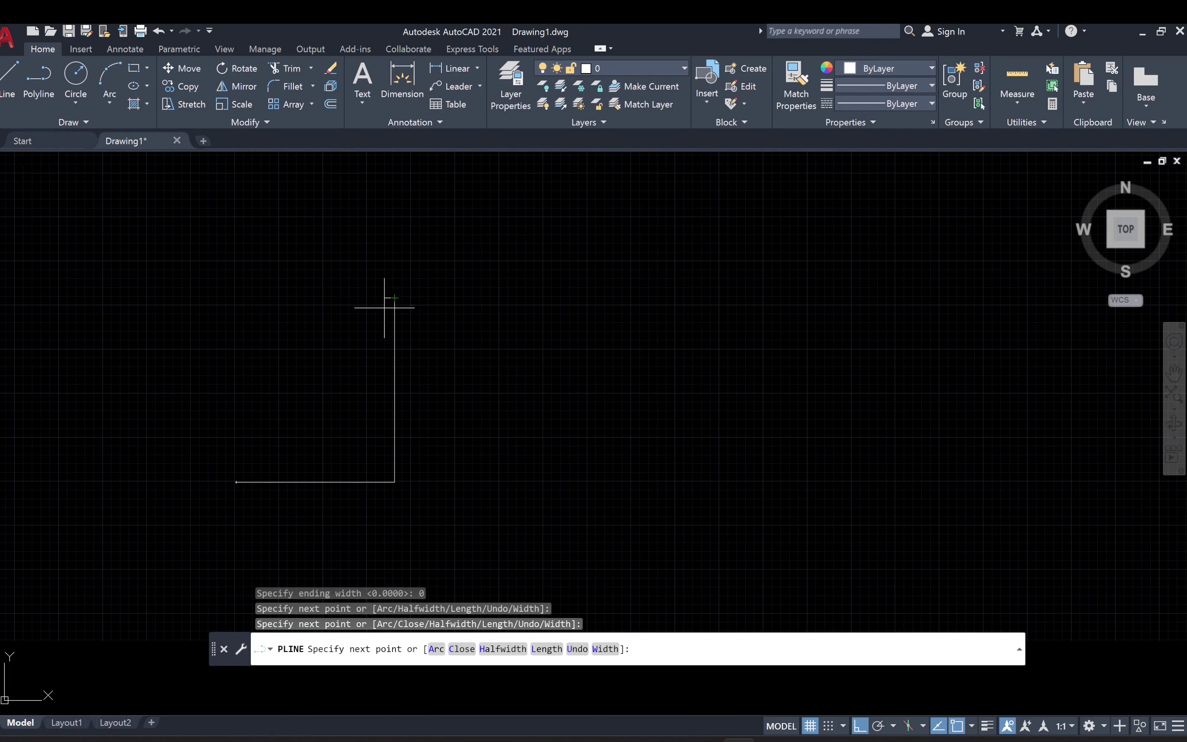
{"action": "left_click", "coordinate": [236, 482]}
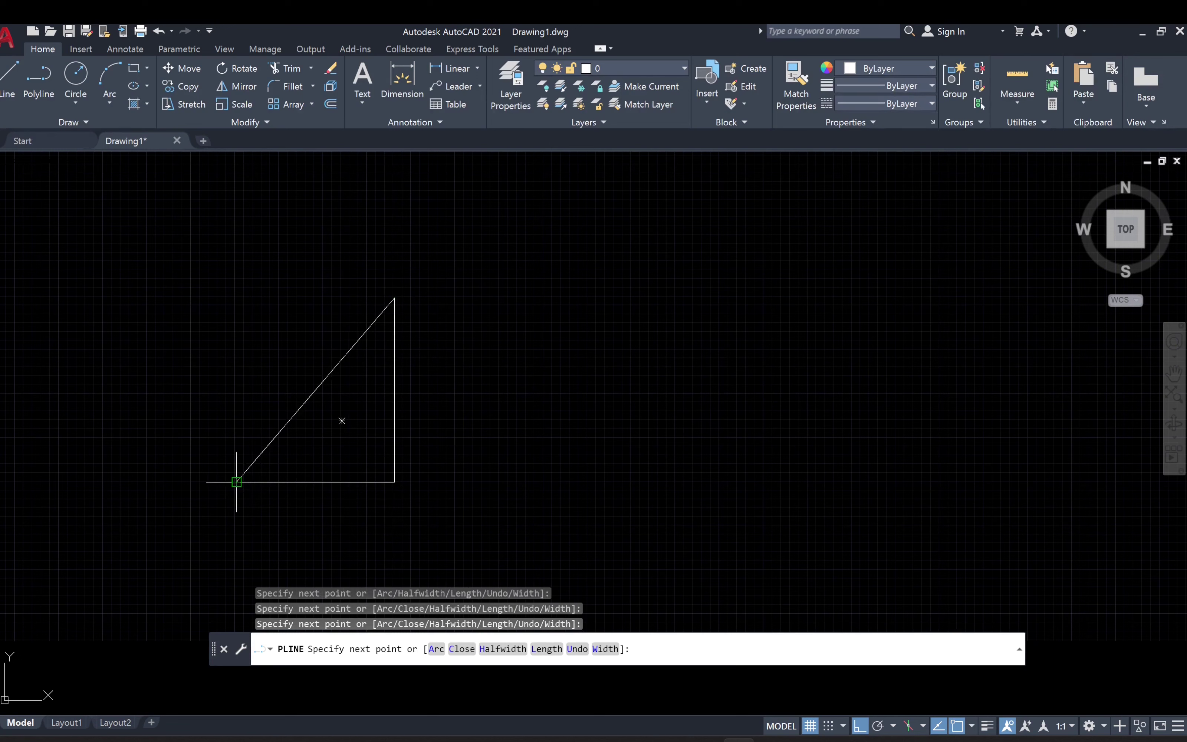
{"action": "key", "text": "Escape"}
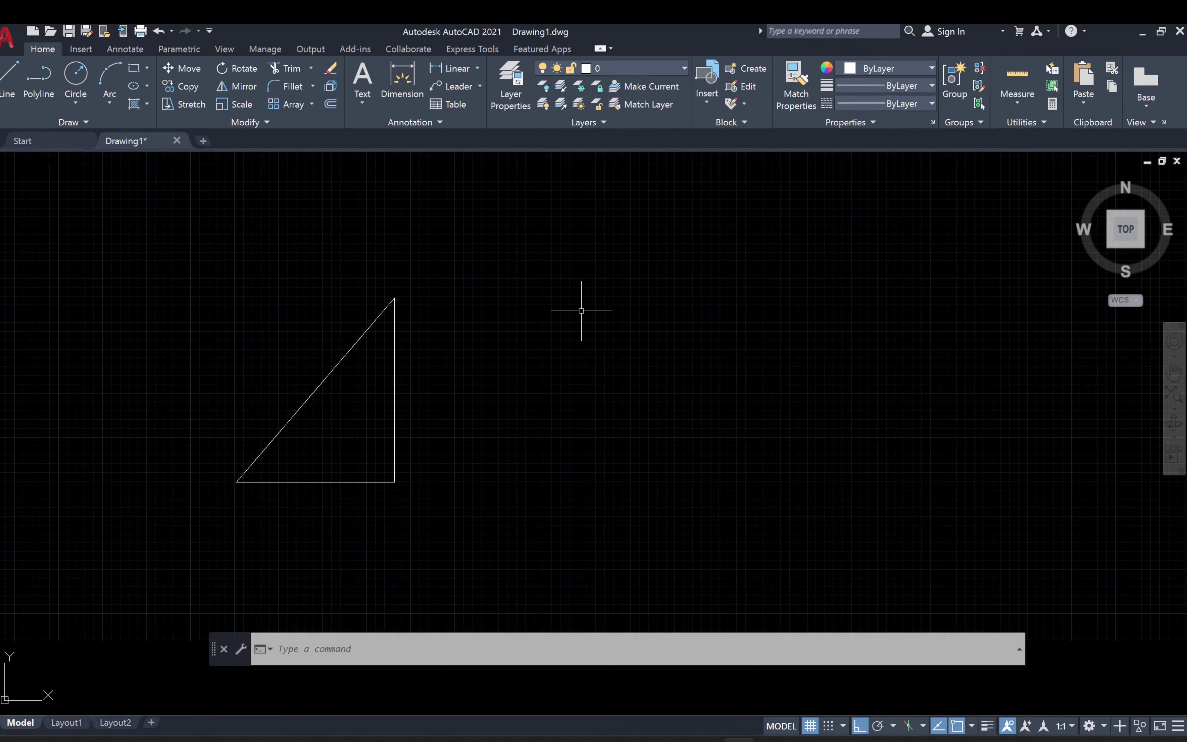
Draw a slightly larger right triangle with separate Line segments to the right of the polyline triangle.
{"action": "left_click", "coordinate": [11, 76]}
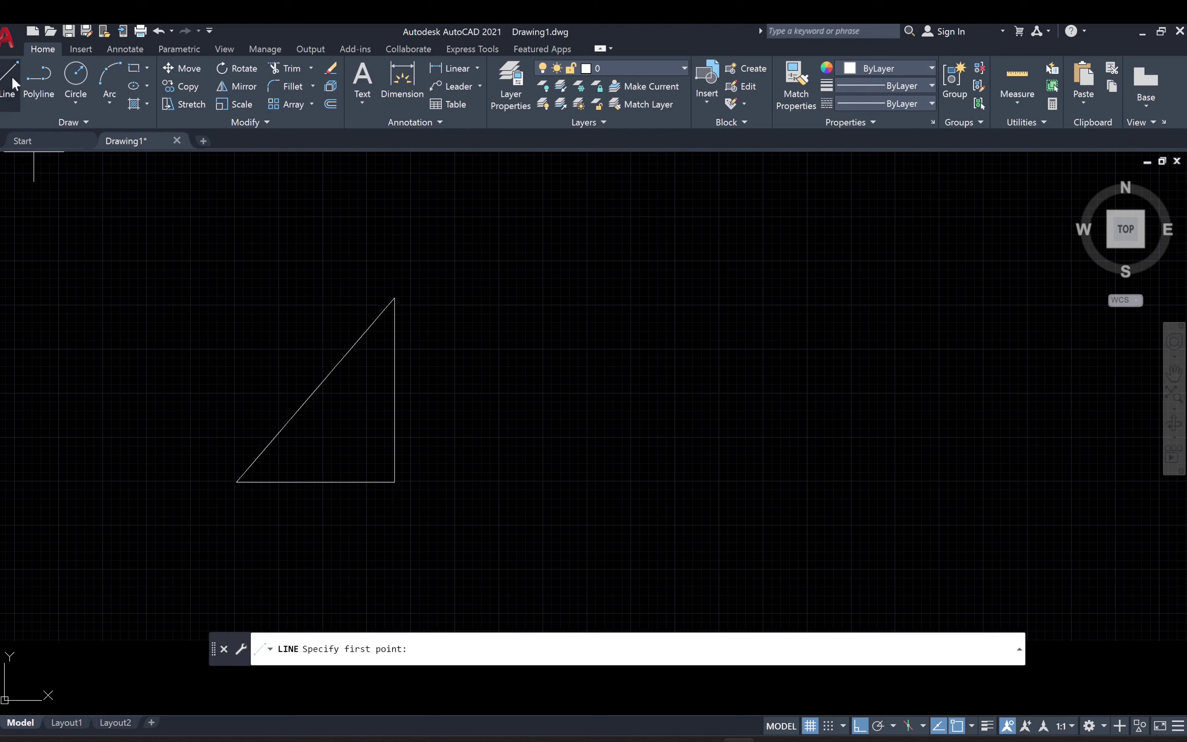
{"action": "left_click", "coordinate": [523, 479]}
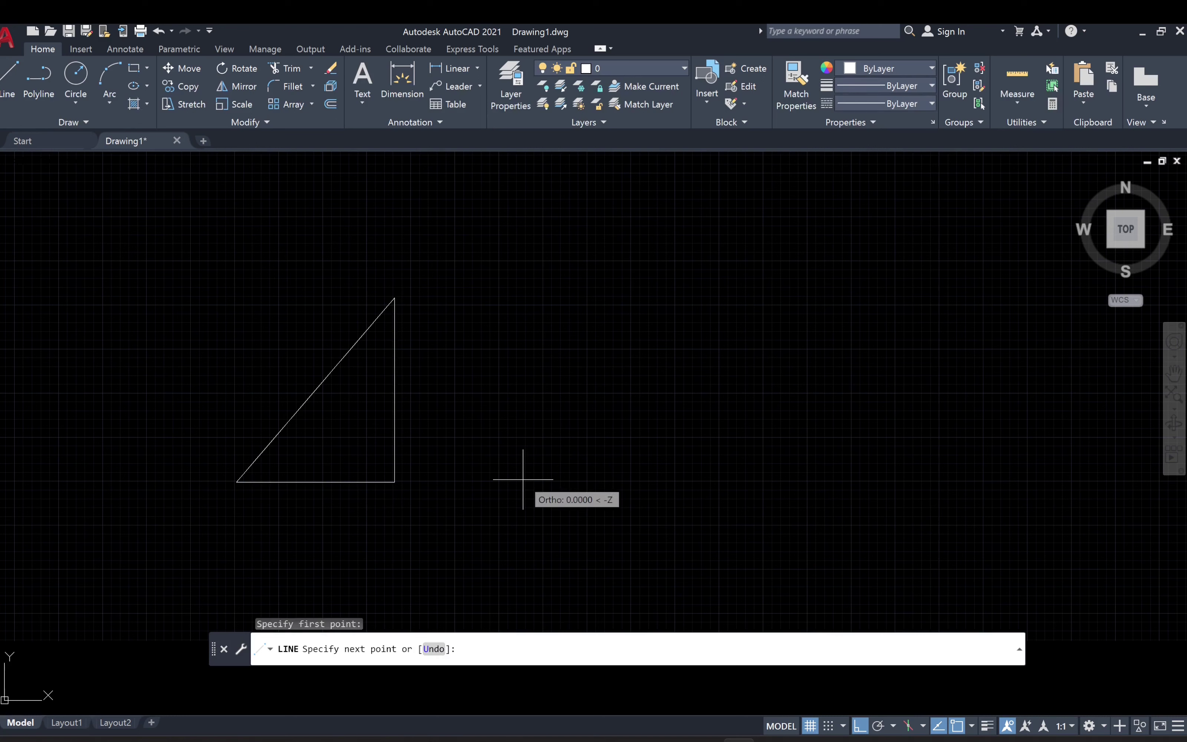
{"action": "left_click", "coordinate": [692, 472]}
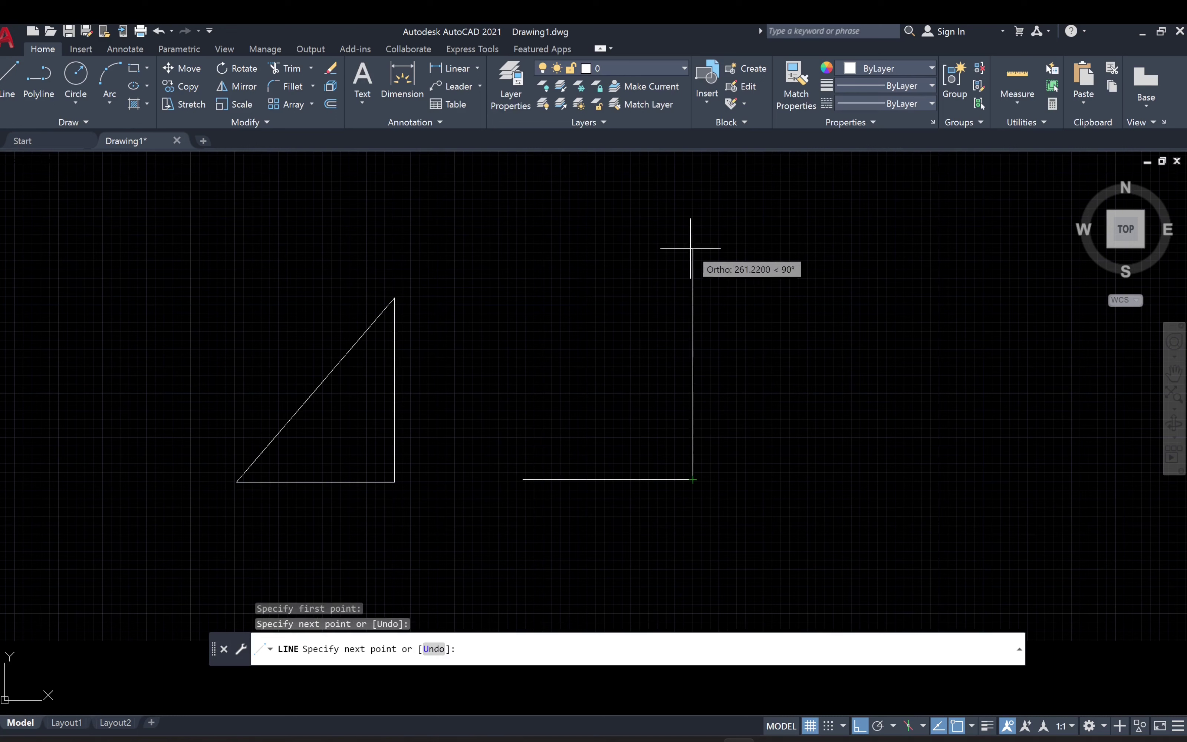
{"action": "left_click", "coordinate": [693, 273]}
{"action": "left_click", "coordinate": [524, 474]}
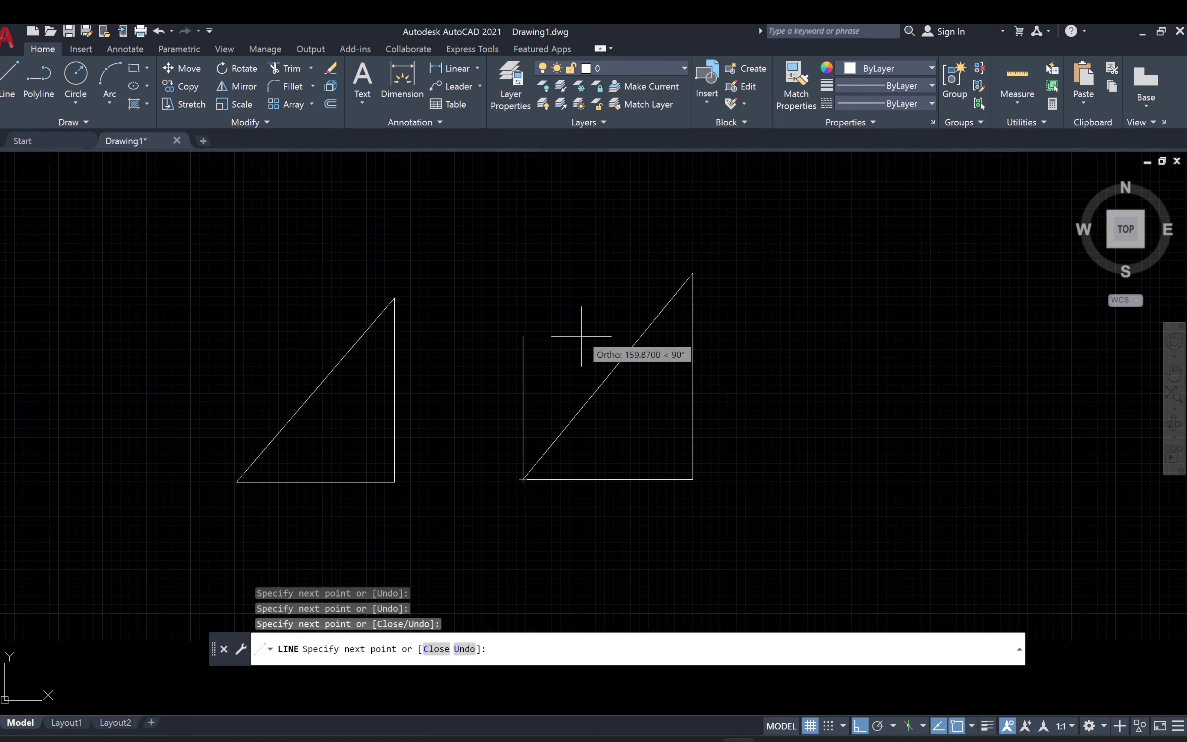
{"action": "key", "text": "Escape"}
{"action": "key", "text": "Escape"}
{"action": "key", "text": "Escape"}
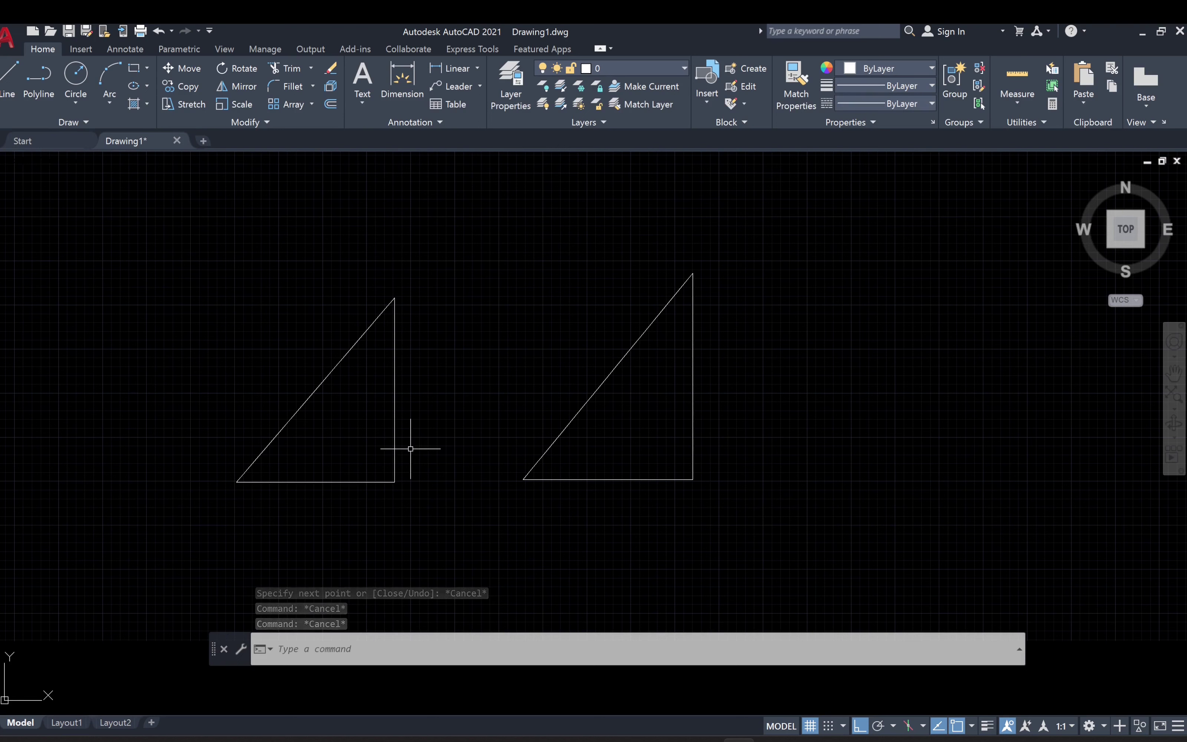
Move the sloped line of the Line-drawn triangle horizontally to the left, away from its other two lines, using its midpoint grip.
{"action": "left_click", "coordinate": [598, 391]}
{"action": "left_click", "coordinate": [608, 376]}
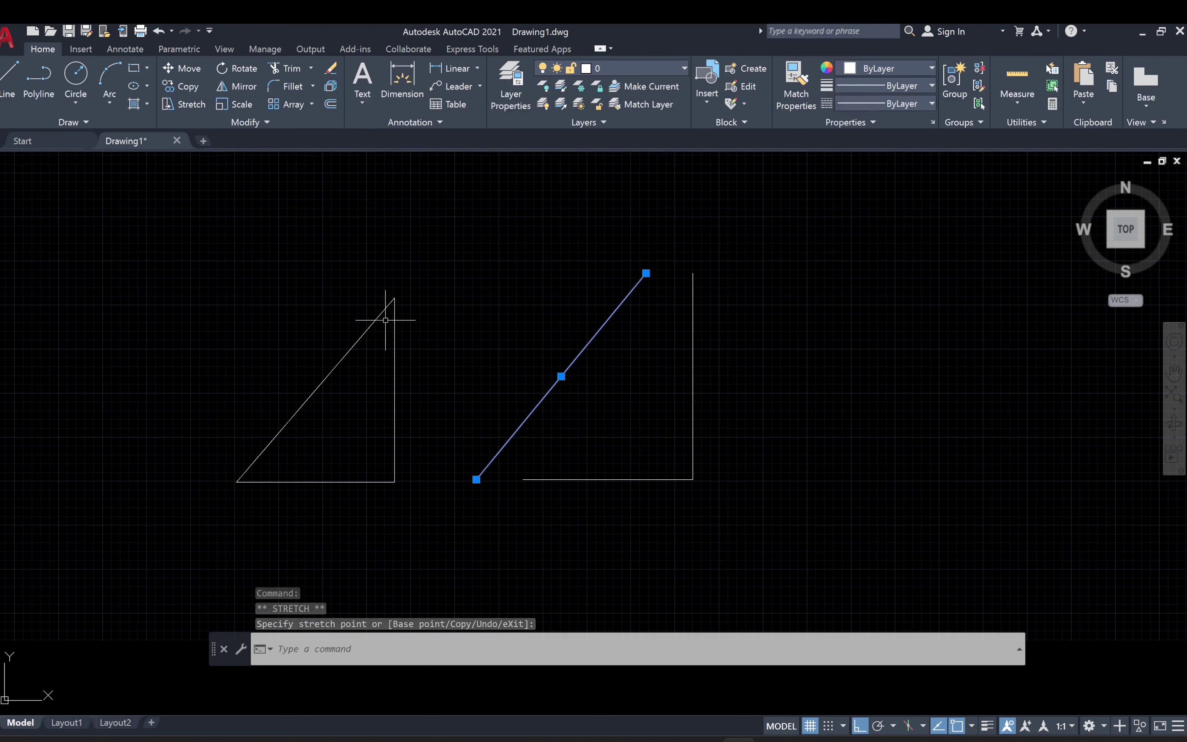
{"action": "key", "text": "Escape"}
{"action": "key", "text": "Escape"}
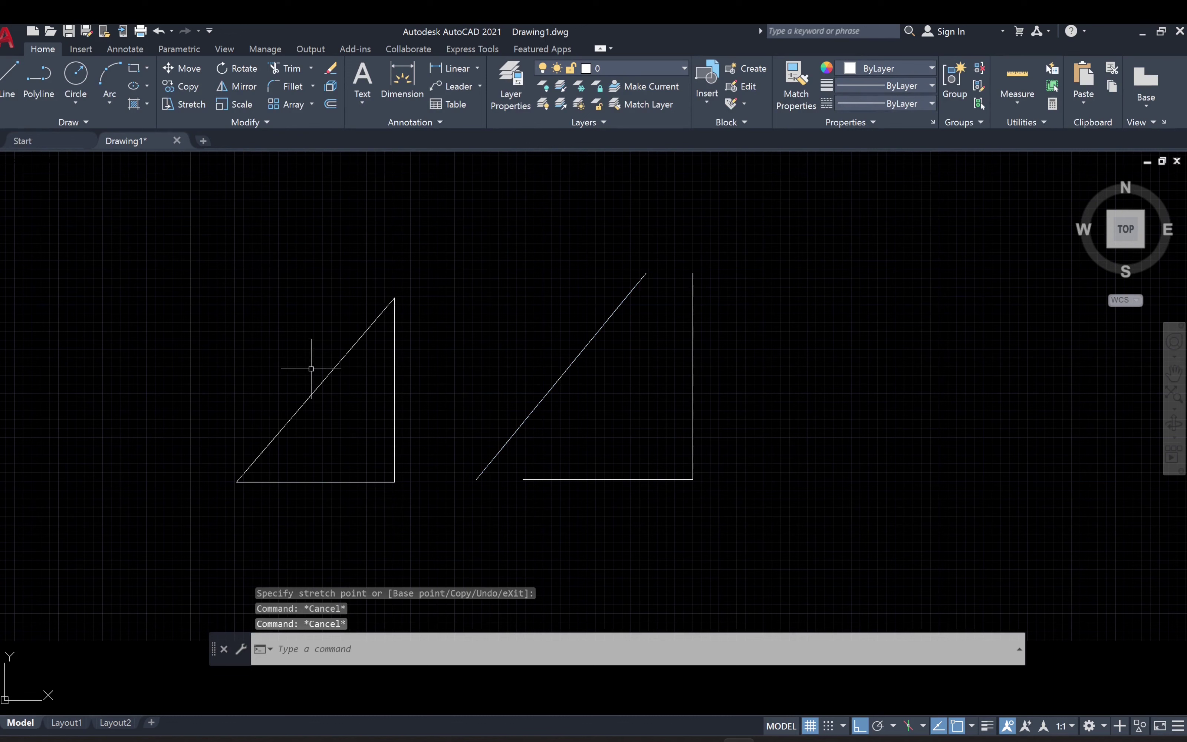
Stretch the polyline triangle by moving its sloped edge slightly upward and its base edge to just below the top vertex.
{"action": "left_click", "coordinate": [371, 322]}
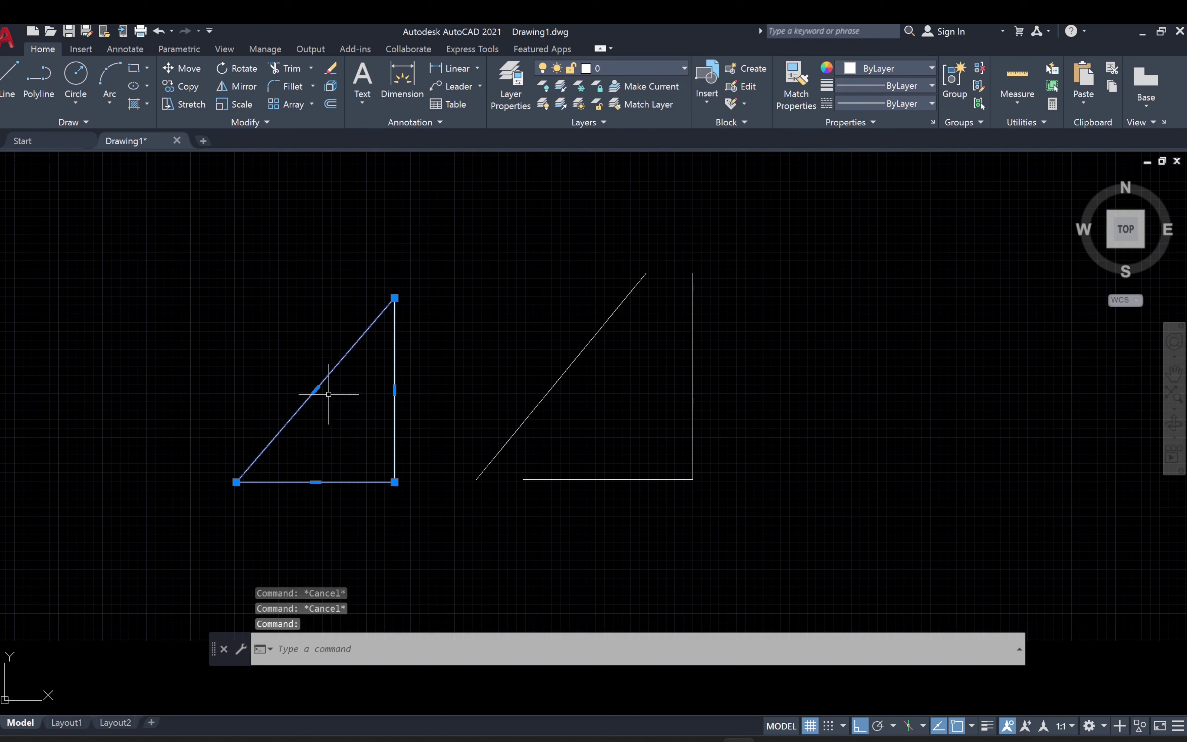
{"action": "left_click", "coordinate": [317, 390]}
{"action": "left_click", "coordinate": [287, 346]}
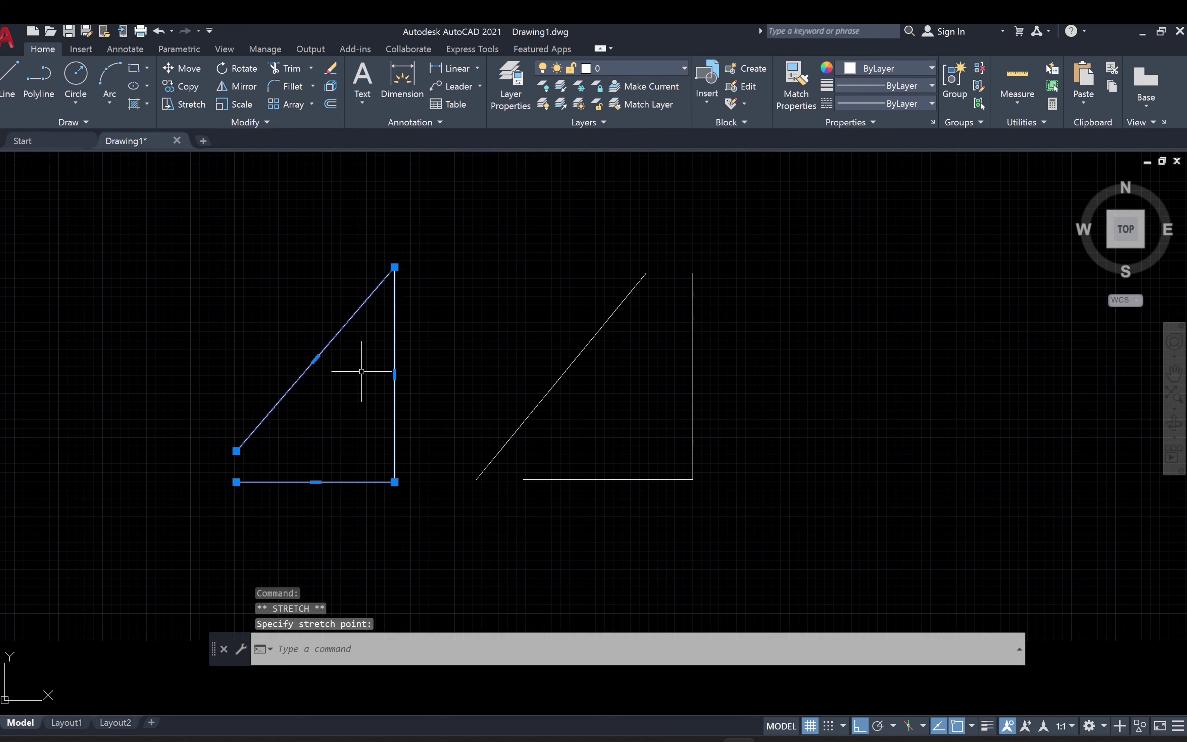
{"action": "left_click", "coordinate": [316, 483]}
{"action": "left_click", "coordinate": [314, 306]}
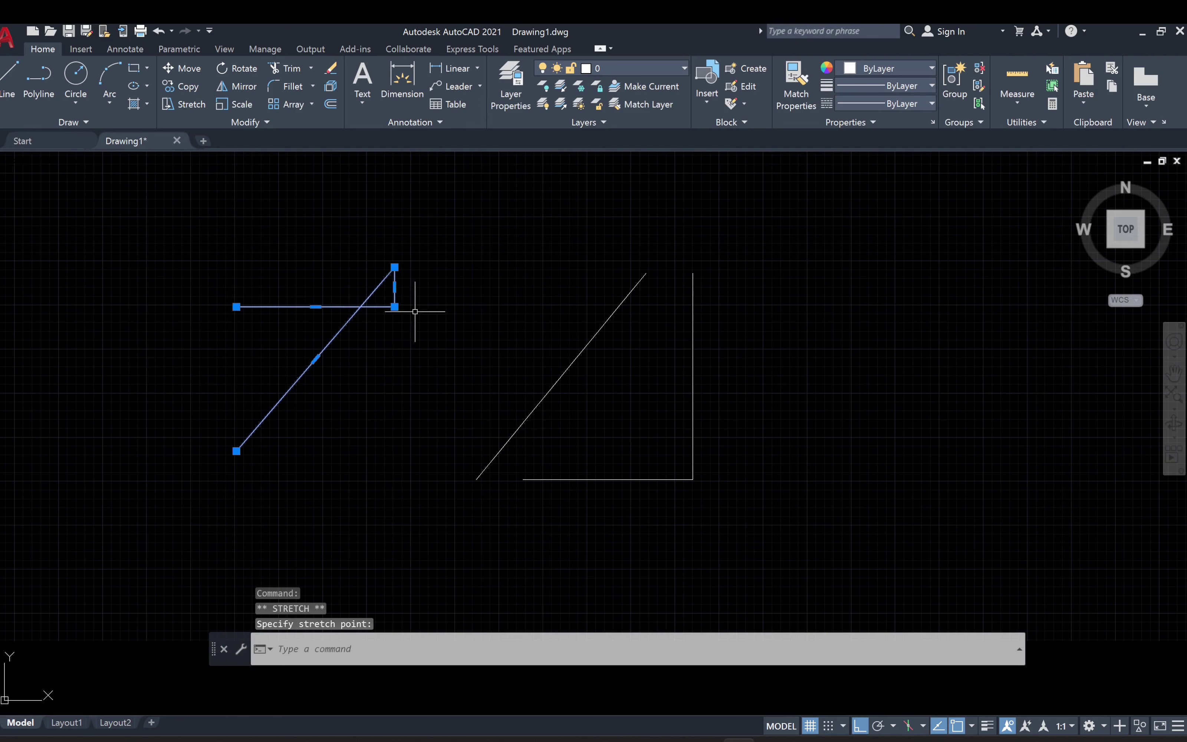
Stretch the polyline's short vertical edge to the right and its horizontal edge back down near the sloped edge's lower end.
{"action": "left_click", "coordinate": [394, 286]}
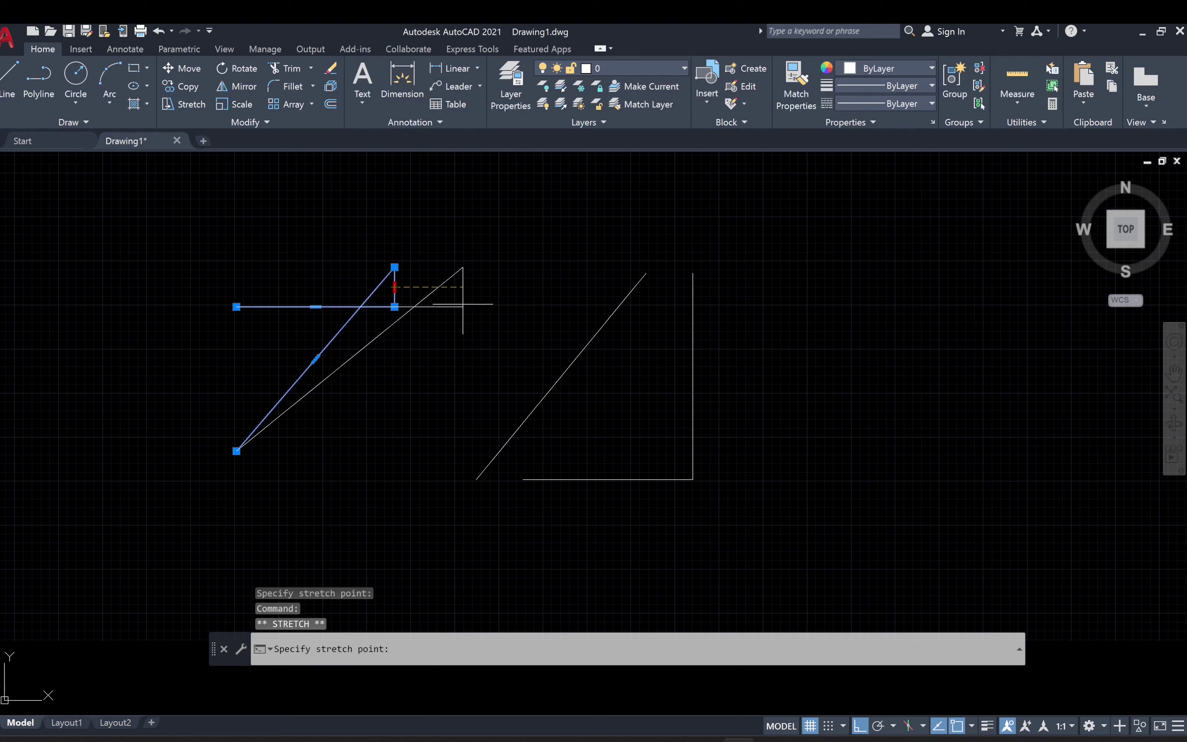
{"action": "left_click", "coordinate": [462, 304]}
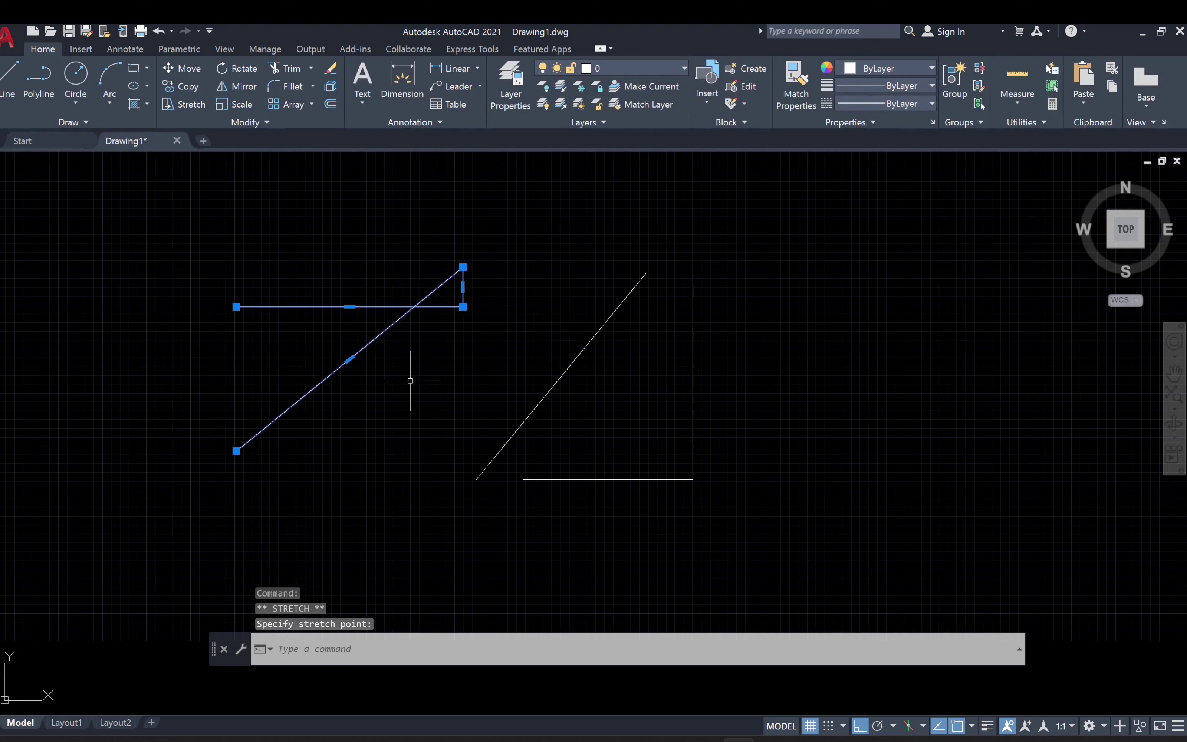
{"action": "left_click", "coordinate": [349, 307]}
{"action": "left_click", "coordinate": [355, 412]}
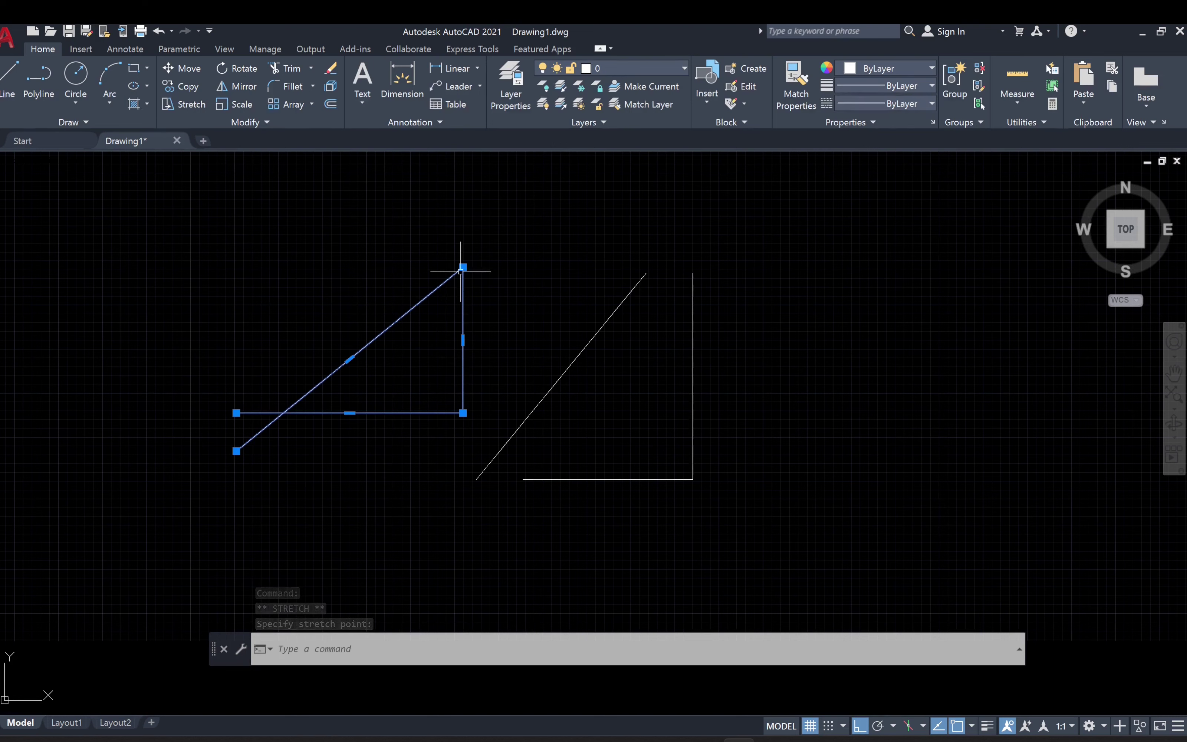
Stretch the polyline's vertical edge upward so its base slopes, and deselect the polyline.
{"action": "left_click", "coordinate": [462, 339]}
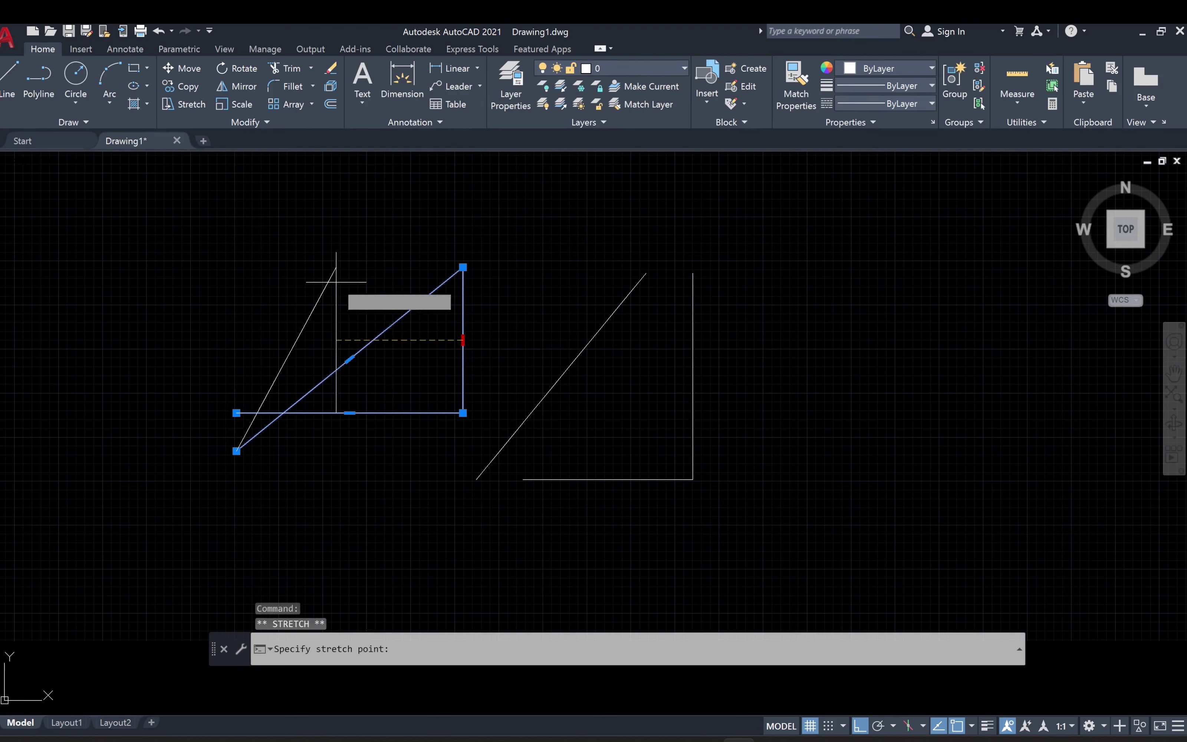
{"action": "left_click", "coordinate": [420, 269]}
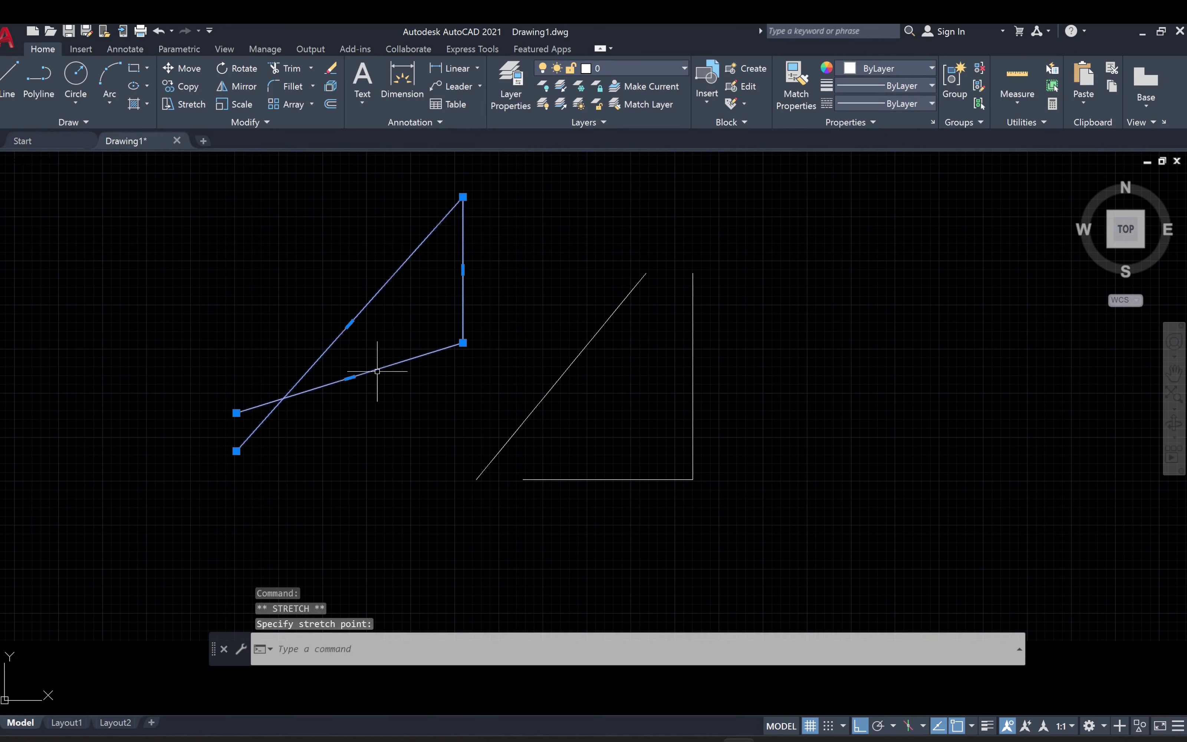
{"action": "key", "text": "Escape"}
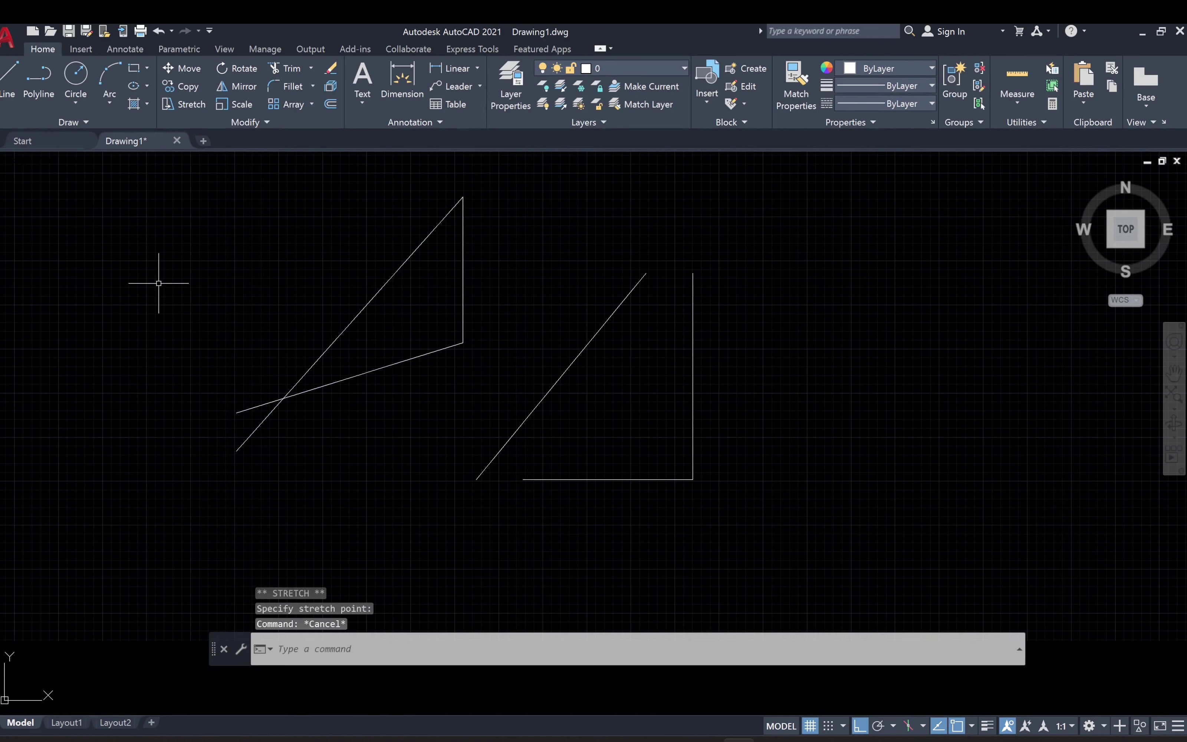
Erase both the polyline shape and the three separate lines from the drawing.
{"action": "left_click", "coordinate": [164, 156]}
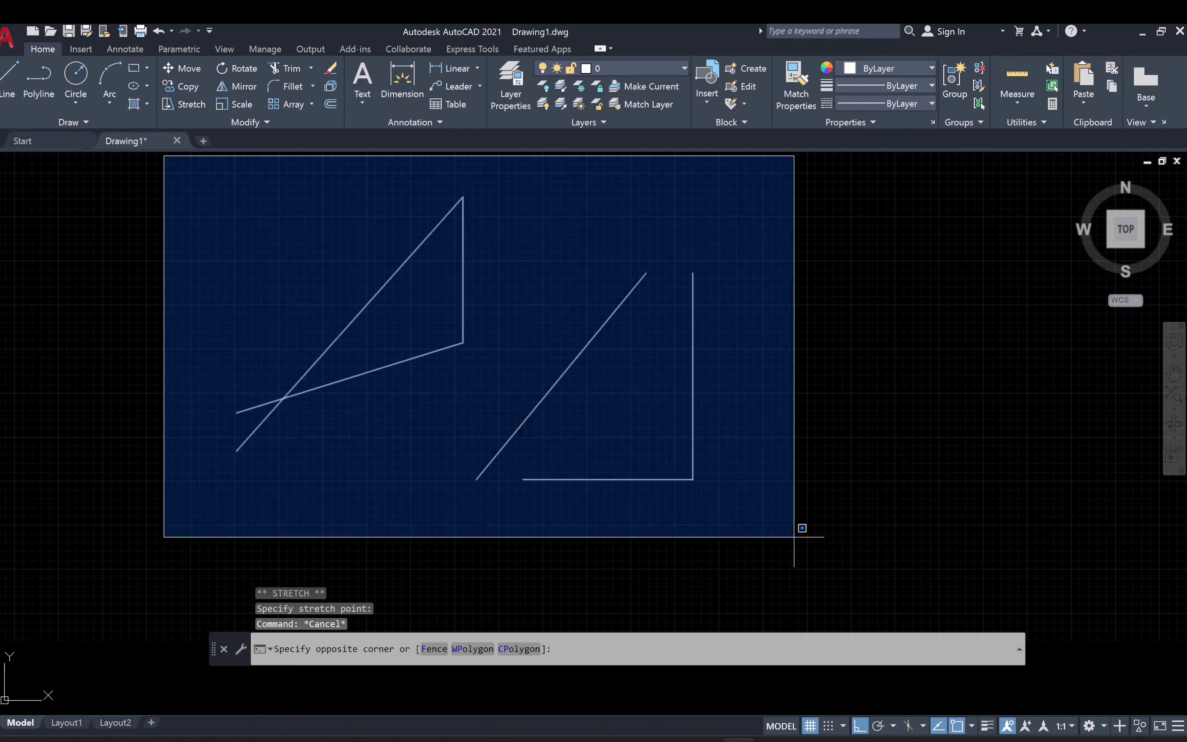
{"action": "left_click", "coordinate": [794, 537]}
{"action": "key", "text": "Delete"}
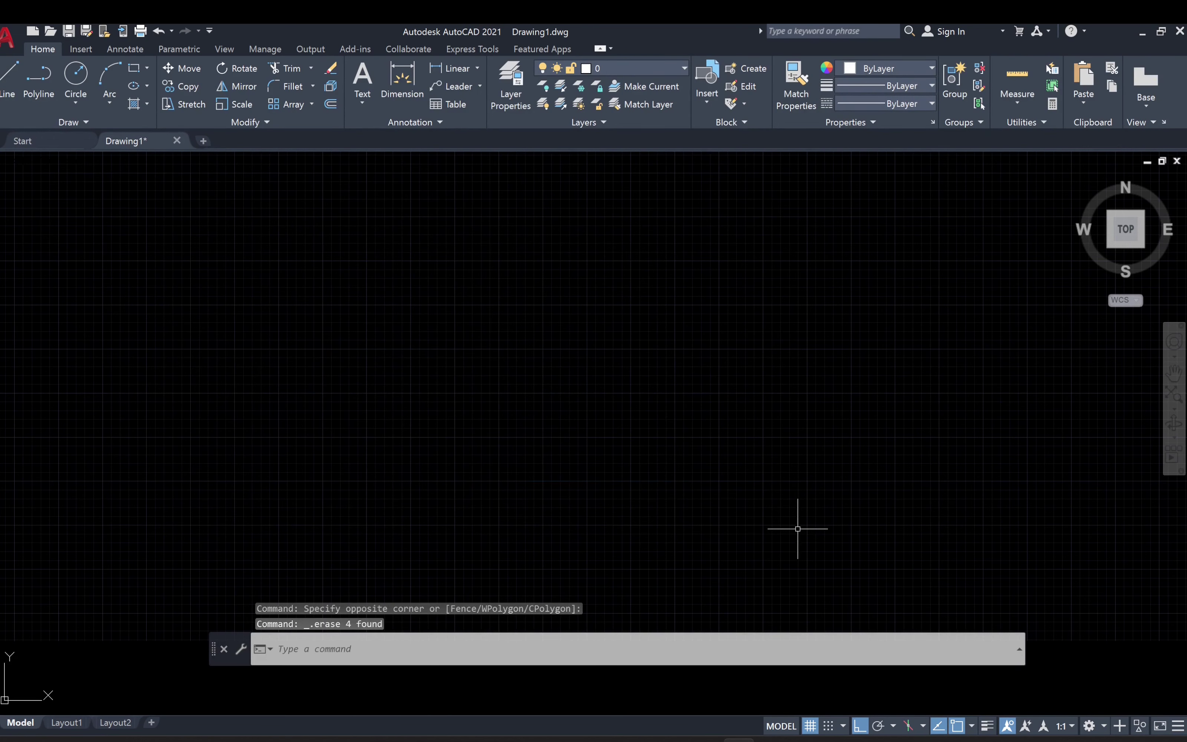
Start a new polyline with a horizontal segment, and with Ortho off add a tangent arc curving up to the right.
{"action": "left_click", "coordinate": [33, 95]}
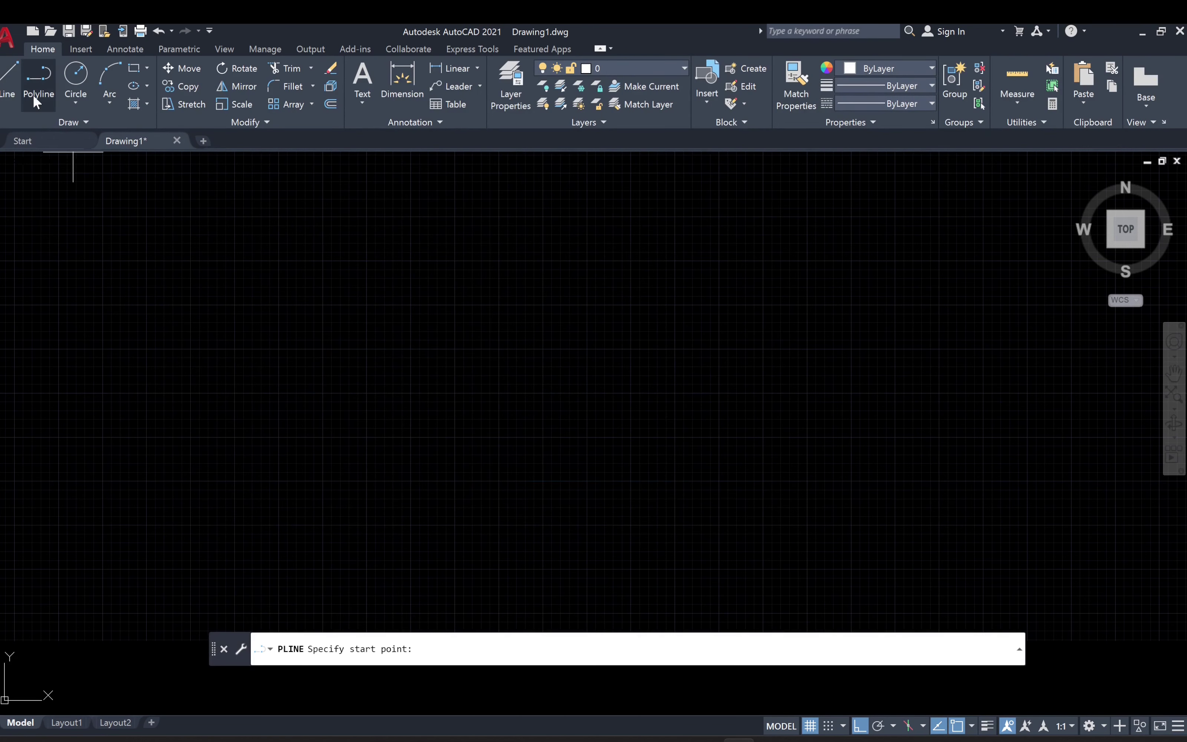
{"action": "left_click", "coordinate": [245, 482]}
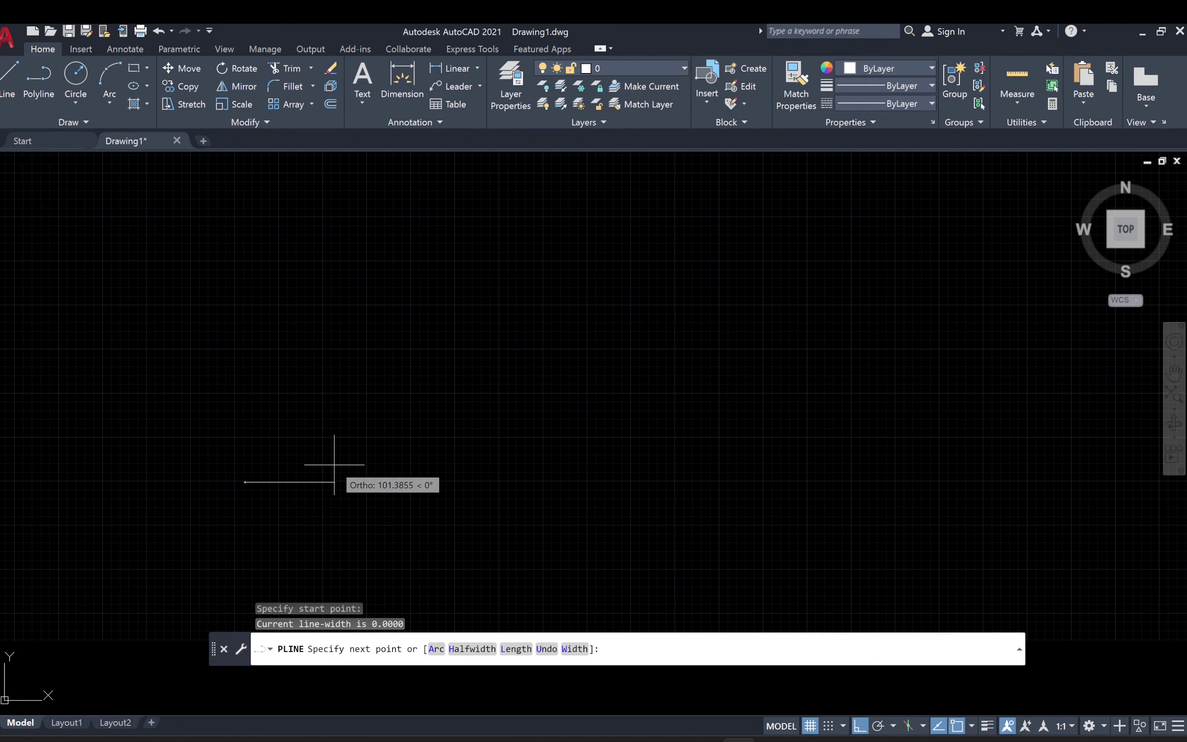
{"action": "left_click", "coordinate": [415, 480]}
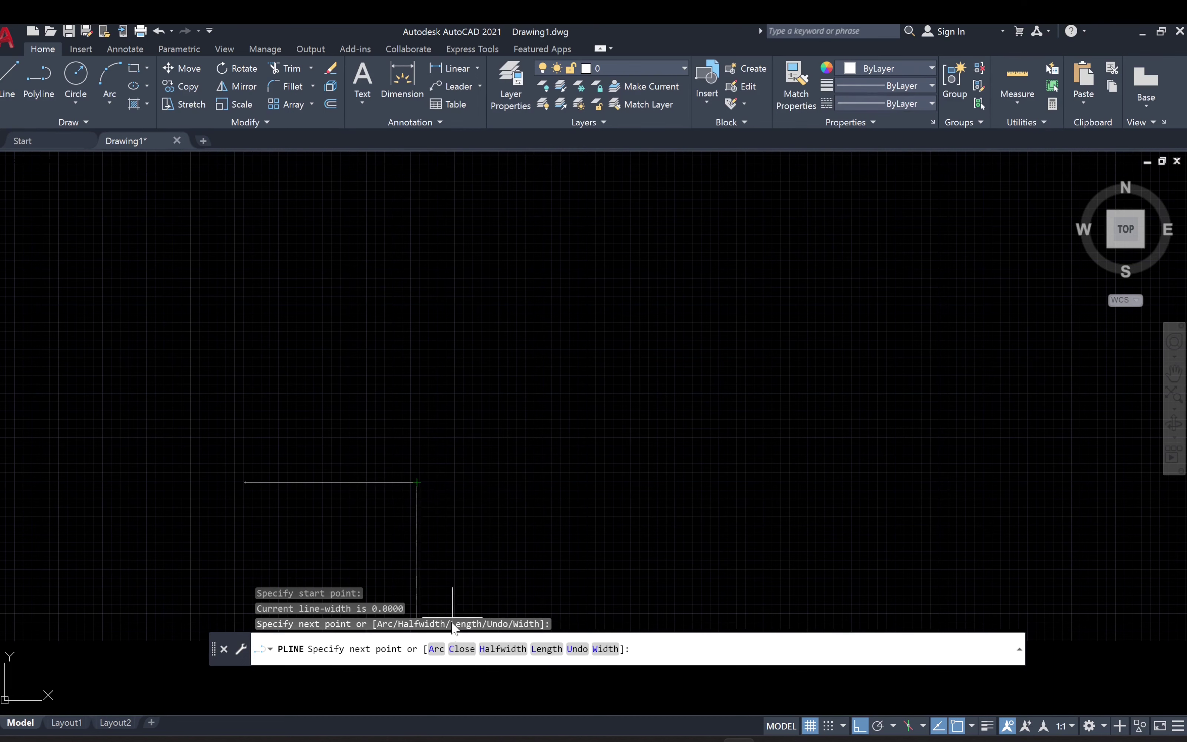
{"action": "left_click", "coordinate": [436, 649]}
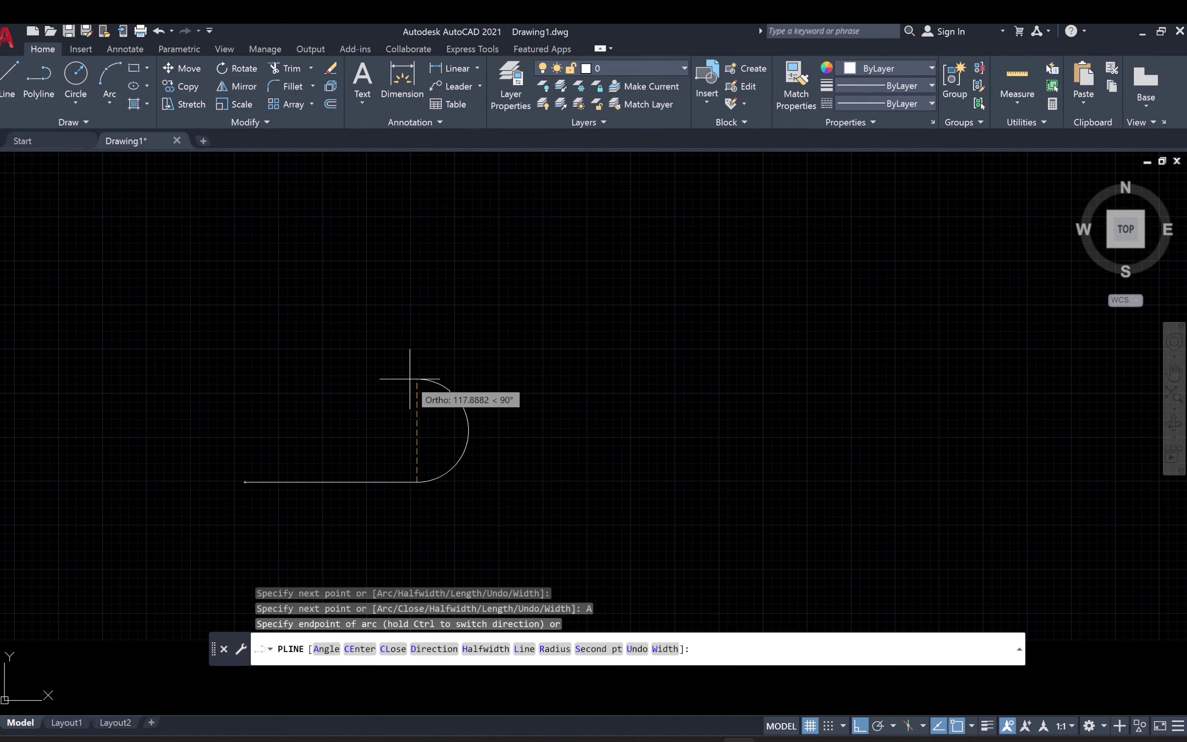
{"action": "scroll", "coordinate": [413, 384], "scroll_direction": "up", "scroll_amount": 2}
{"action": "scroll", "coordinate": [412, 384], "scroll_direction": "down", "scroll_amount": 4}
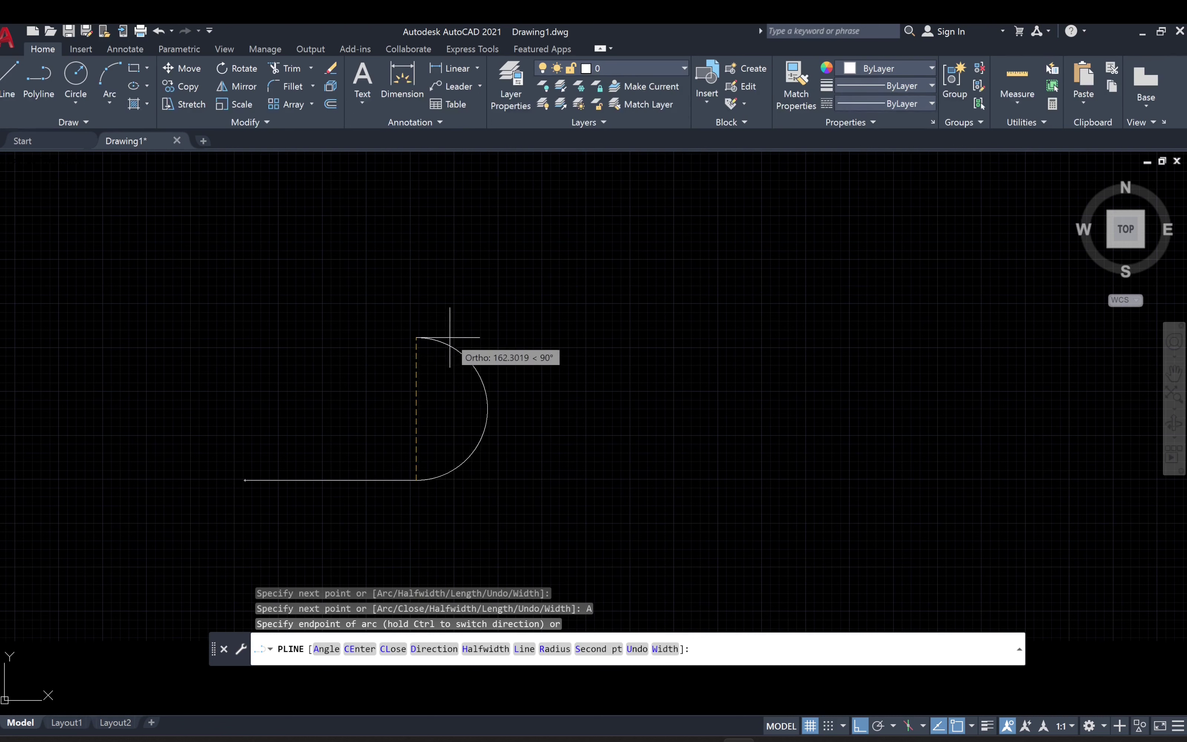
{"action": "left_click", "coordinate": [859, 725]}
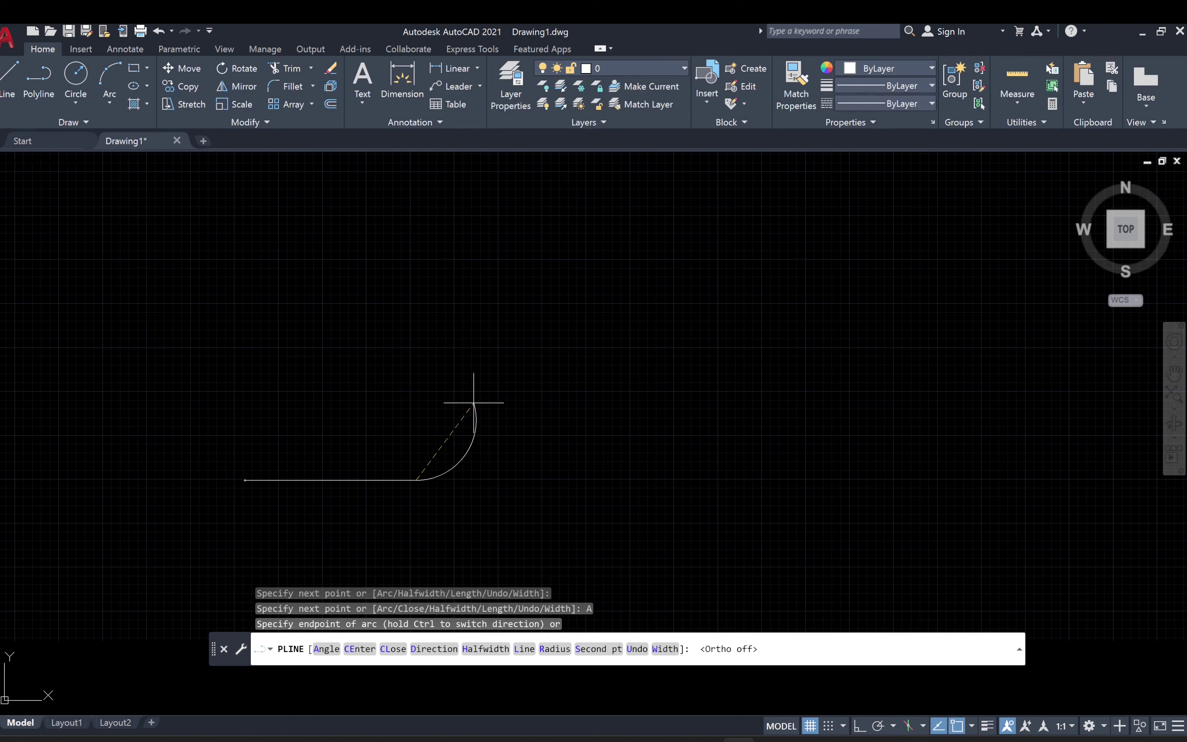
{"action": "left_click", "coordinate": [584, 368]}
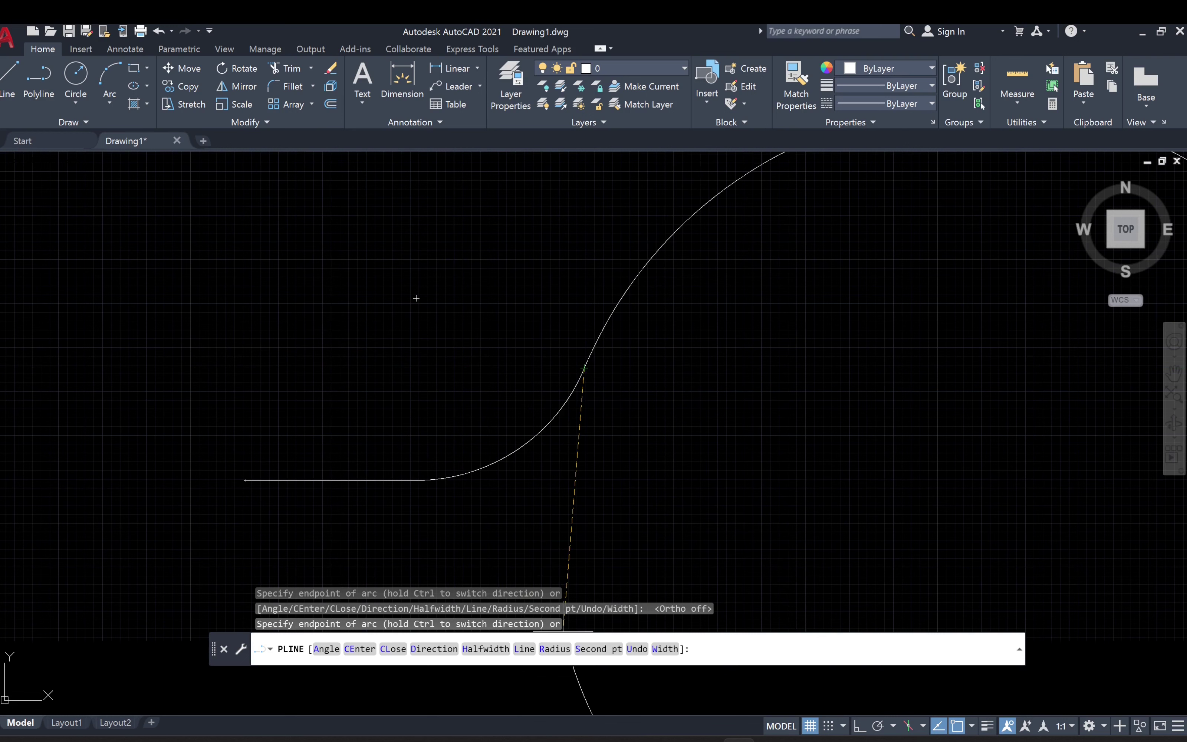
Switch the polyline back to straight segments with Ortho on, adding a horizontal top edge leftward and a vertical edge down to the base.
{"action": "left_click", "coordinate": [523, 649]}
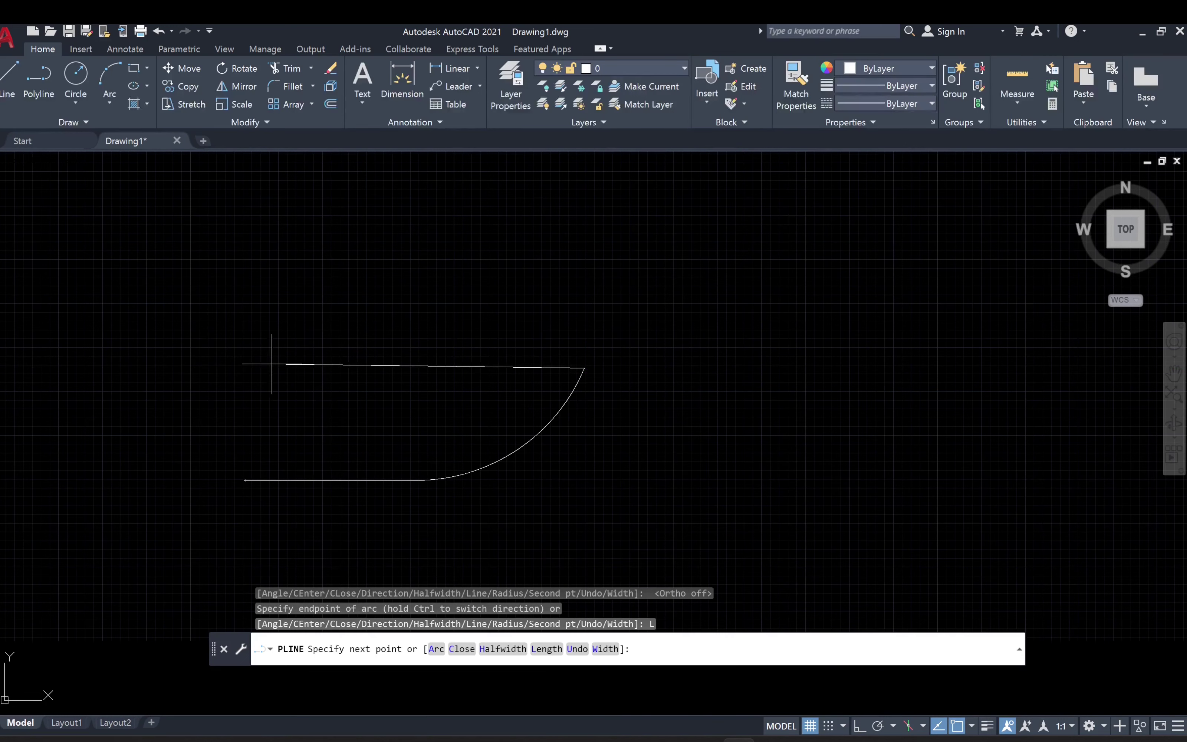
{"action": "left_click", "coordinate": [859, 726]}
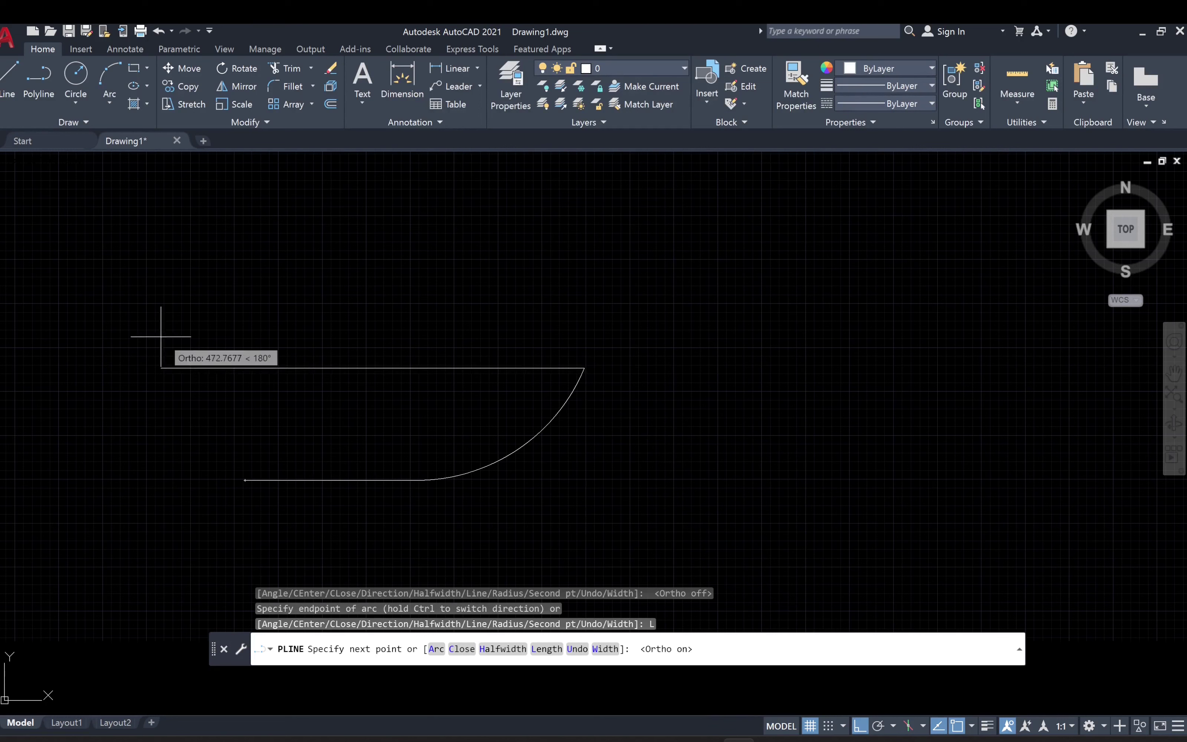
{"action": "left_click", "coordinate": [239, 367]}
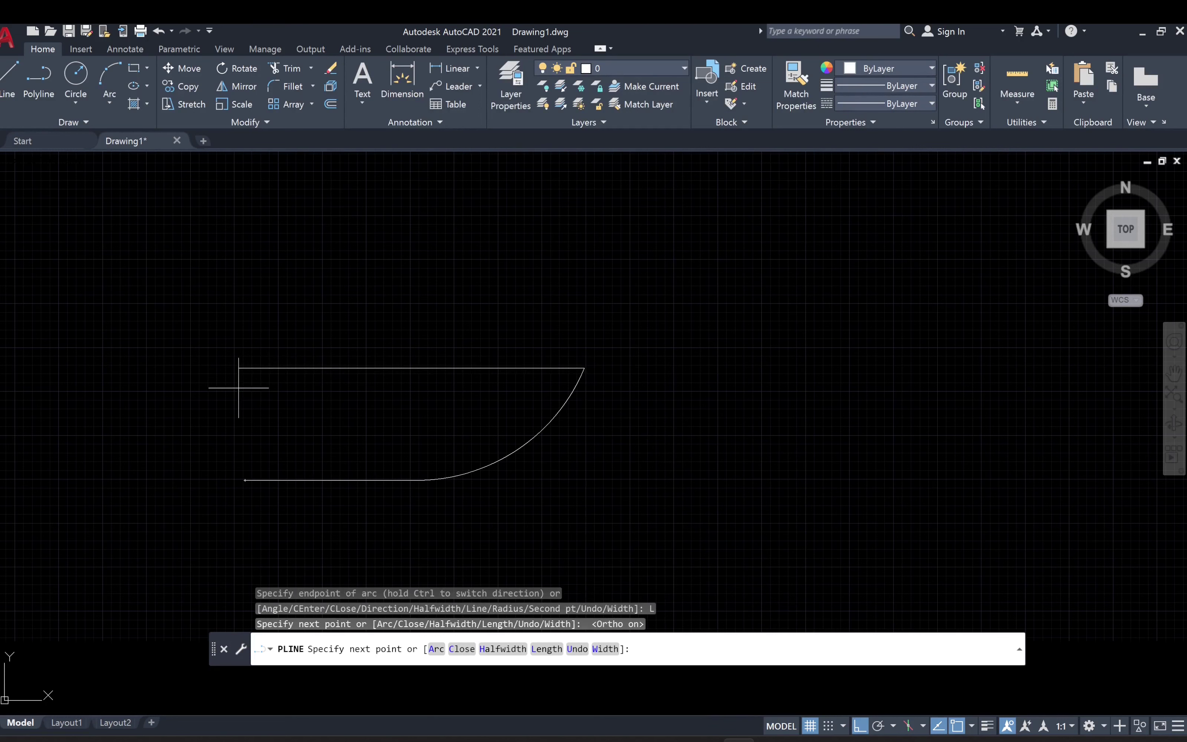
{"action": "left_click", "coordinate": [245, 480]}
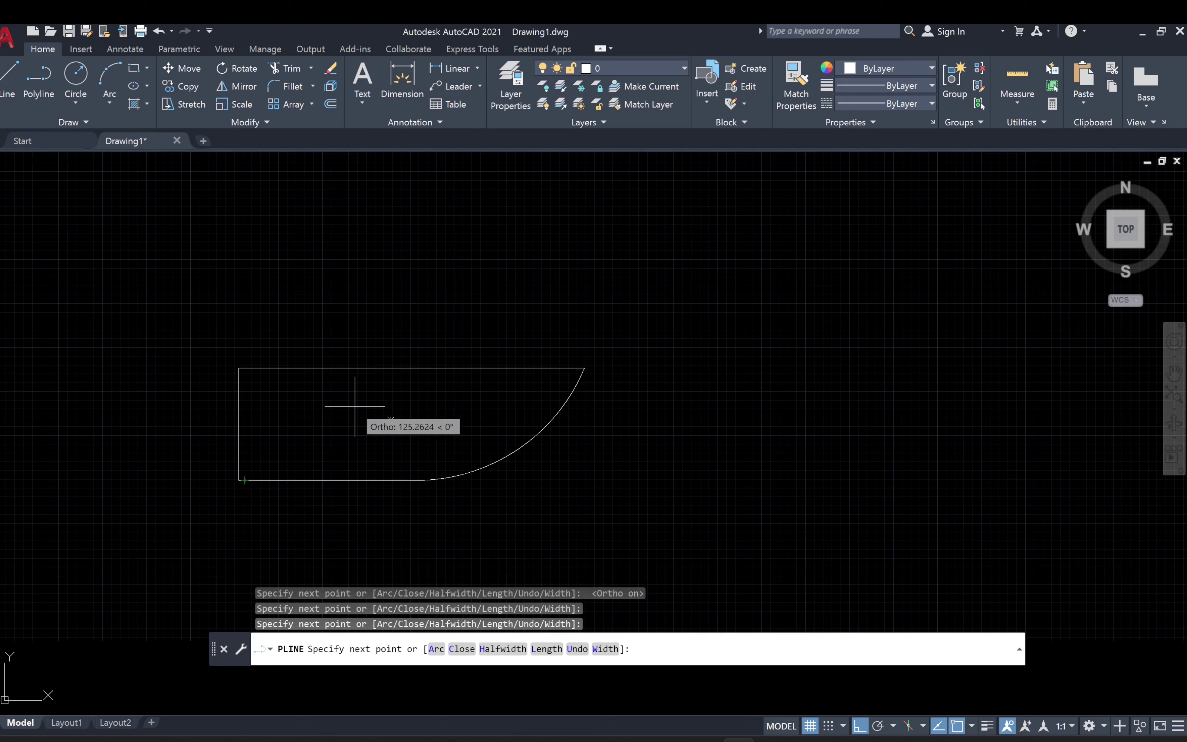
Finish the polyline, bulge its arc outward to the lower right by stretching the arc's midpoint, and deselect it.
{"action": "key", "text": "Escape"}
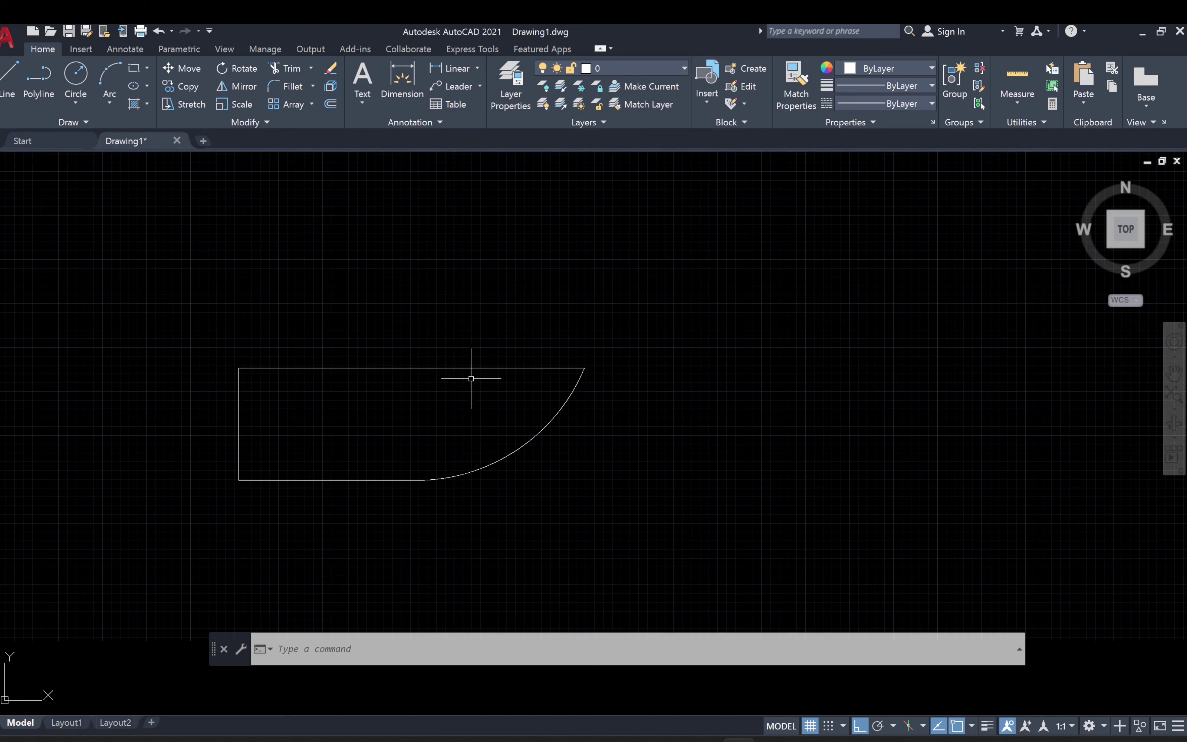
{"action": "left_click", "coordinate": [545, 444]}
{"action": "left_click", "coordinate": [516, 449]}
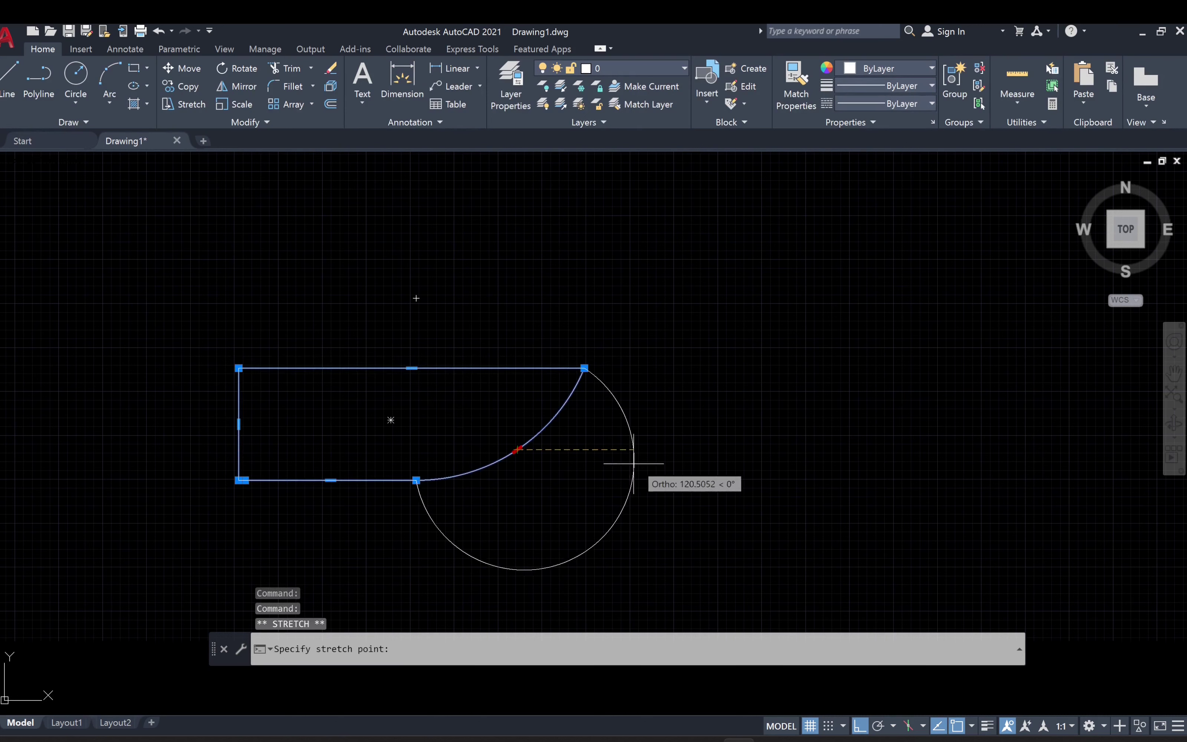
{"action": "left_click", "coordinate": [569, 478]}
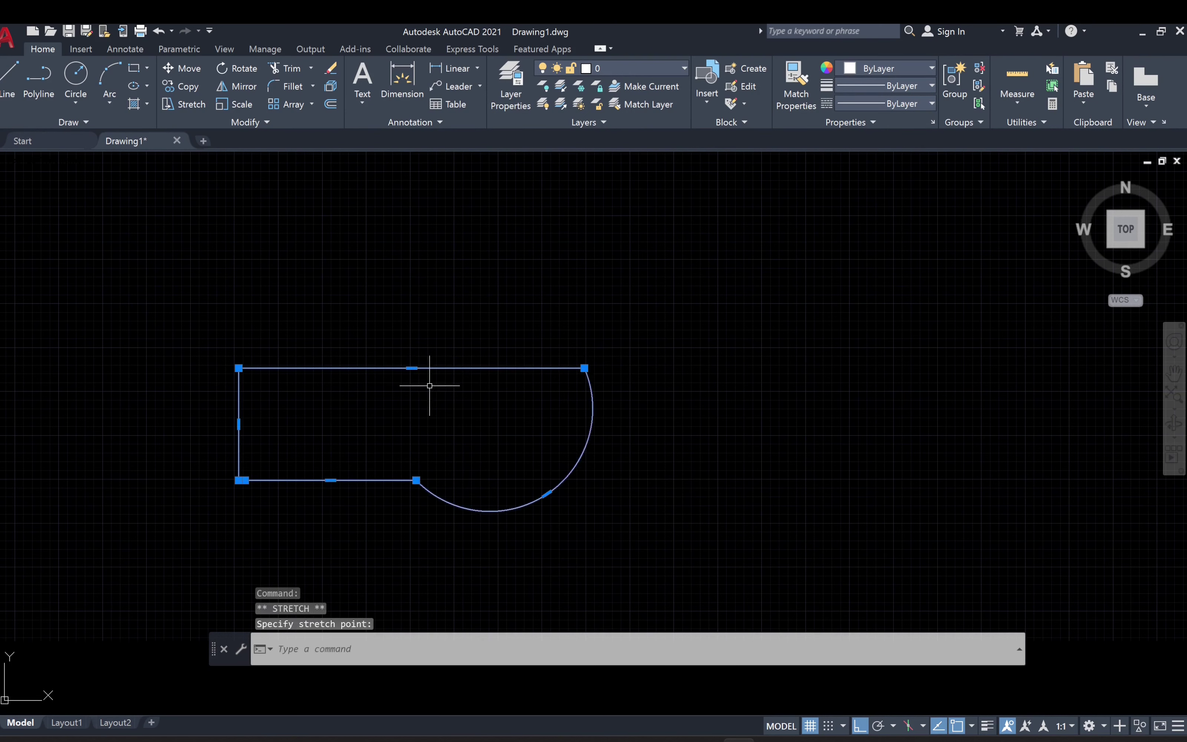
{"action": "key", "text": "Escape"}
{"action": "key", "text": "Escape"}
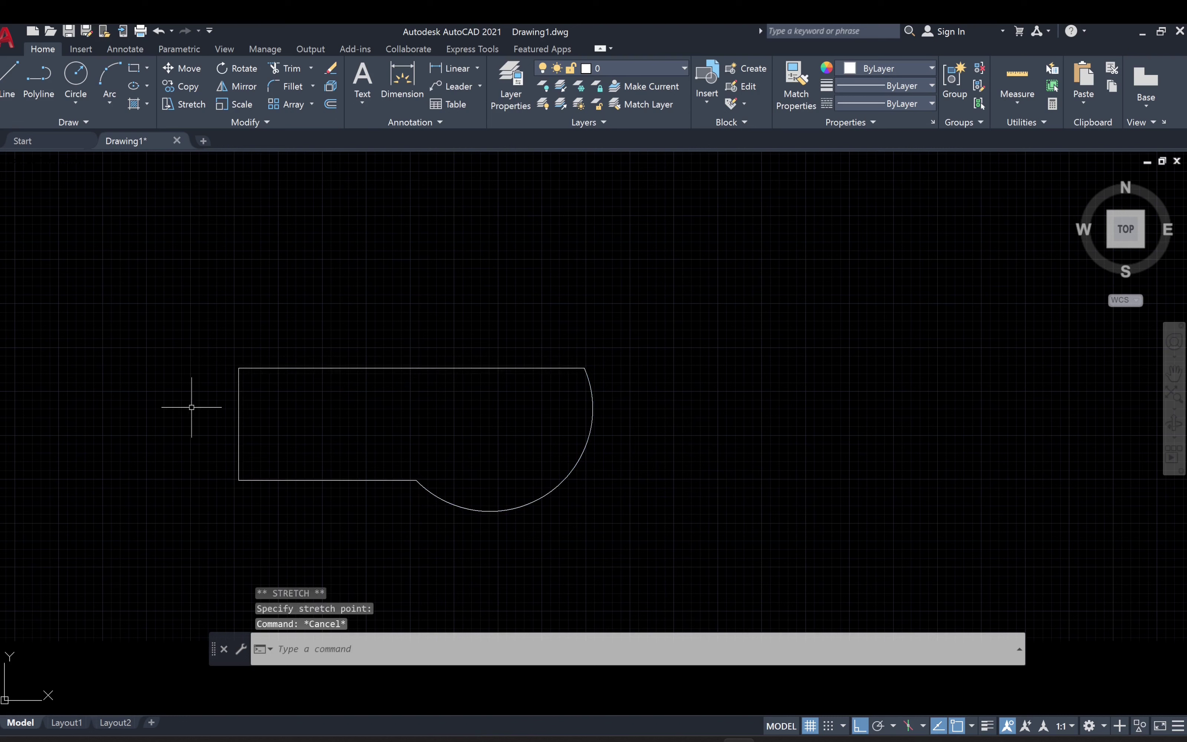
Highlight the whole outline through its upper edge to check that it is one object, and clear the selection.
{"action": "left_click", "coordinate": [464, 368]}
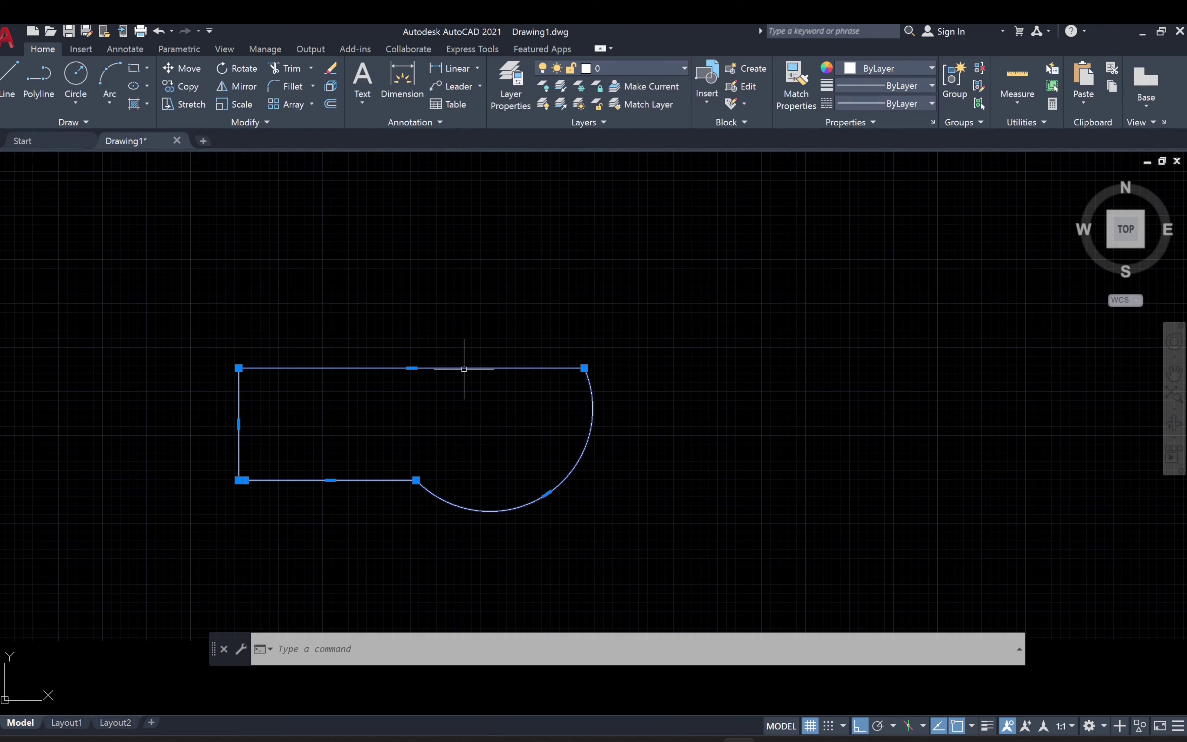
{"action": "key", "text": "Escape"}
{"action": "key", "text": "Escape"}
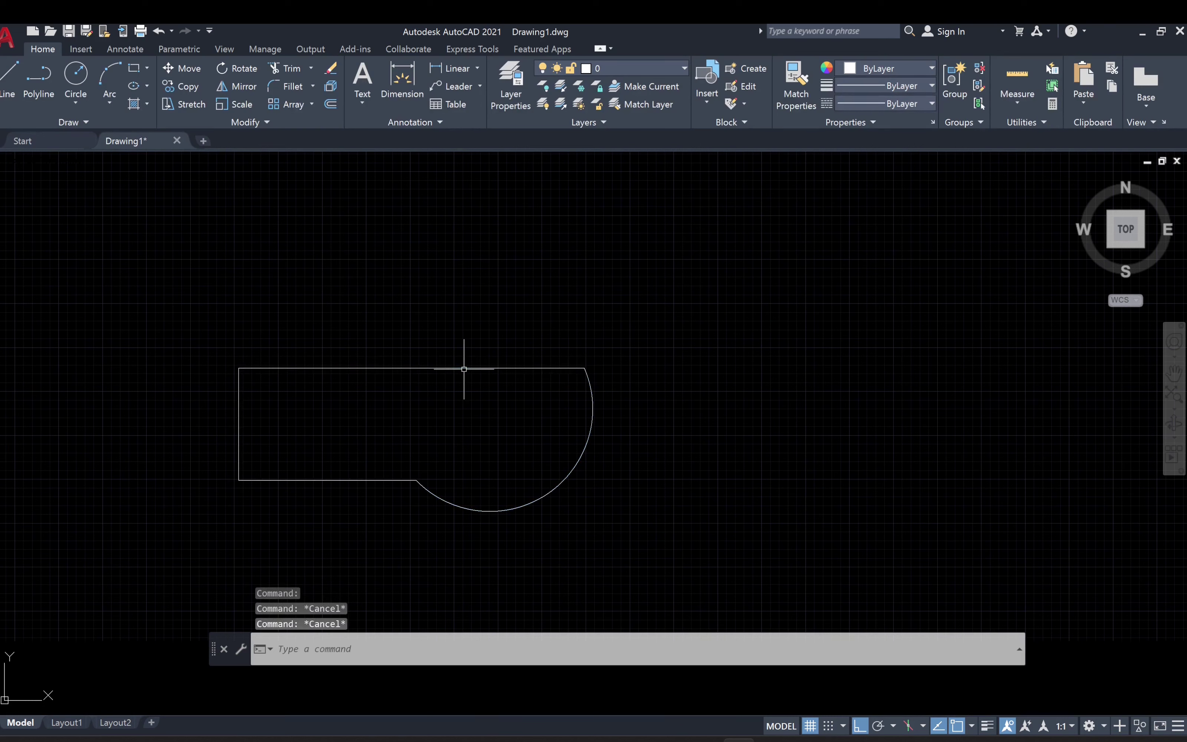
Start a polyline at the outline's upper-left corner with a starting and ending width of 10.
{"action": "left_click", "coordinate": [36, 94]}
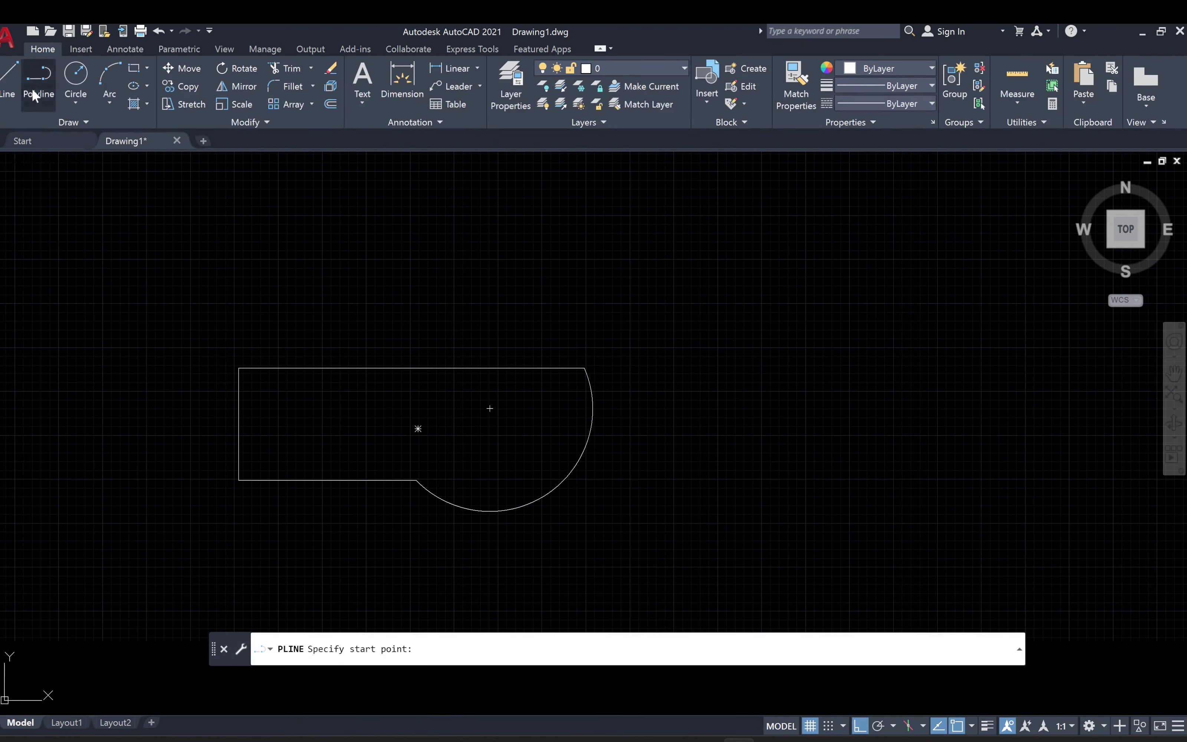
{"action": "left_click", "coordinate": [38, 79]}
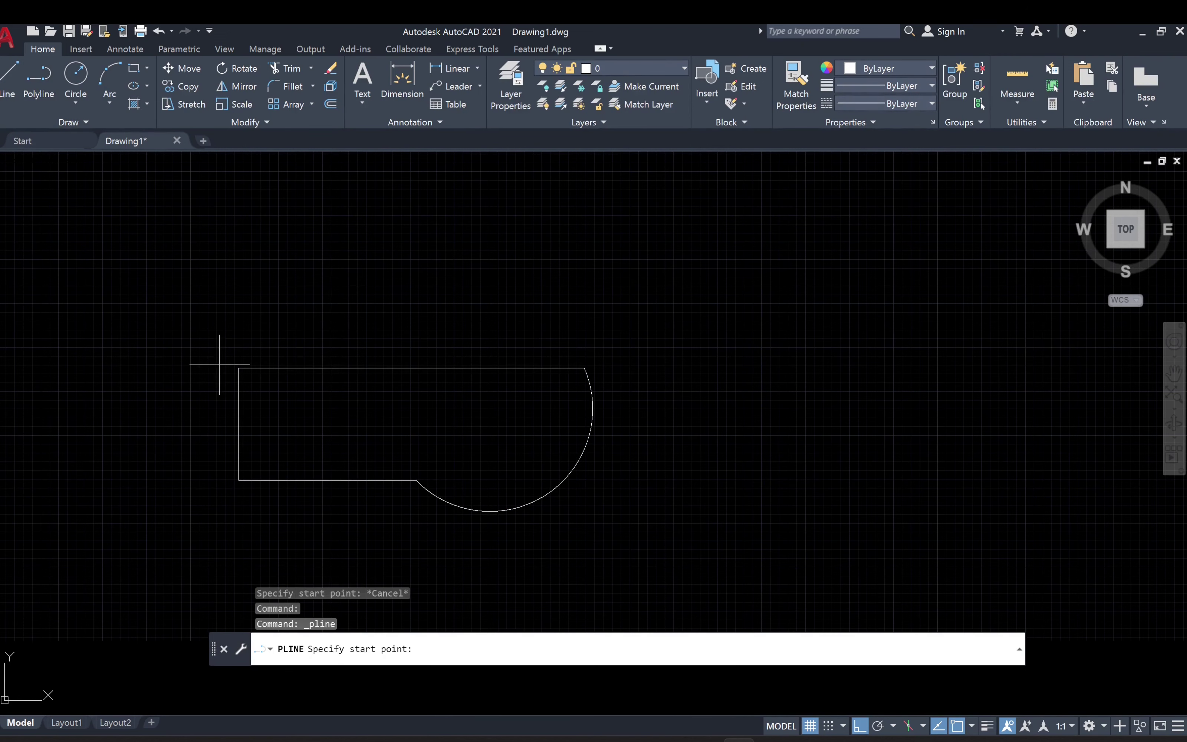
{"action": "left_click", "coordinate": [239, 368]}
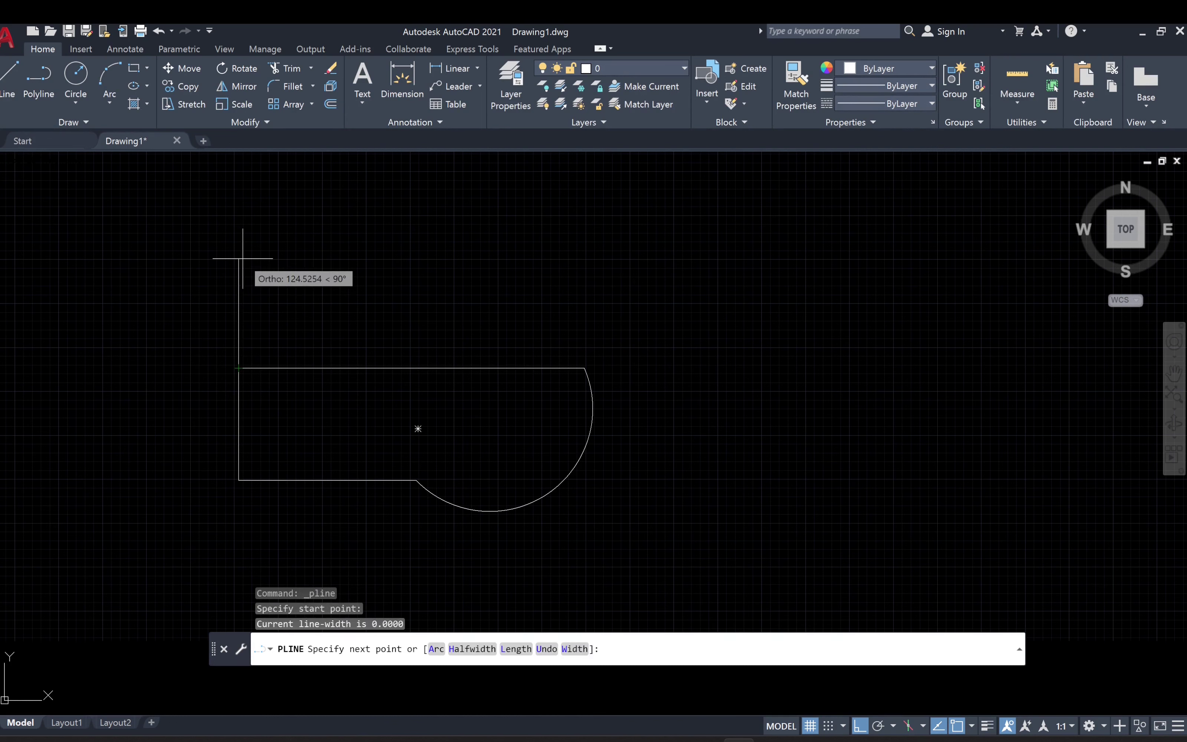
{"action": "left_click", "coordinate": [572, 648]}
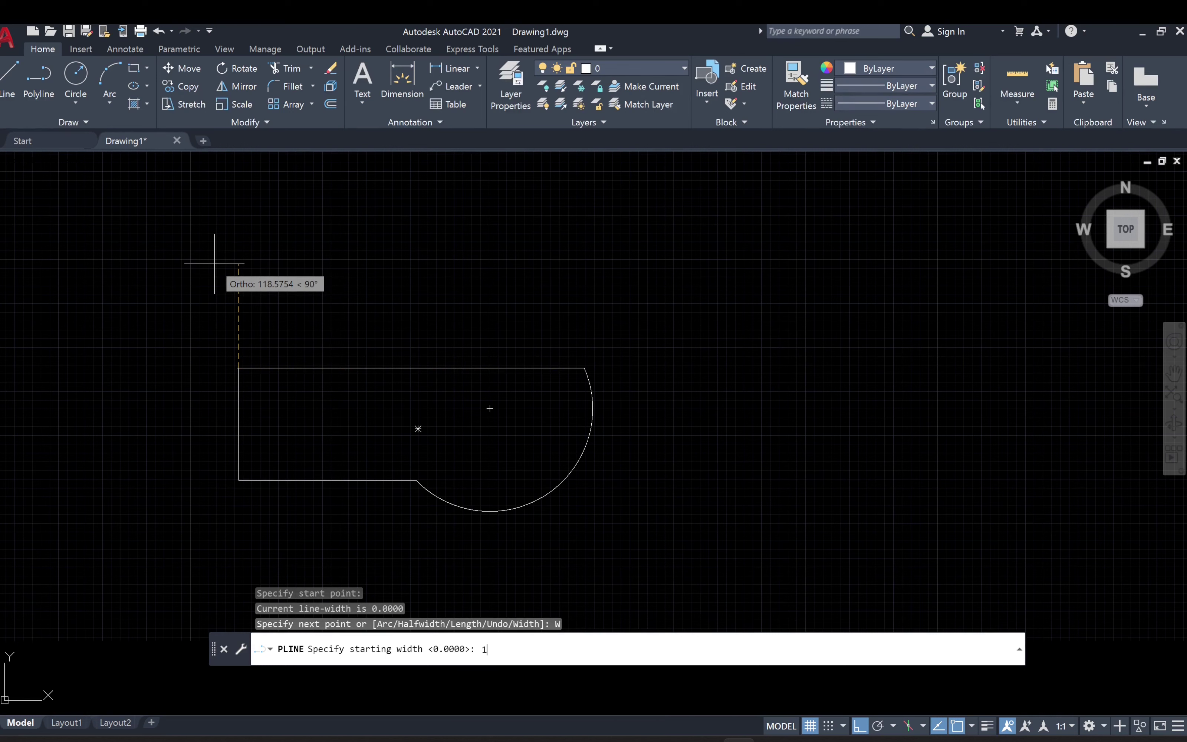
{"action": "type", "text": "10"}
{"action": "key", "text": "Return"}
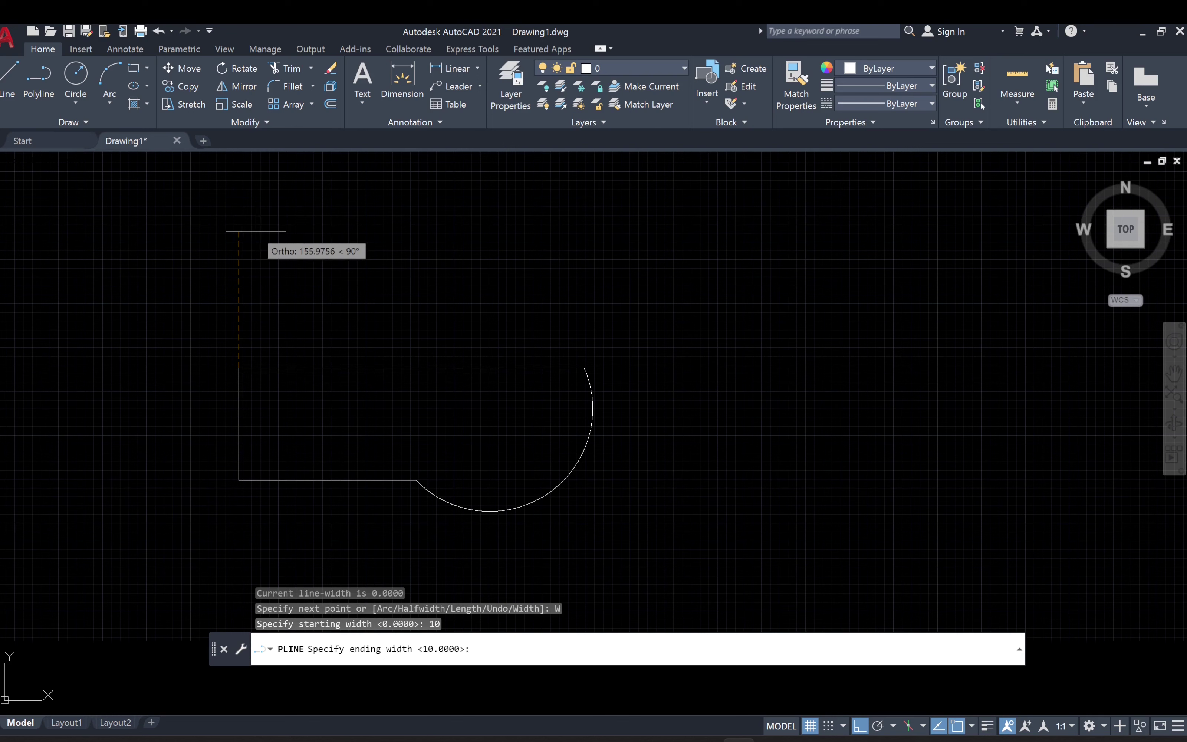
{"action": "key", "text": "Return"}
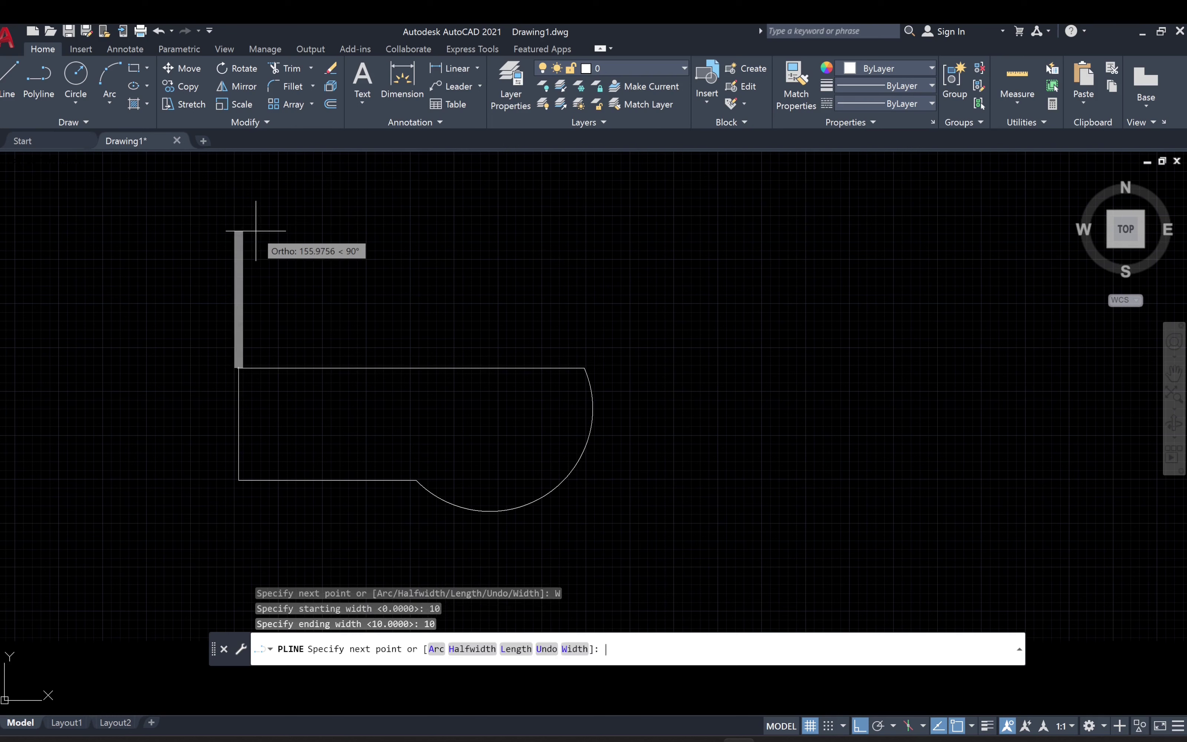
Draw the four sides of a thick rectangle above the outline, ending at the start corner, and finish the polyline.
{"action": "left_click", "coordinate": [239, 226]}
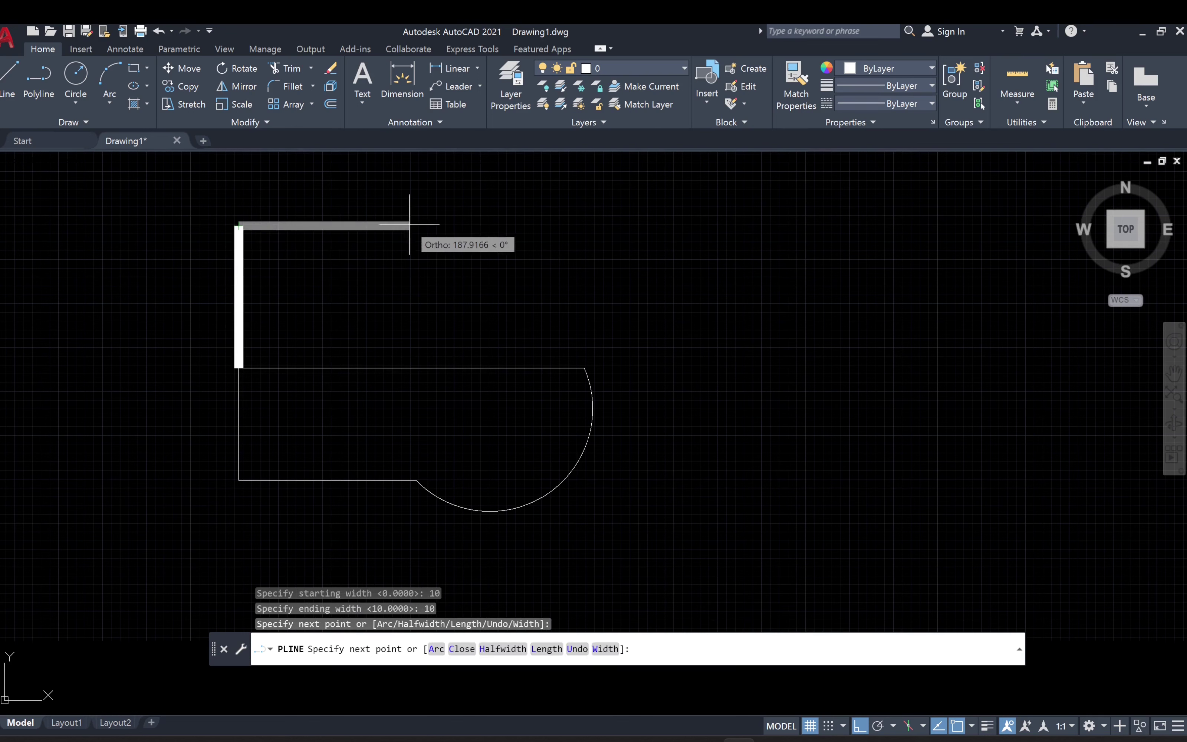
{"action": "left_click", "coordinate": [534, 227]}
{"action": "left_click", "coordinate": [534, 367]}
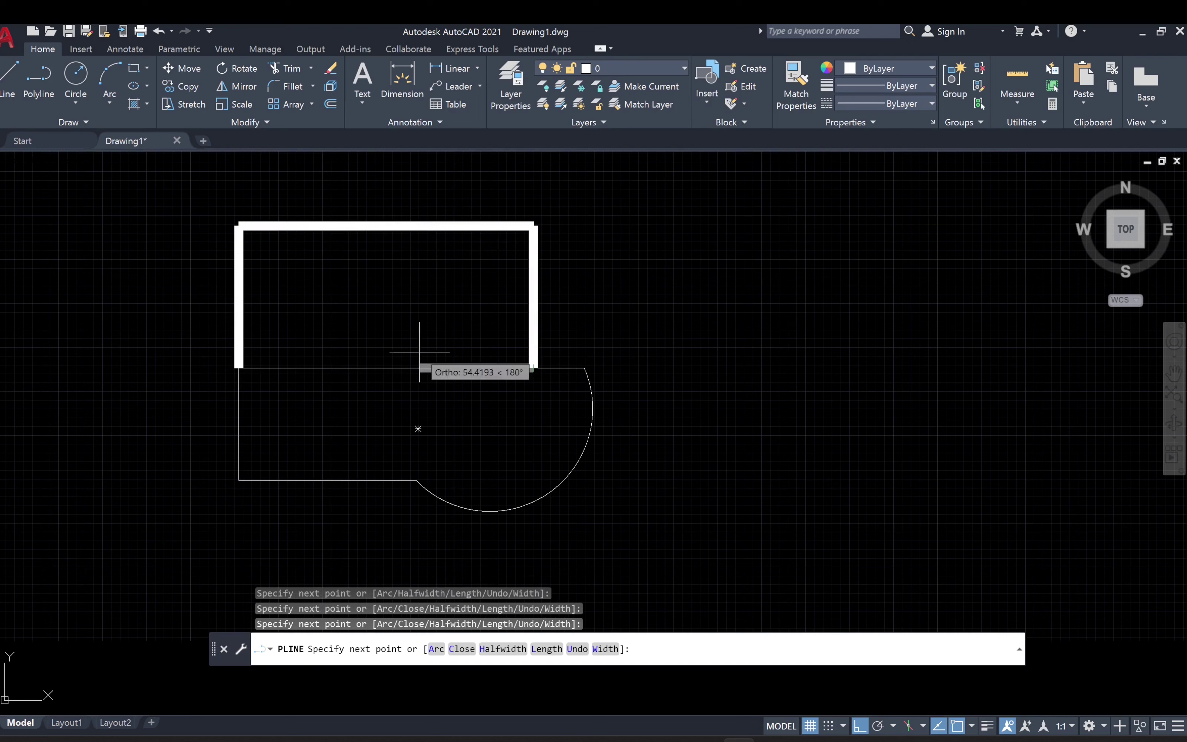
{"action": "left_click", "coordinate": [238, 360]}
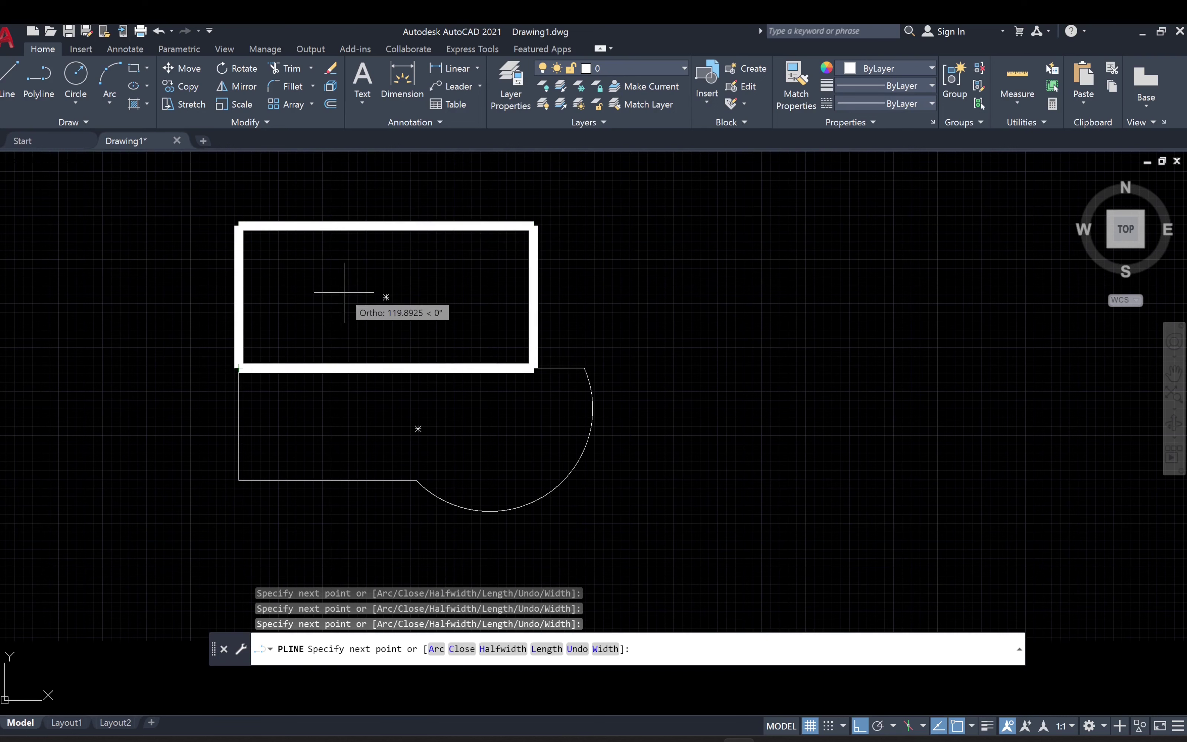
{"action": "key", "text": "Escape"}
{"action": "key", "text": "Escape"}
{"action": "key", "text": "Escape"}
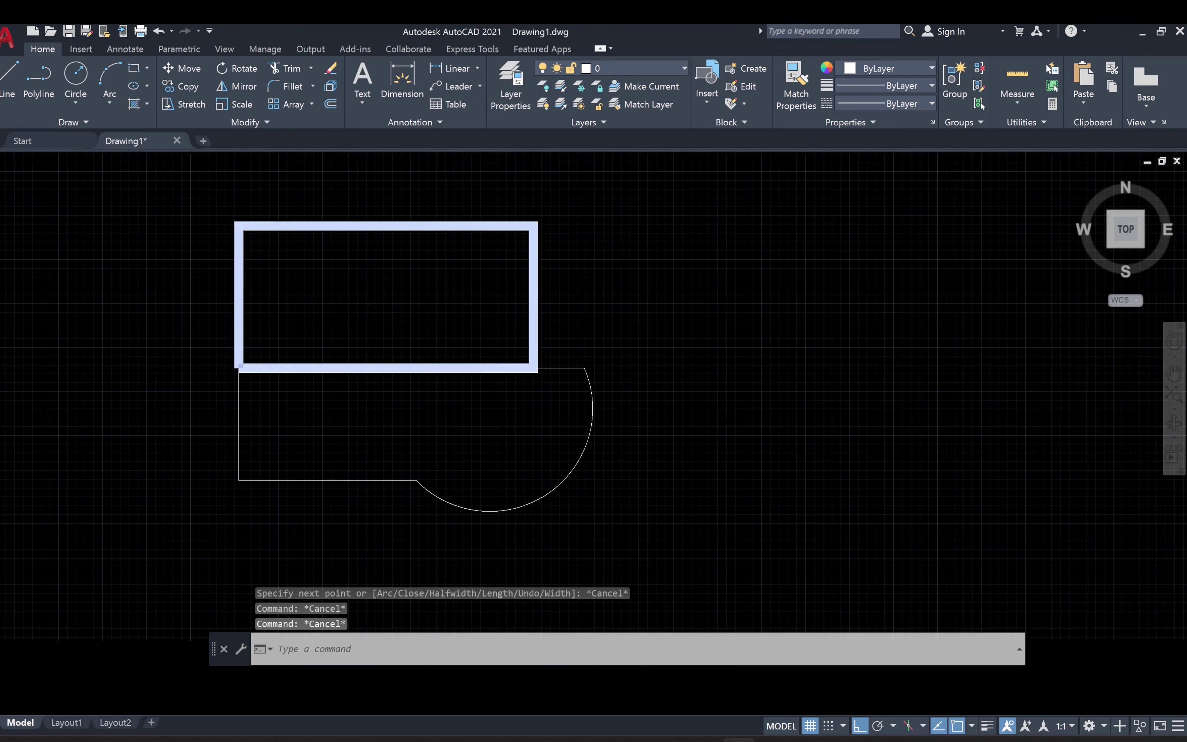
Erase the thick rectangle above the outline.
{"action": "scroll", "coordinate": [244, 253], "scroll_direction": "up", "scroll_amount": 4}
{"action": "left_click", "coordinate": [235, 259]}
{"action": "left_click", "coordinate": [242, 251]}
{"action": "left_click", "coordinate": [250, 275]}
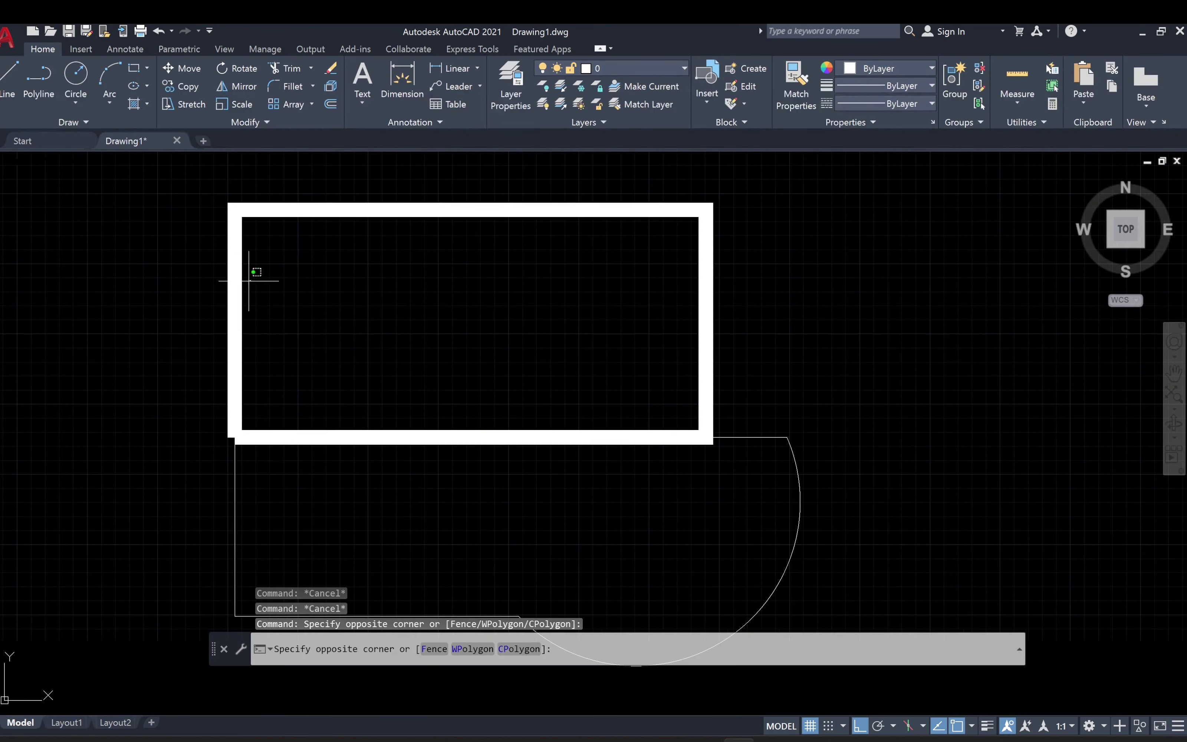
{"action": "left_click", "coordinate": [234, 301]}
{"action": "key", "text": "Delete"}
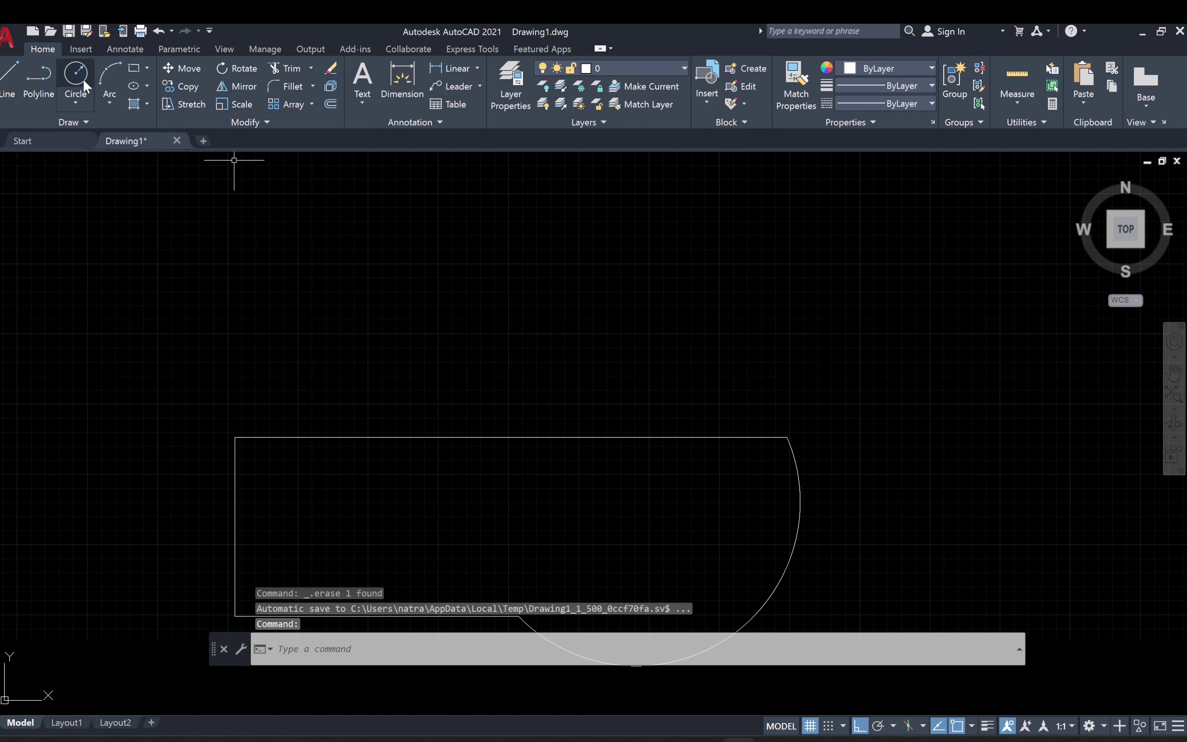
Start another polyline at the outline's upper-left corner with starting width 5 and ending width 10.
{"action": "left_click", "coordinate": [46, 86]}
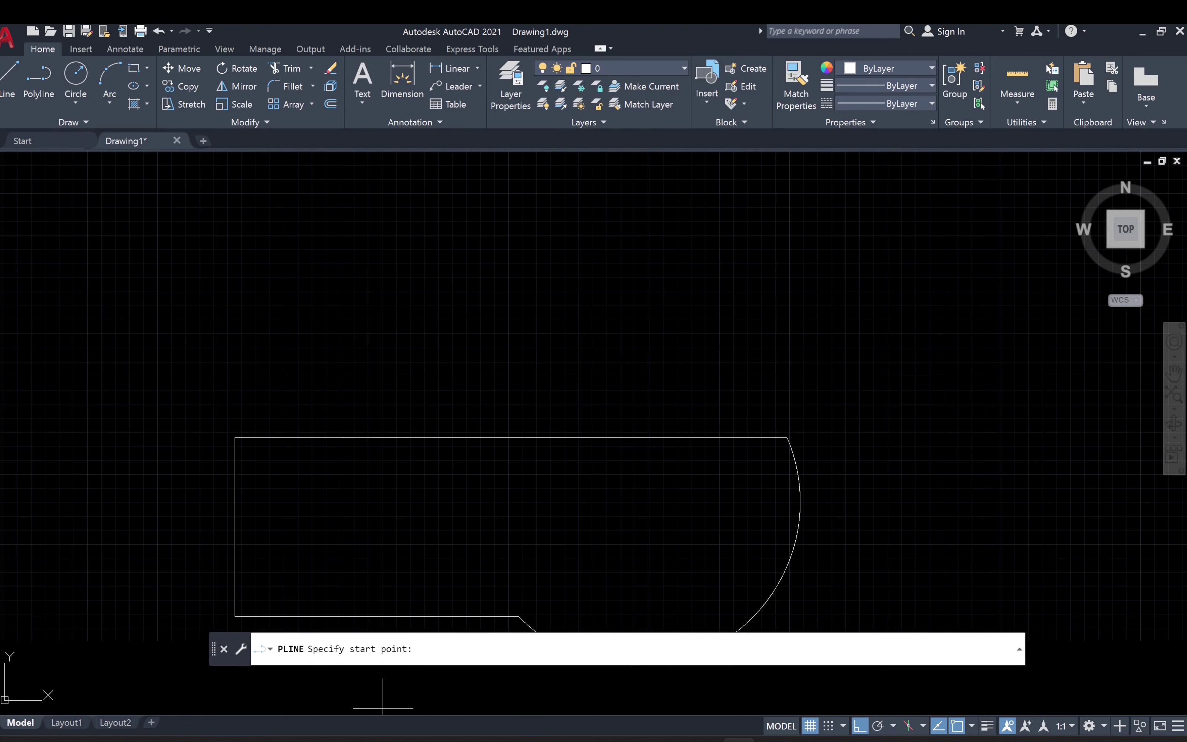
{"action": "left_click", "coordinate": [235, 437]}
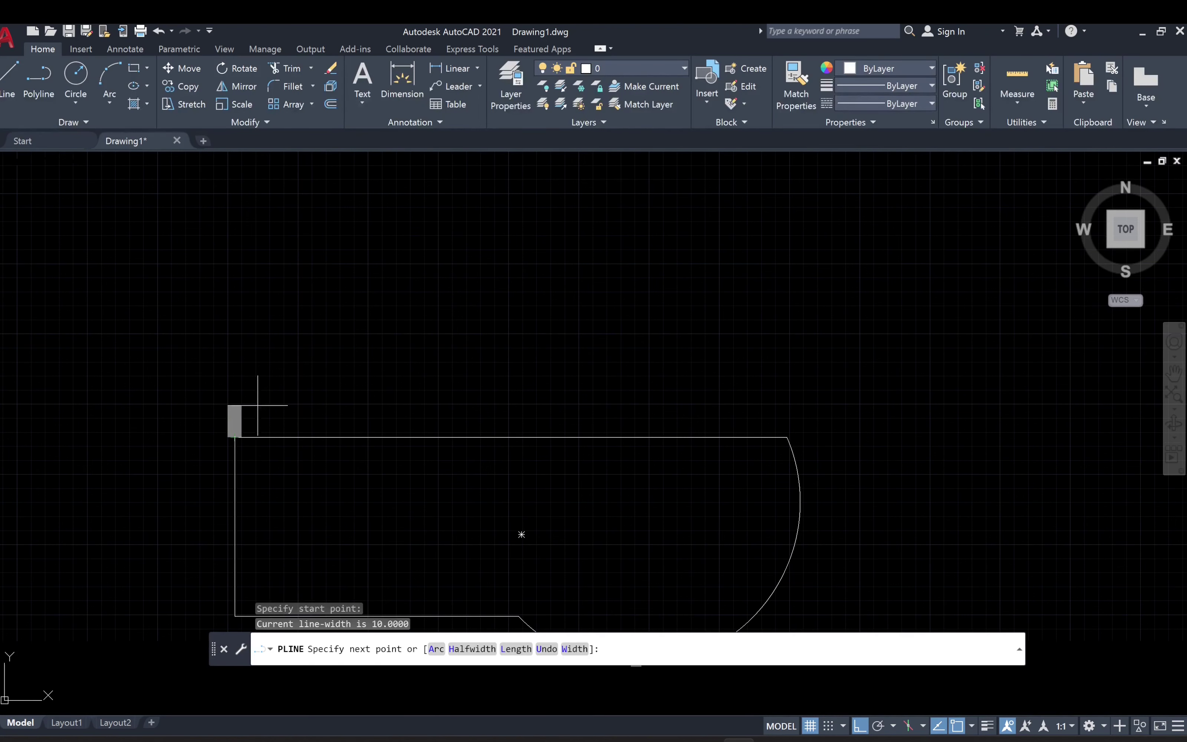
{"action": "left_click", "coordinate": [574, 649]}
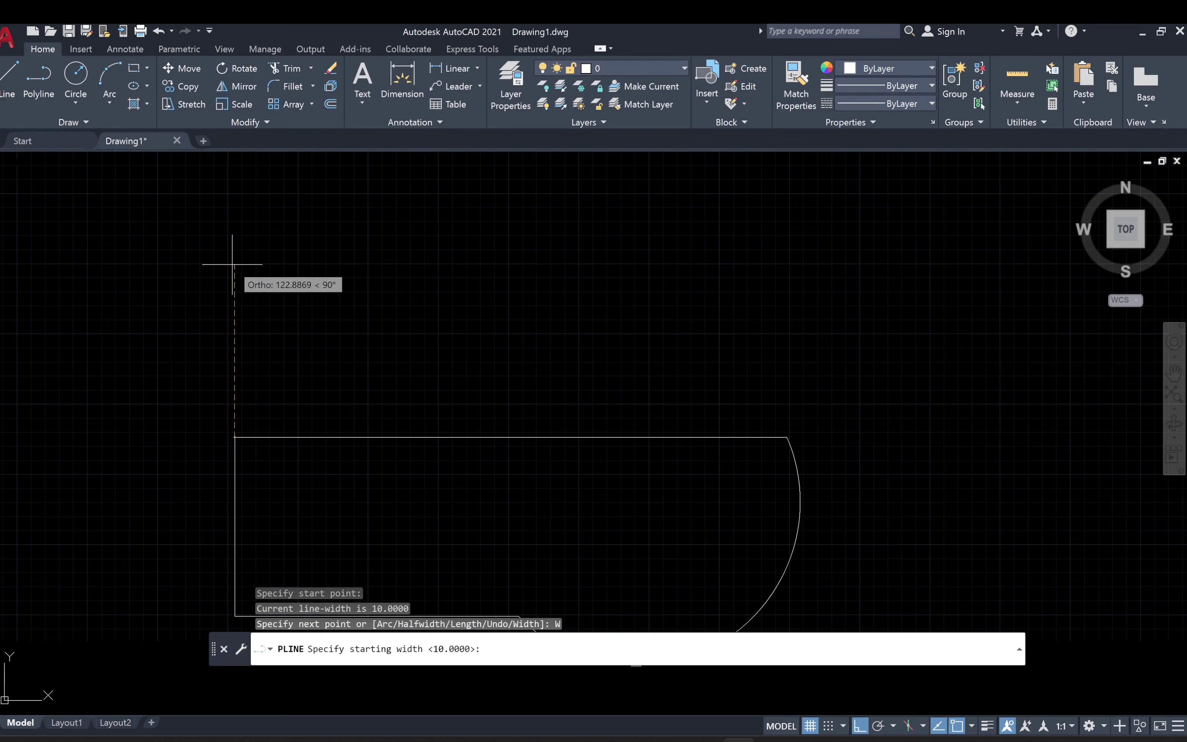
{"action": "key", "text": "Return"}
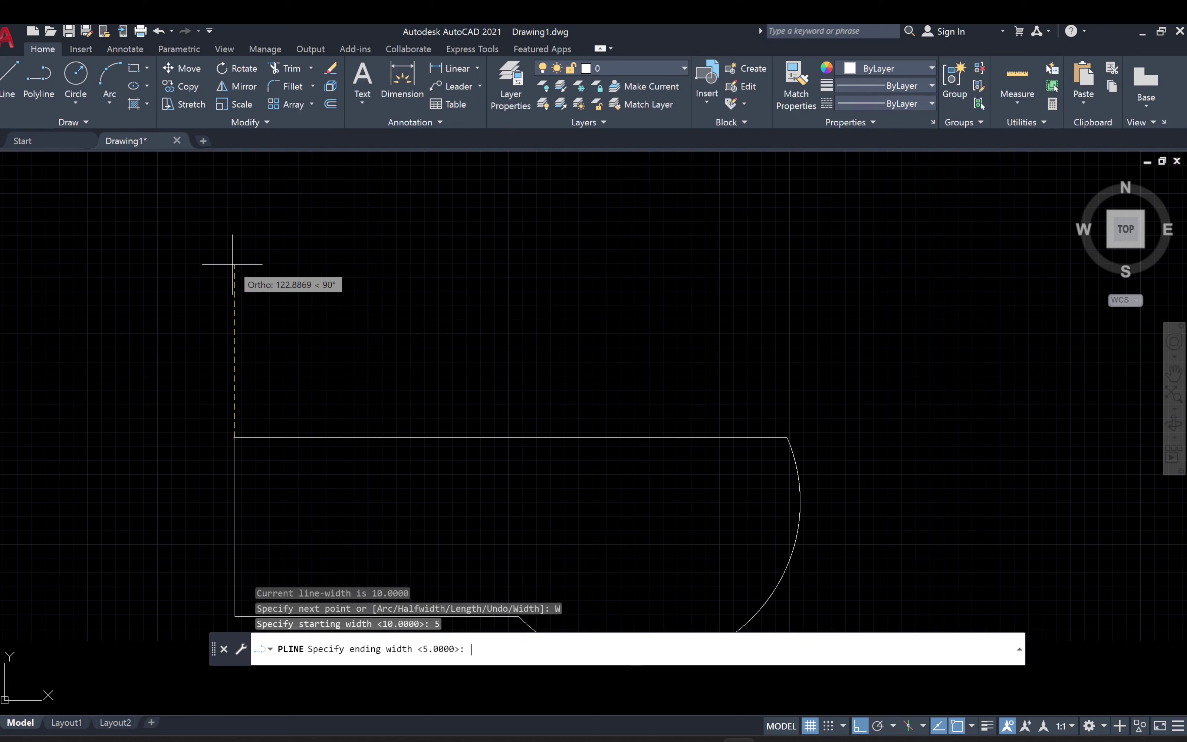
{"action": "key", "text": "Return"}
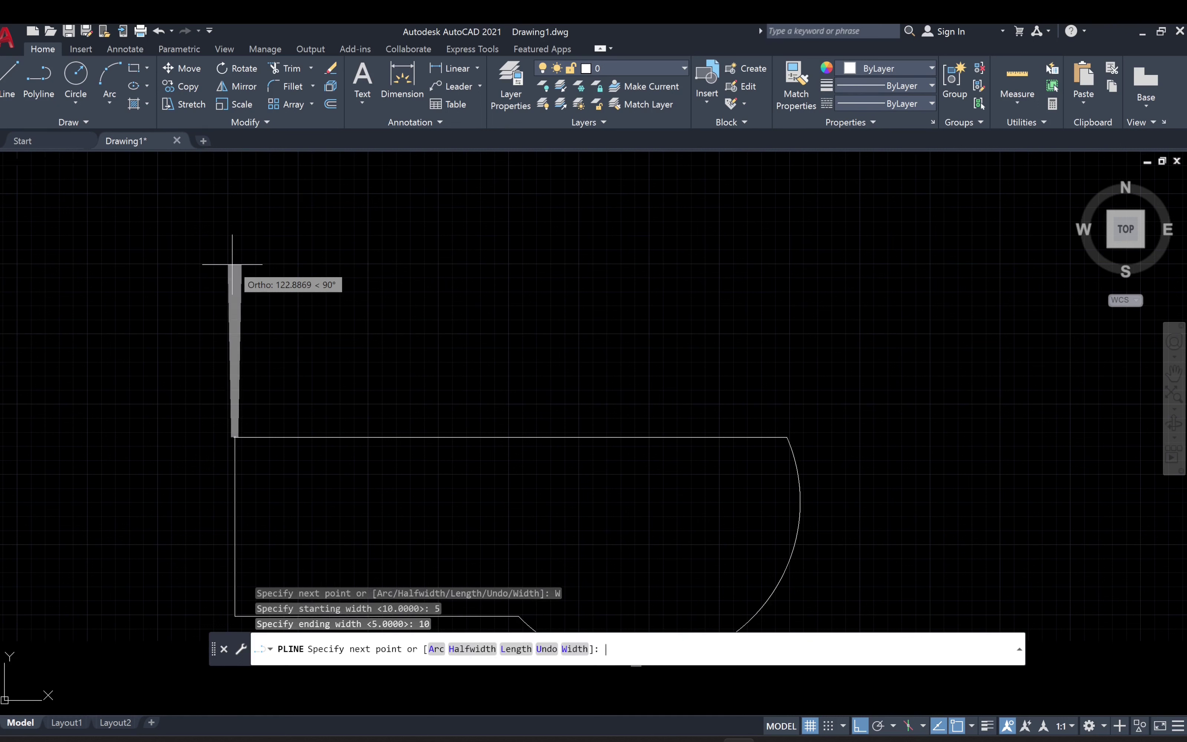
Draw a rectangle above the outline with a tapered left side and three uniformly thick sides, and end the polyline.
{"action": "left_click", "coordinate": [234, 244]}
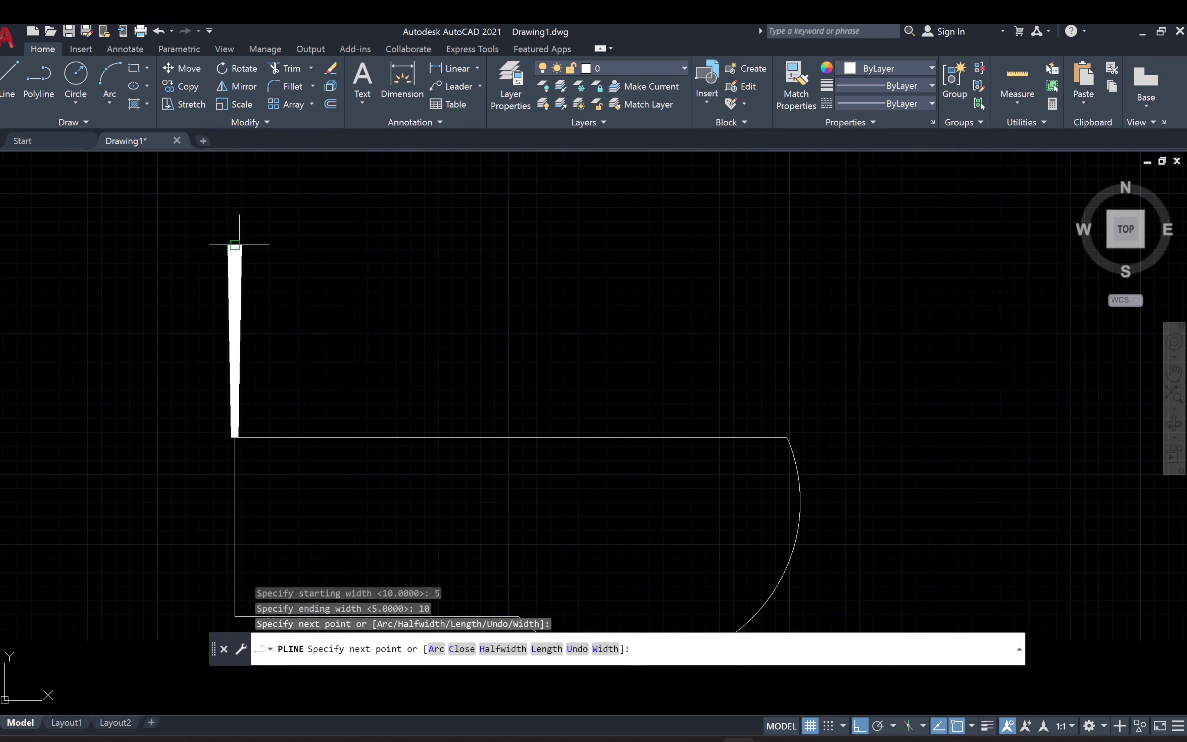
{"action": "left_click", "coordinate": [602, 249]}
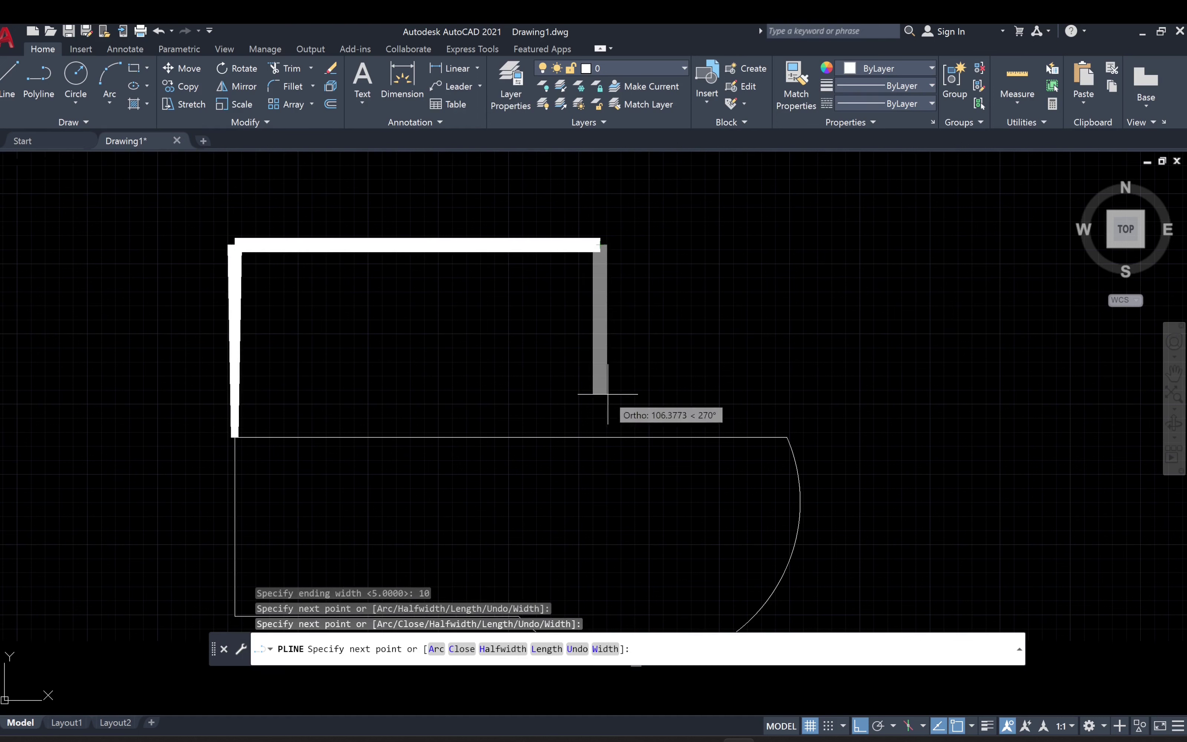
{"action": "left_click", "coordinate": [600, 437]}
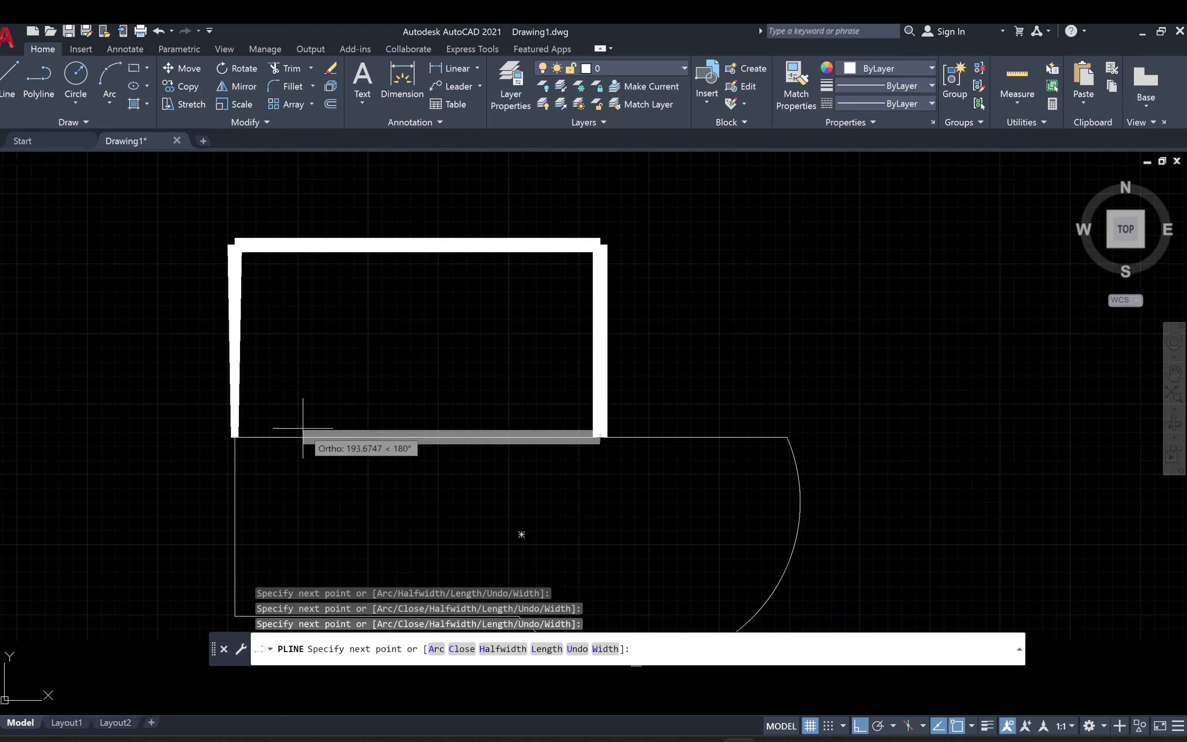
{"action": "left_click", "coordinate": [234, 436]}
{"action": "key", "text": "Escape"}
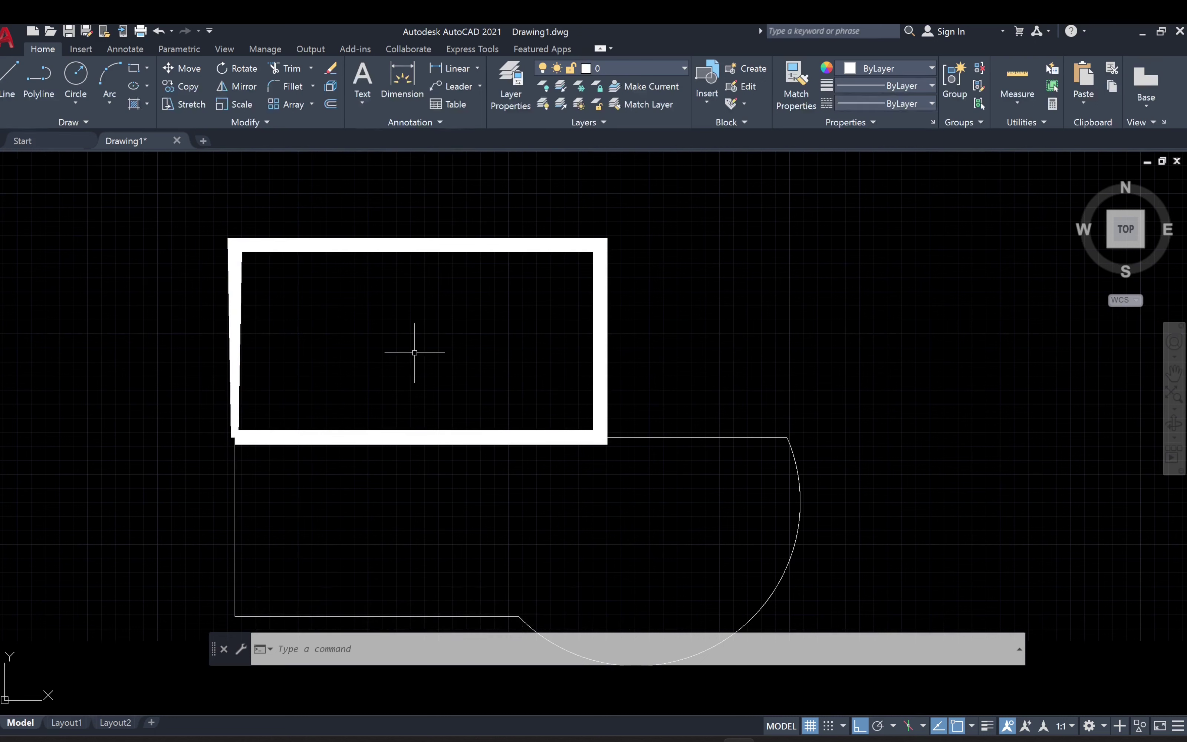
Erase the rectangle with the tapered left side.
{"action": "key", "text": "Escape"}
{"action": "key", "text": "Escape"}
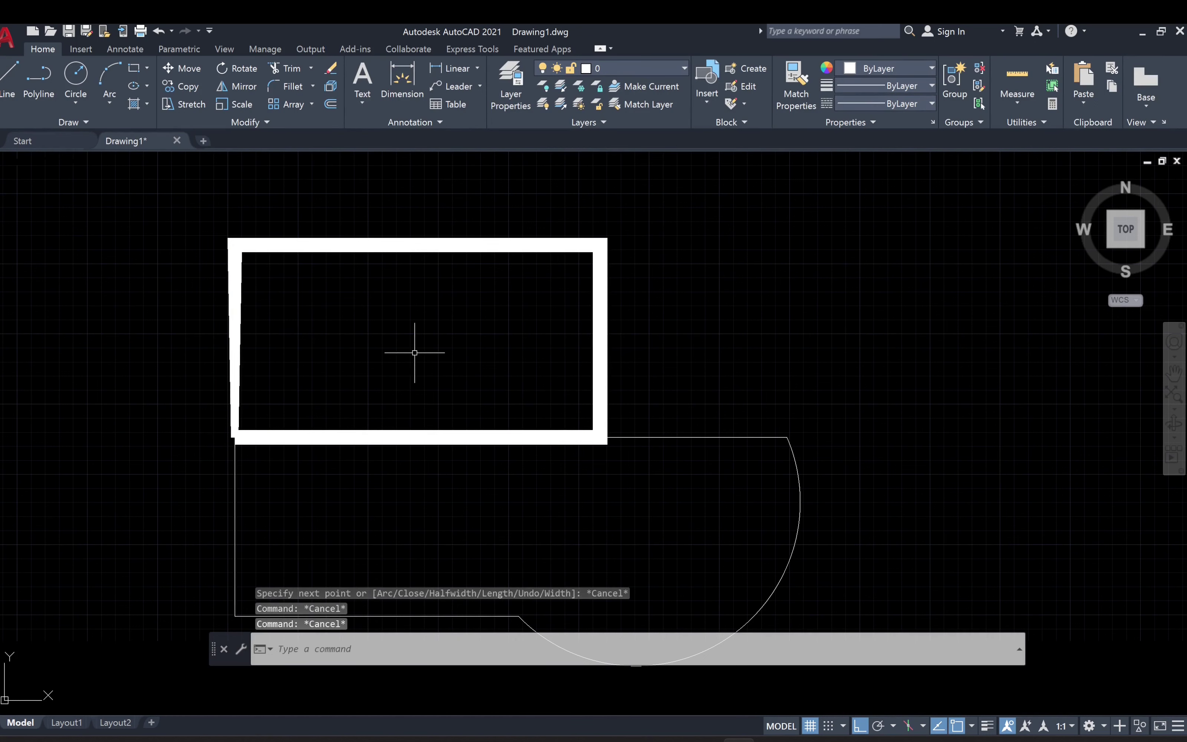
{"action": "left_click", "coordinate": [487, 249]}
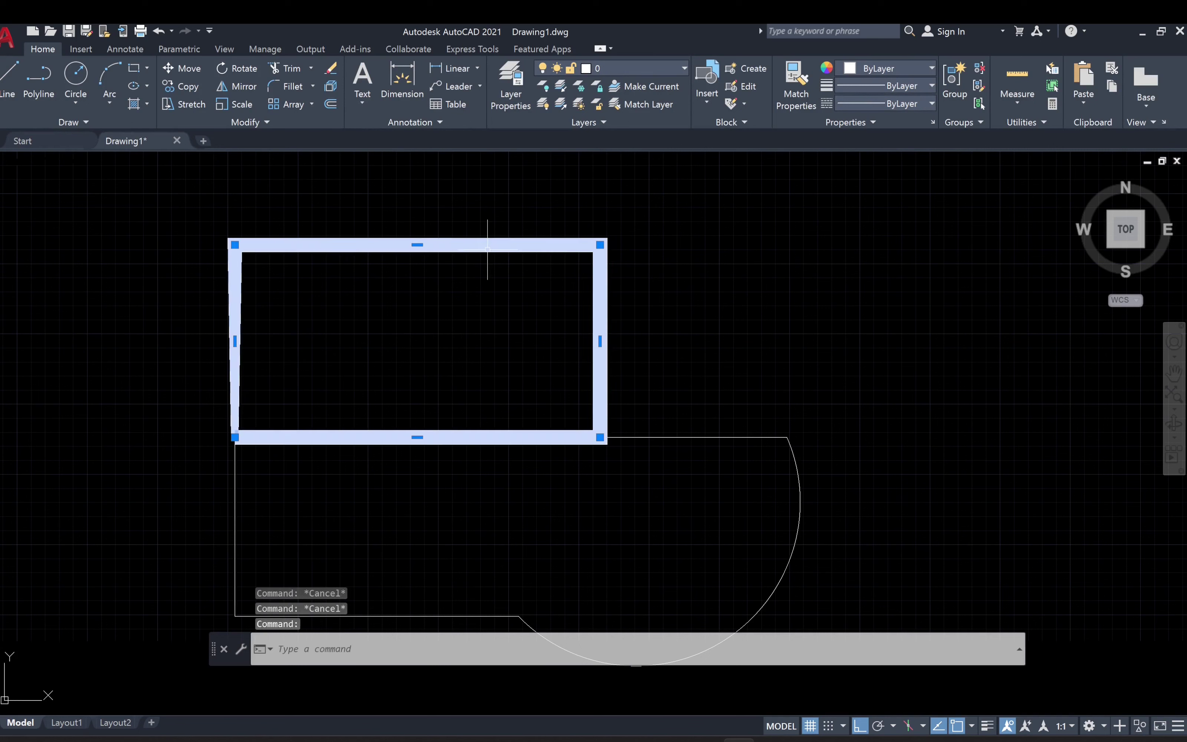
{"action": "key", "text": "Delete"}
{"action": "left_click", "coordinate": [39, 78]}
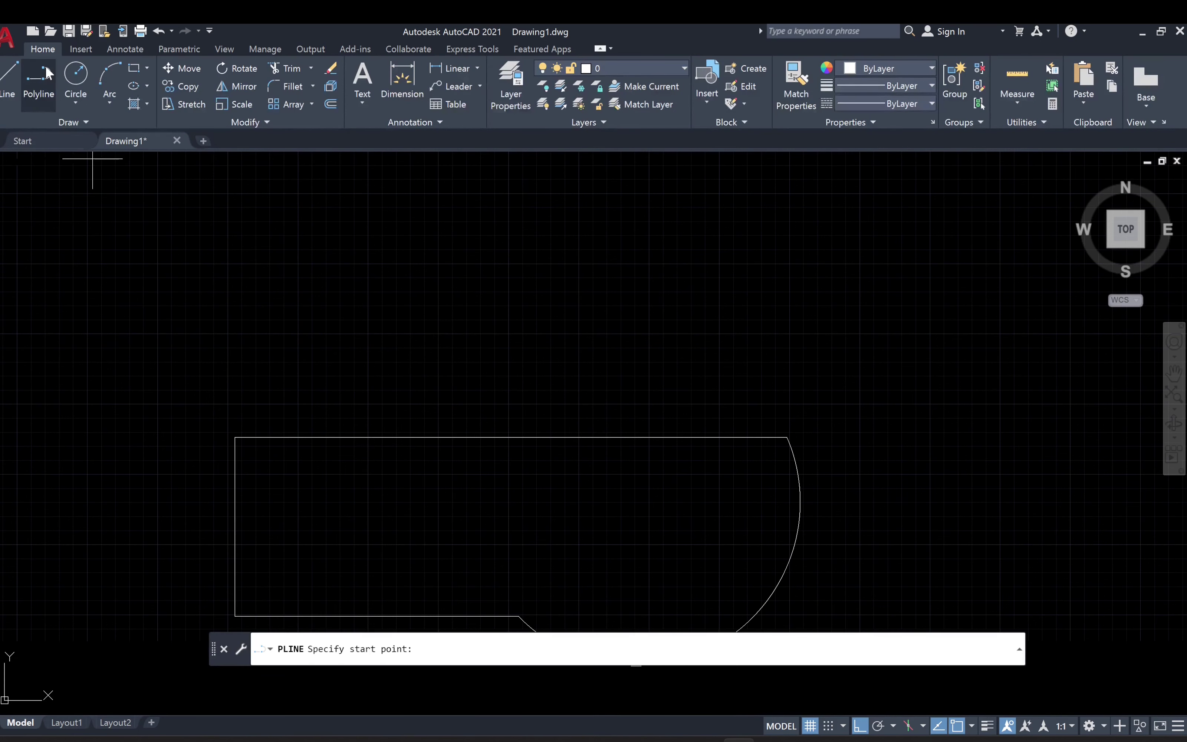
{"action": "left_click", "coordinate": [63, 122]}
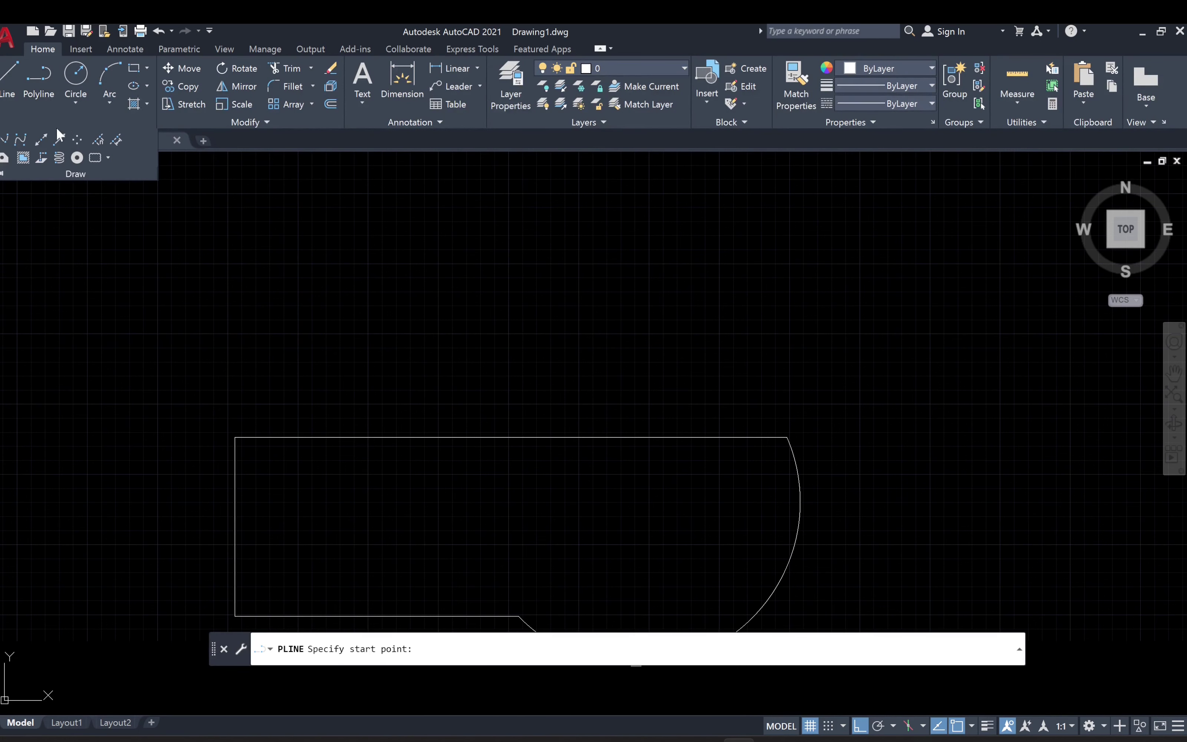
{"action": "key", "text": "Escape"}
Erase the remaining straight-and-arc outline together with the small stray polyline above it.
{"action": "scroll", "coordinate": [344, 403], "scroll_direction": "down", "scroll_amount": 5}
{"action": "scroll", "coordinate": [219, 284], "scroll_direction": "up", "scroll_amount": 3}
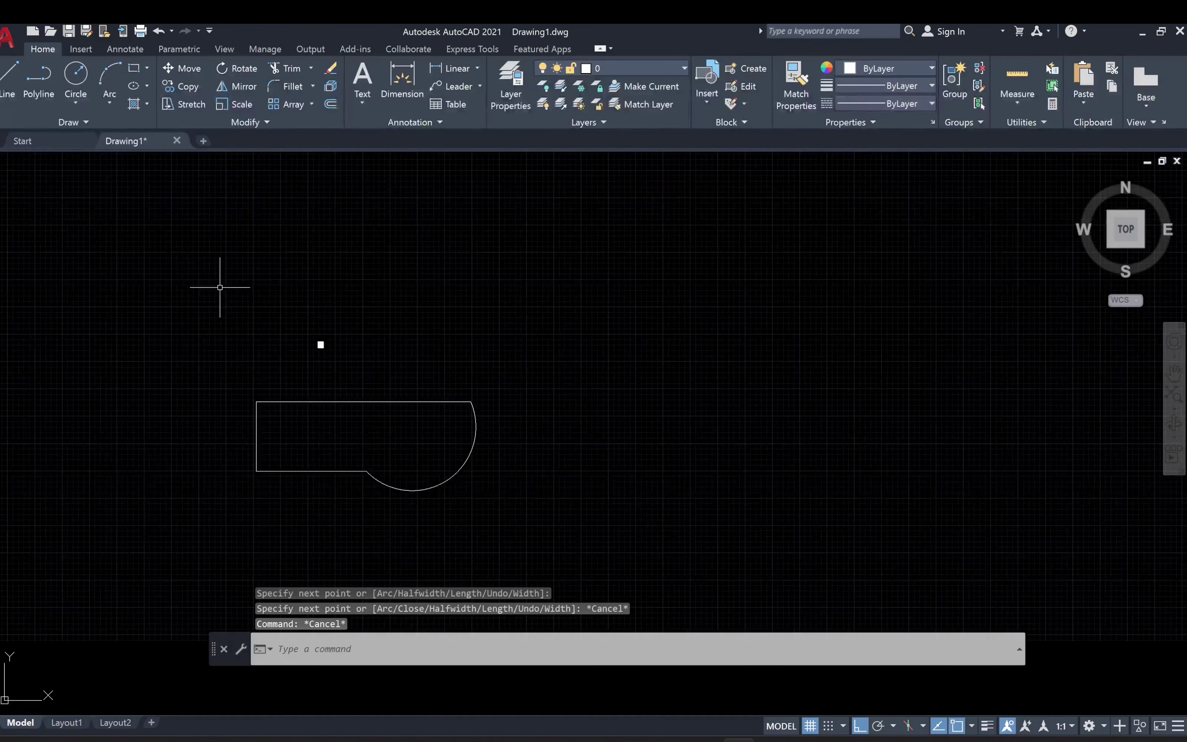
{"action": "left_click", "coordinate": [190, 289]}
{"action": "left_click", "coordinate": [569, 514]}
{"action": "key", "text": "Delete"}
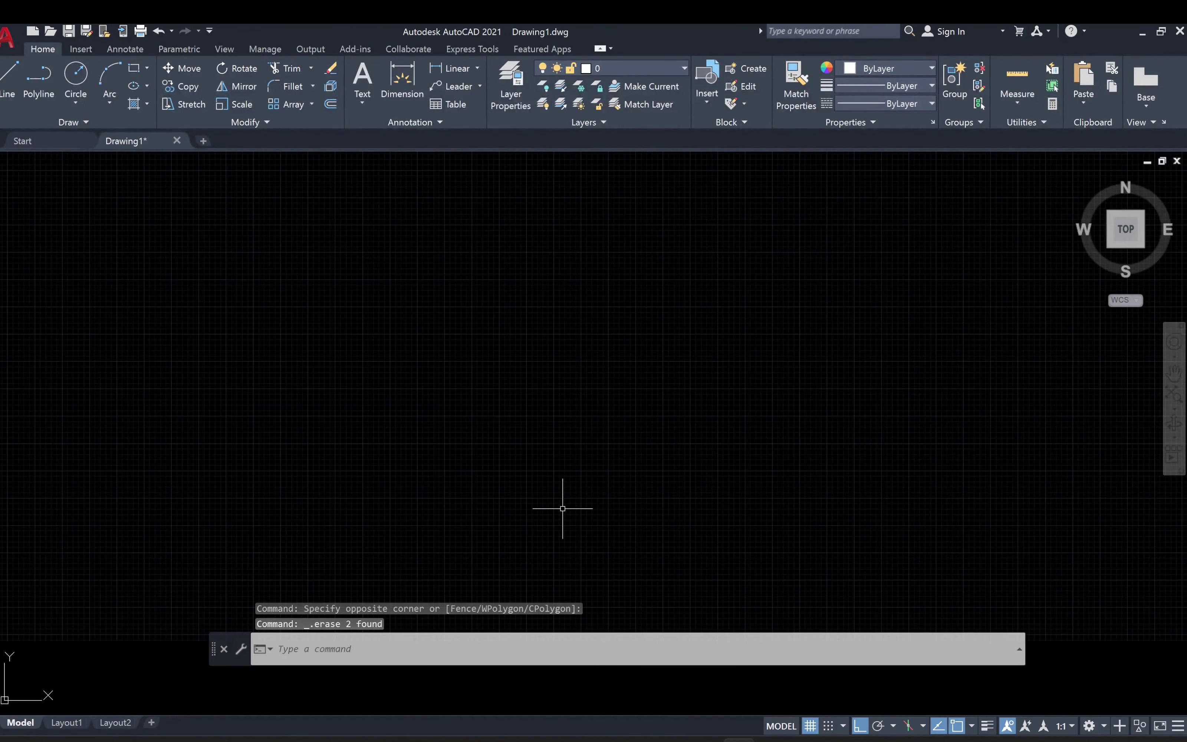
Start a polyline in the empty drawing, reset its starting and ending widths to 0, and end the command without drawing a segment.
{"action": "left_click", "coordinate": [38, 81]}
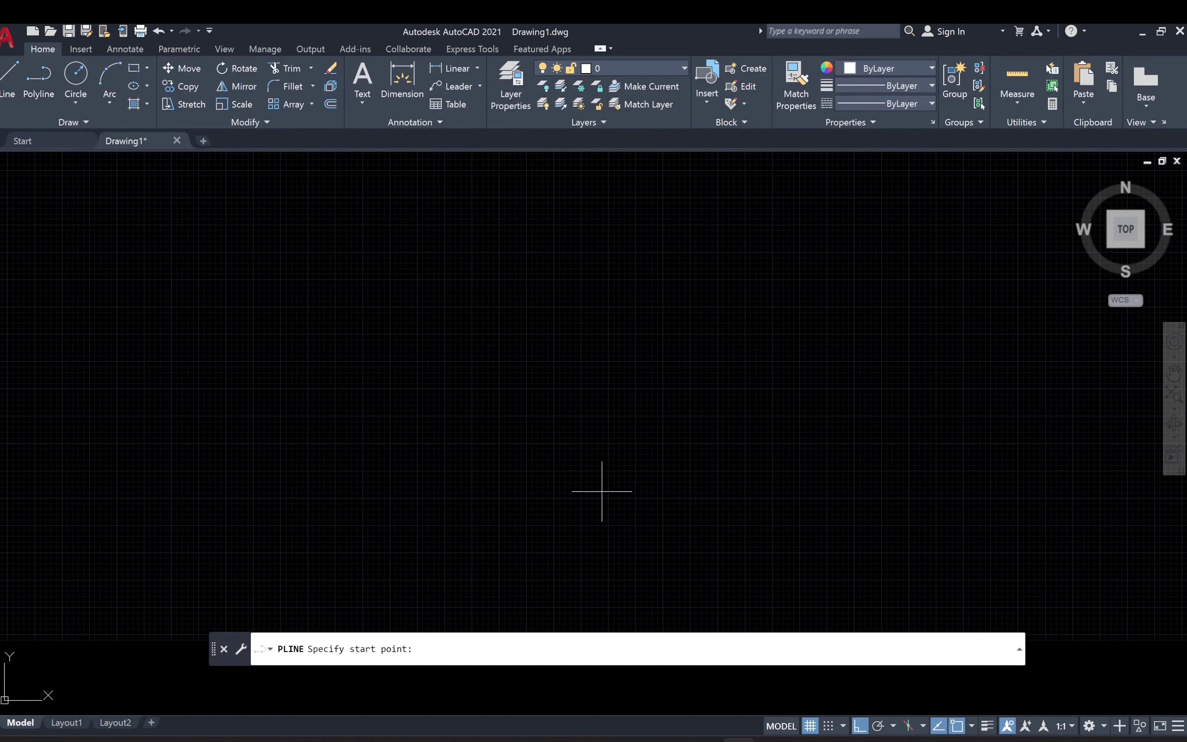
{"action": "left_click", "coordinate": [426, 473]}
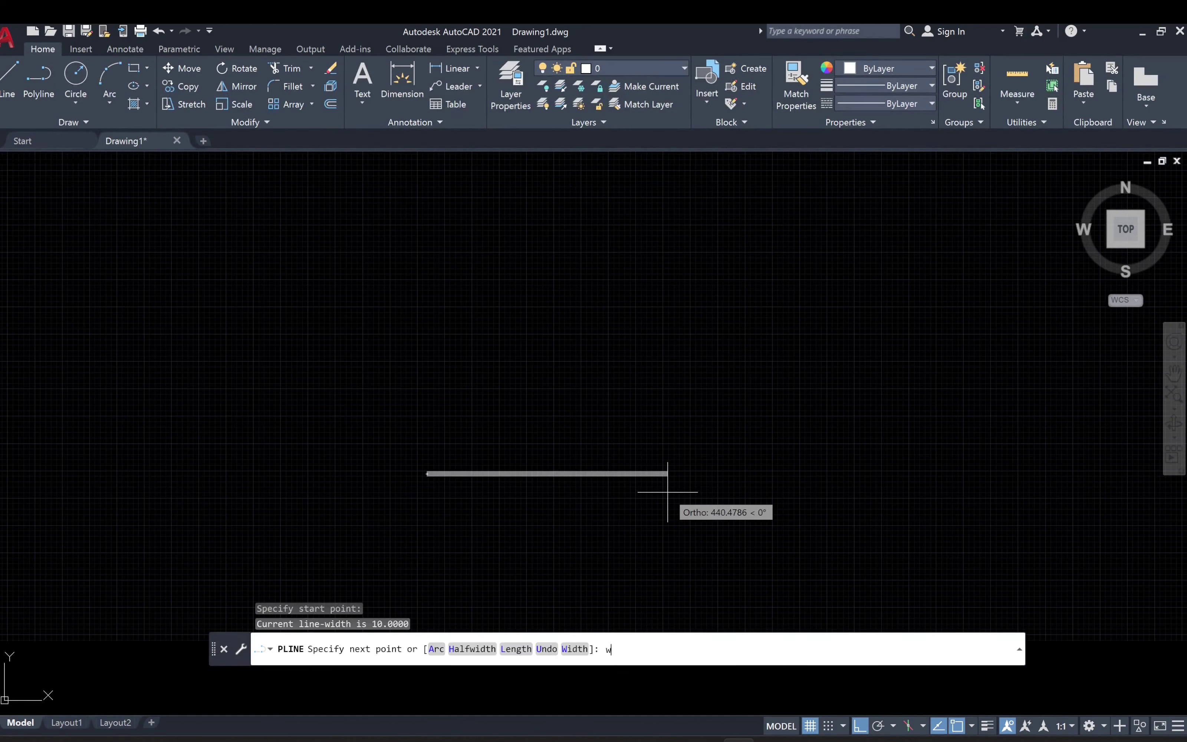
{"action": "key", "text": "Return"}
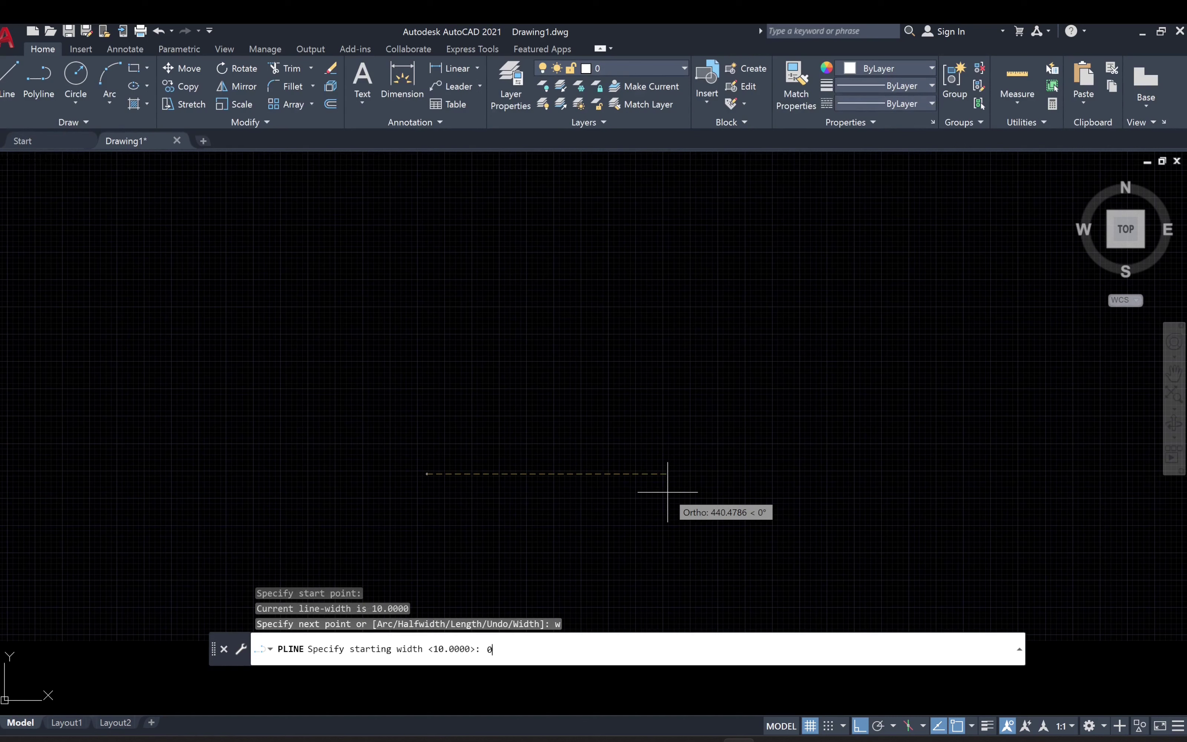
{"action": "key", "text": "Return"}
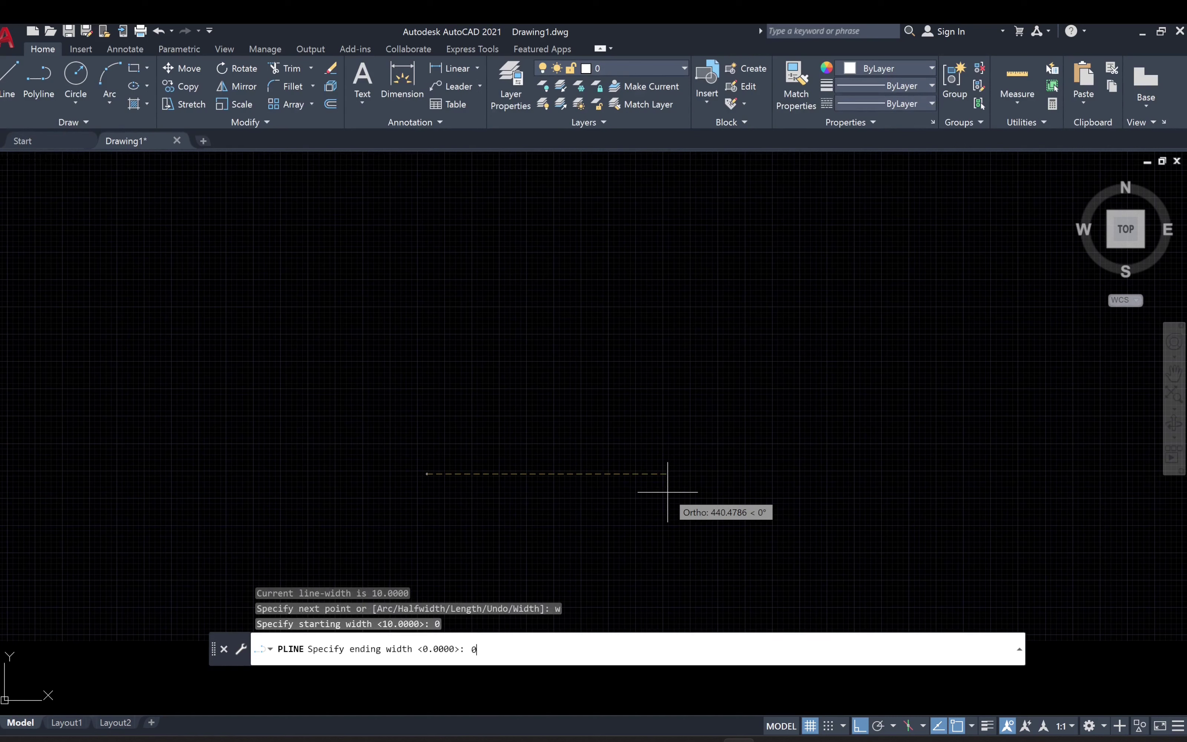
{"action": "key", "text": "Return"}
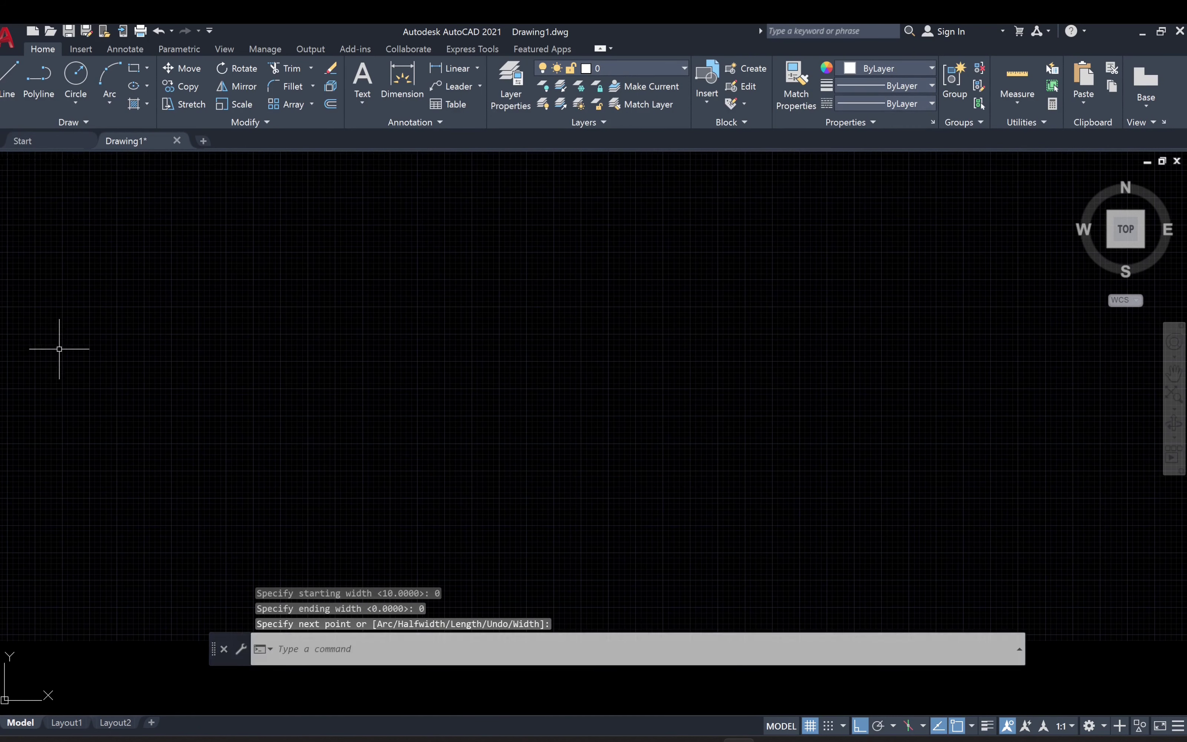
Start a fit-point spline and place its first five points as a wavy upper edge with two crests and a valley between them.
{"action": "left_click", "coordinate": [57, 123]}
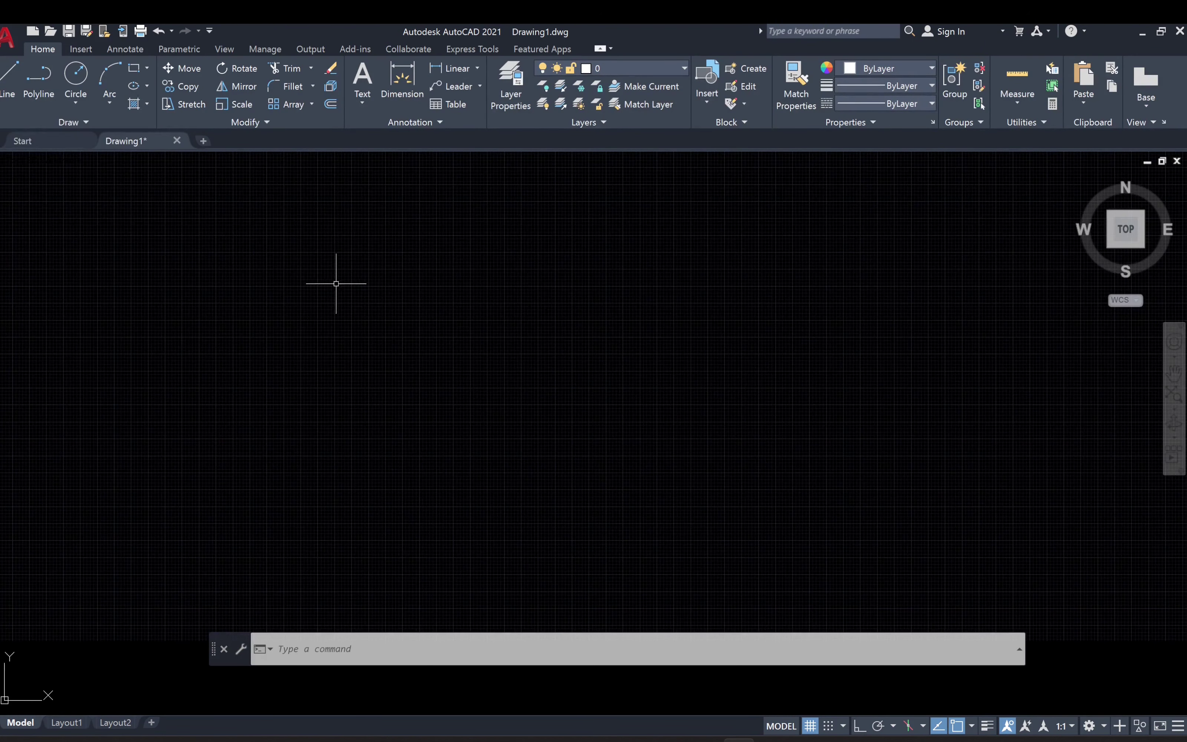
{"action": "left_click", "coordinate": [67, 123]}
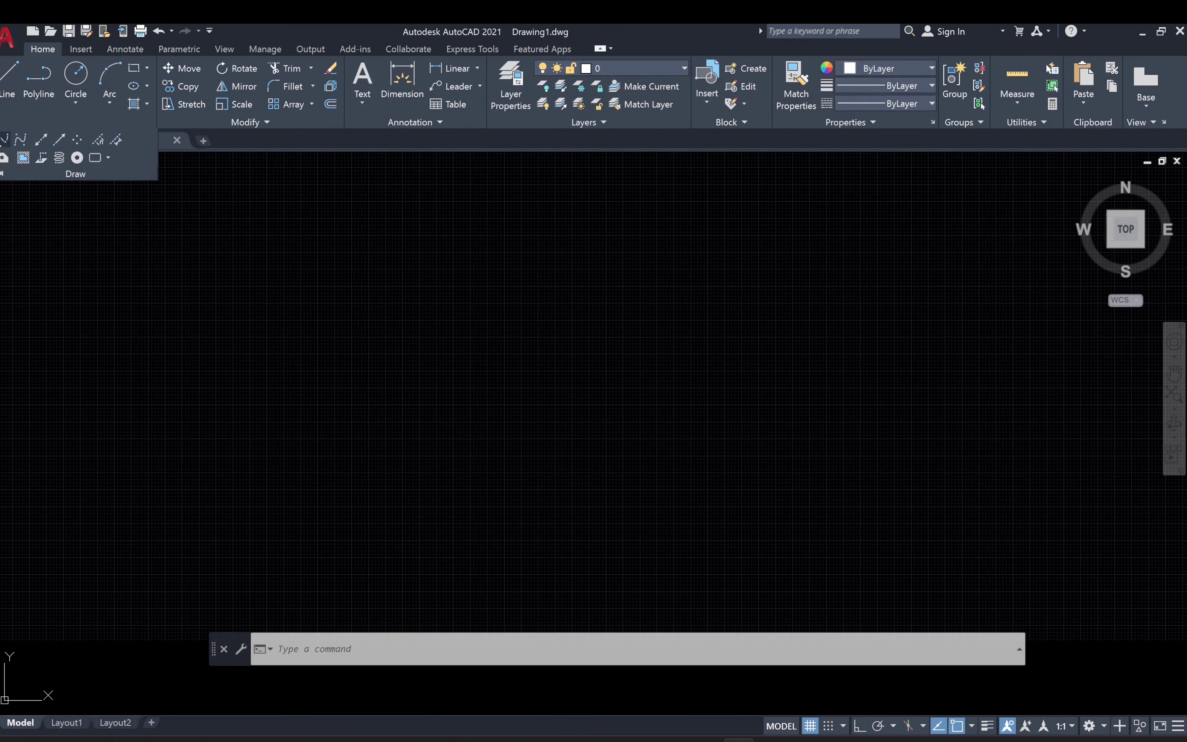
{"action": "left_click", "coordinate": [4, 142]}
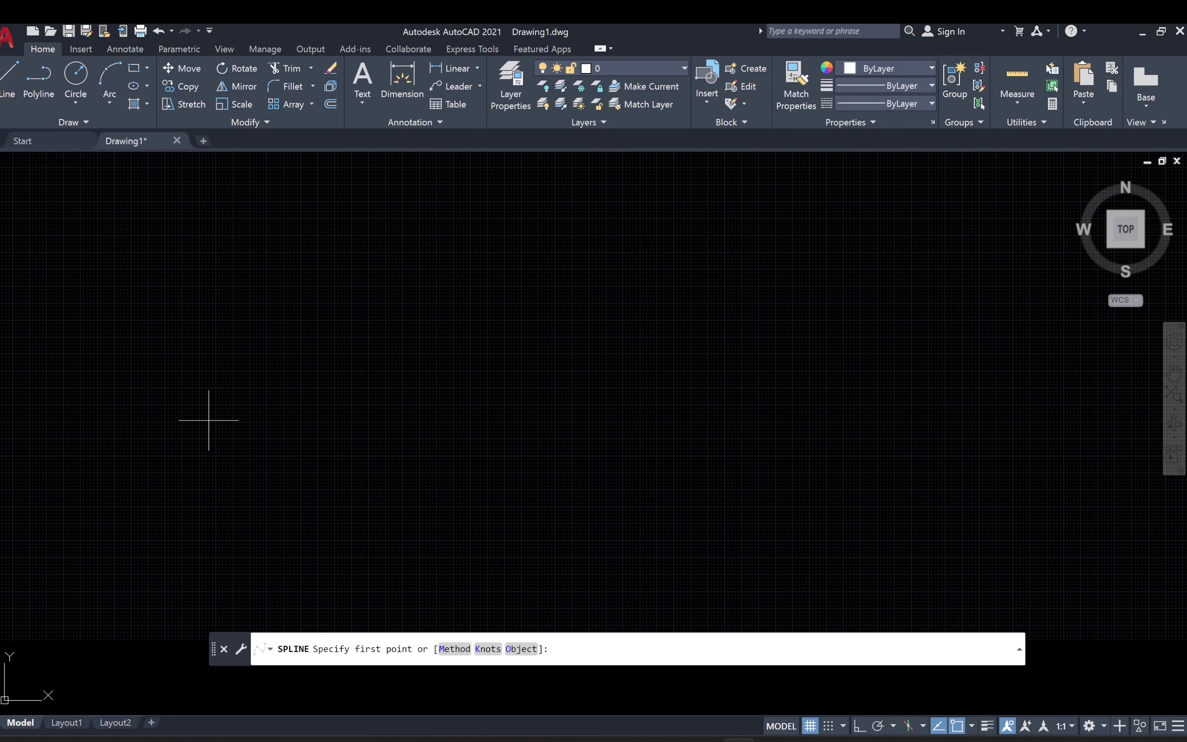
{"action": "left_click", "coordinate": [224, 405]}
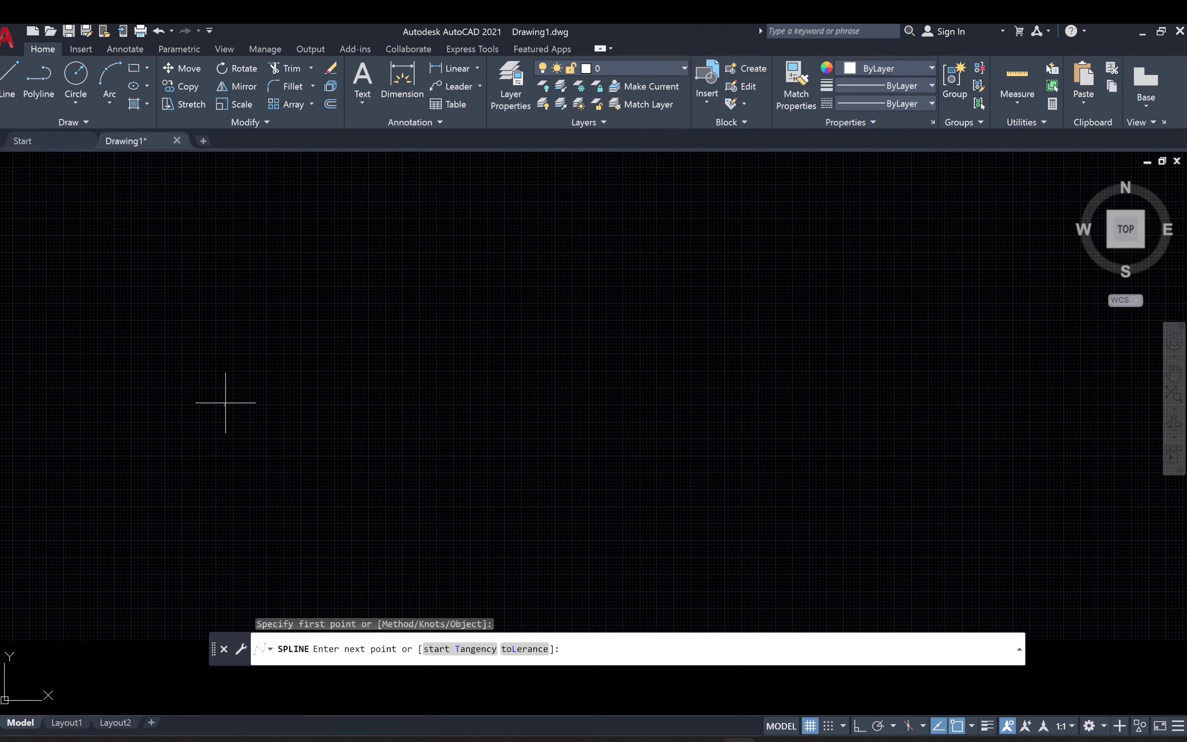
{"action": "left_click", "coordinate": [276, 311]}
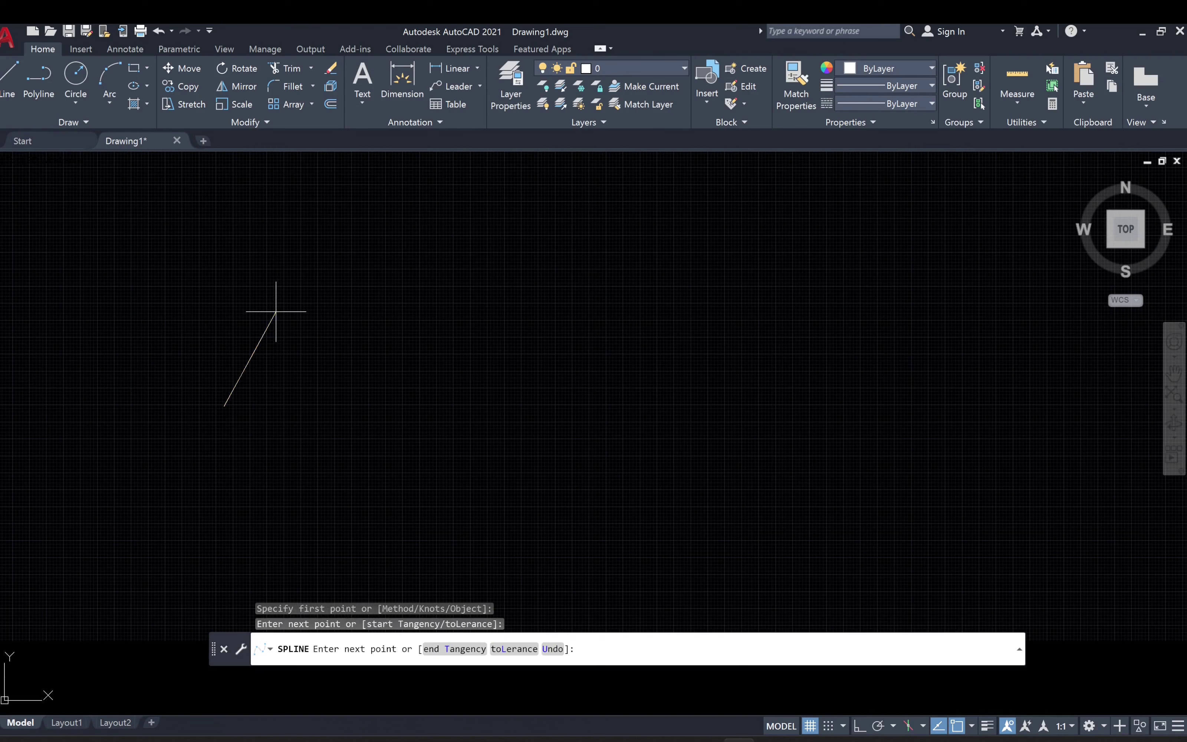
{"action": "left_click", "coordinate": [394, 391]}
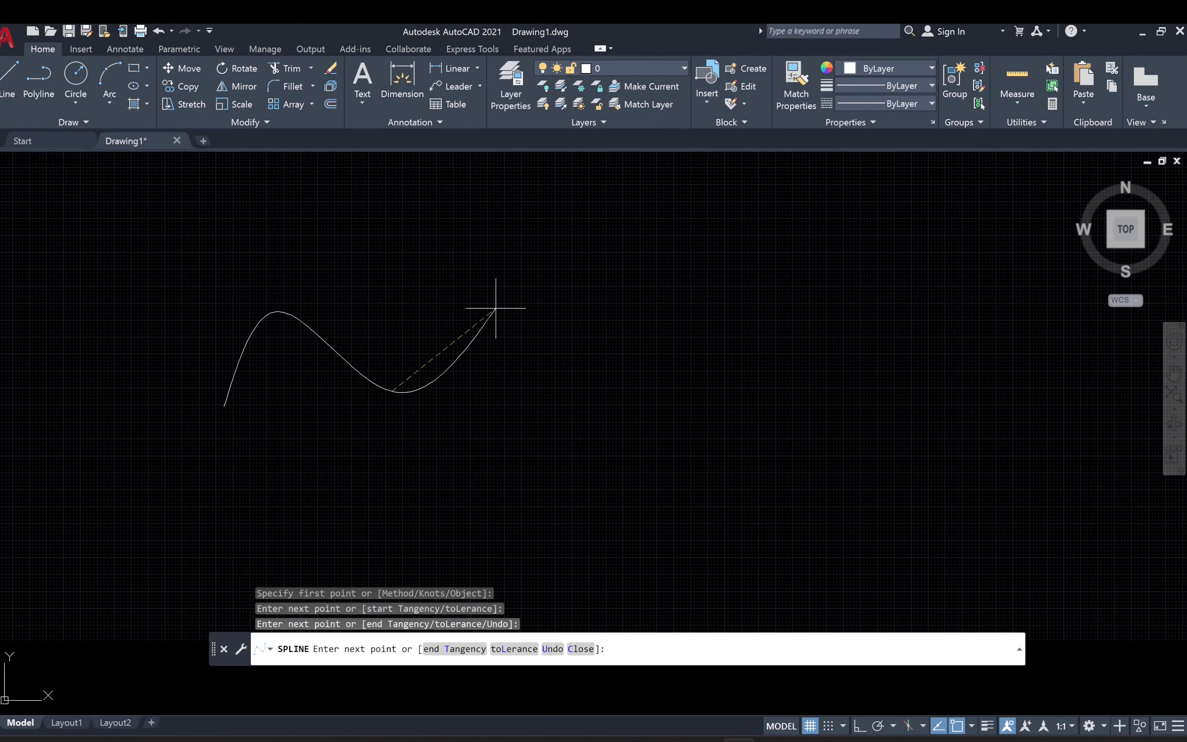
{"action": "left_click", "coordinate": [581, 259]}
{"action": "left_click", "coordinate": [712, 430]}
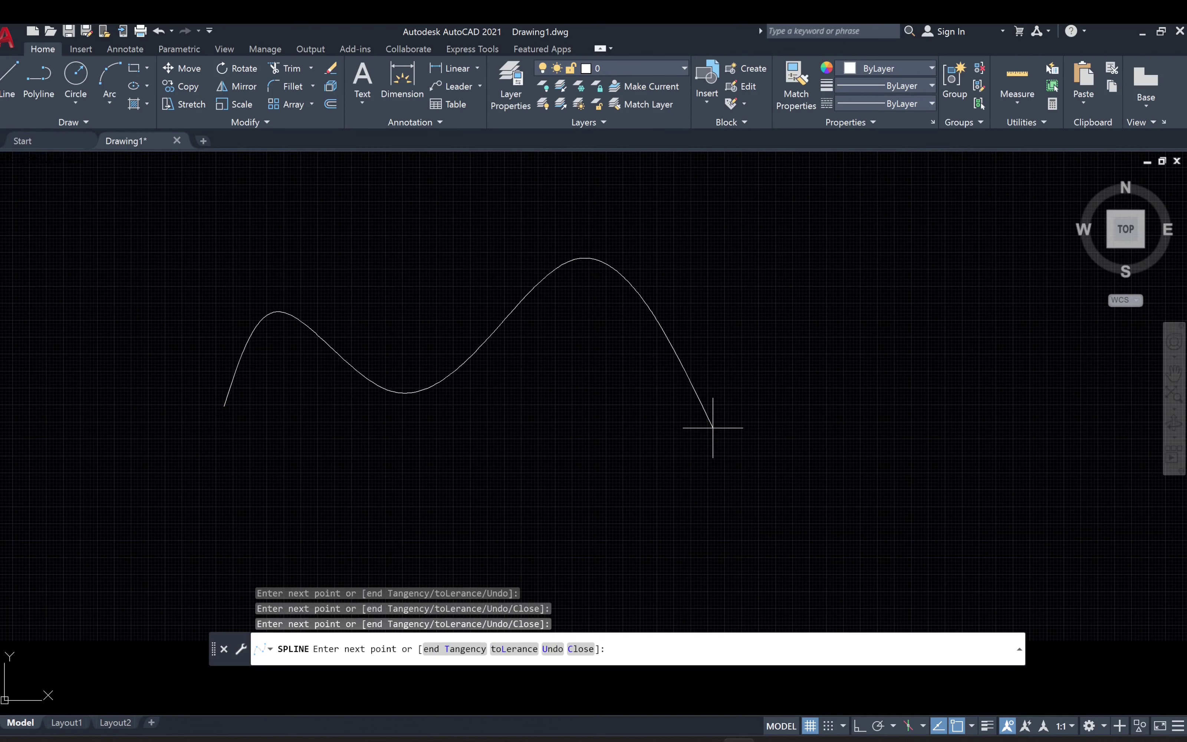
Continue the spline back along a wavy lower edge and around the left end to its start point, and finish it.
{"action": "left_click", "coordinate": [543, 455]}
{"action": "left_click", "coordinate": [336, 548]}
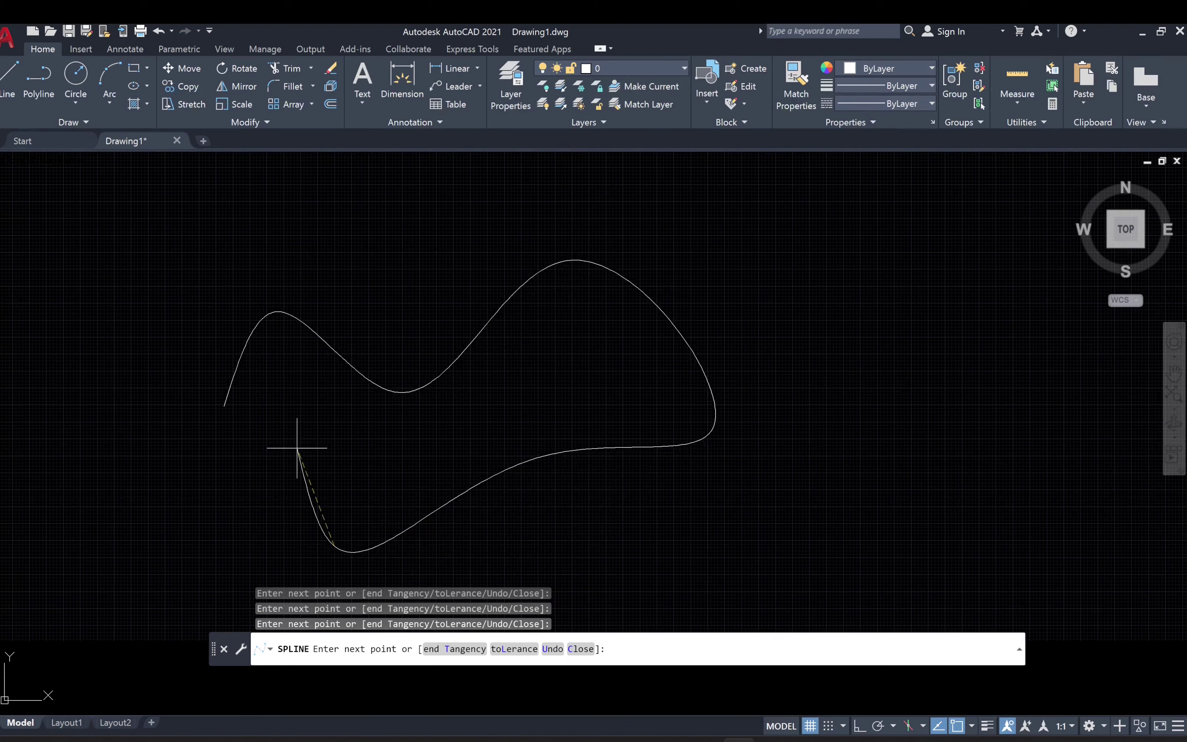
{"action": "left_click", "coordinate": [135, 568]}
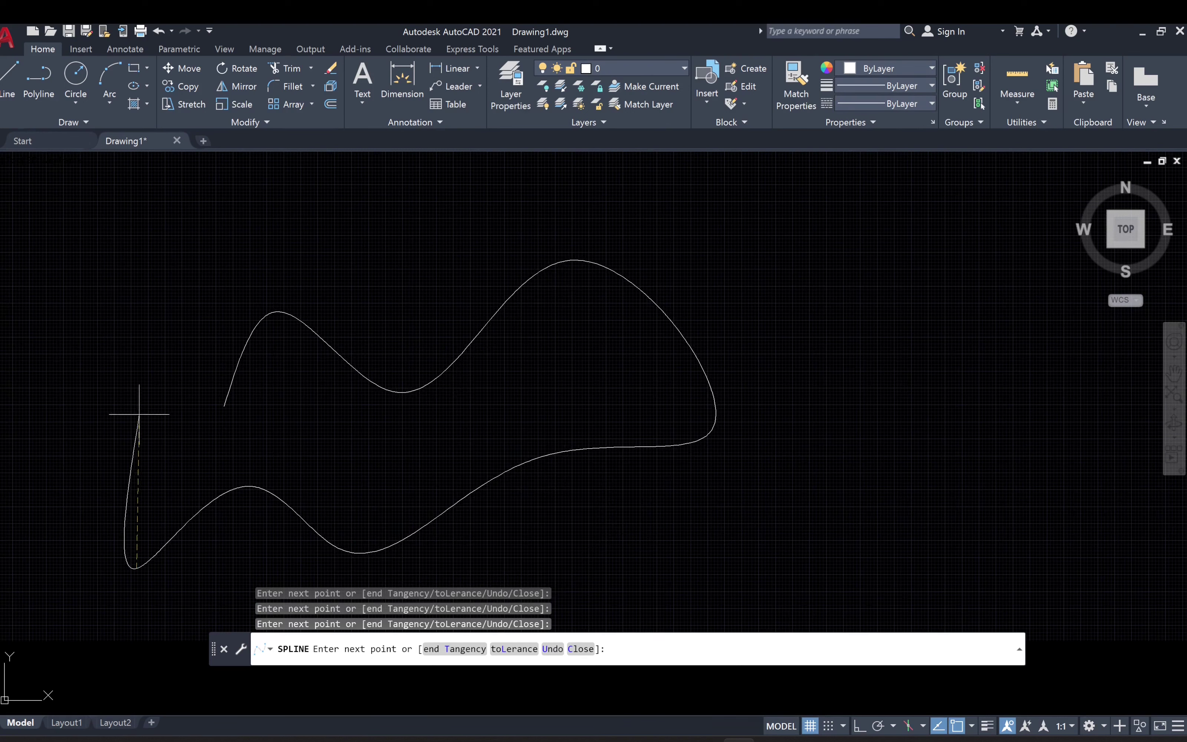
{"action": "left_click", "coordinate": [109, 422]}
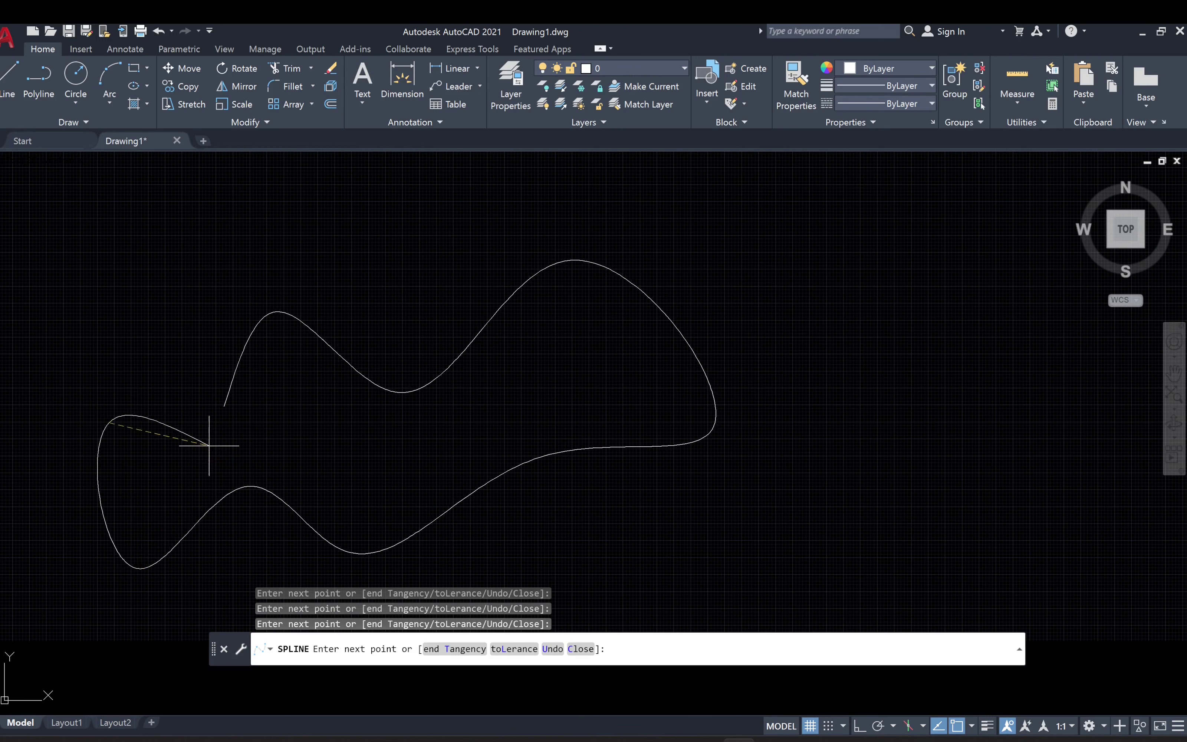
{"action": "left_click", "coordinate": [223, 407]}
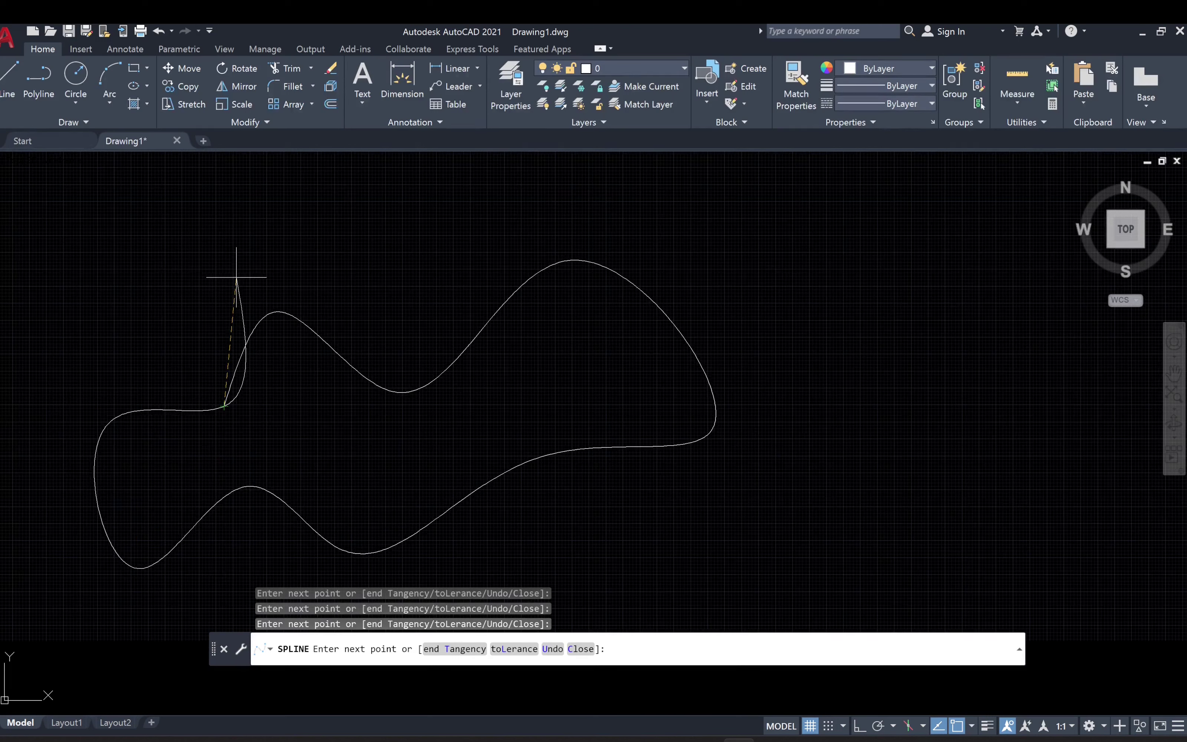
{"action": "key", "text": "Return"}
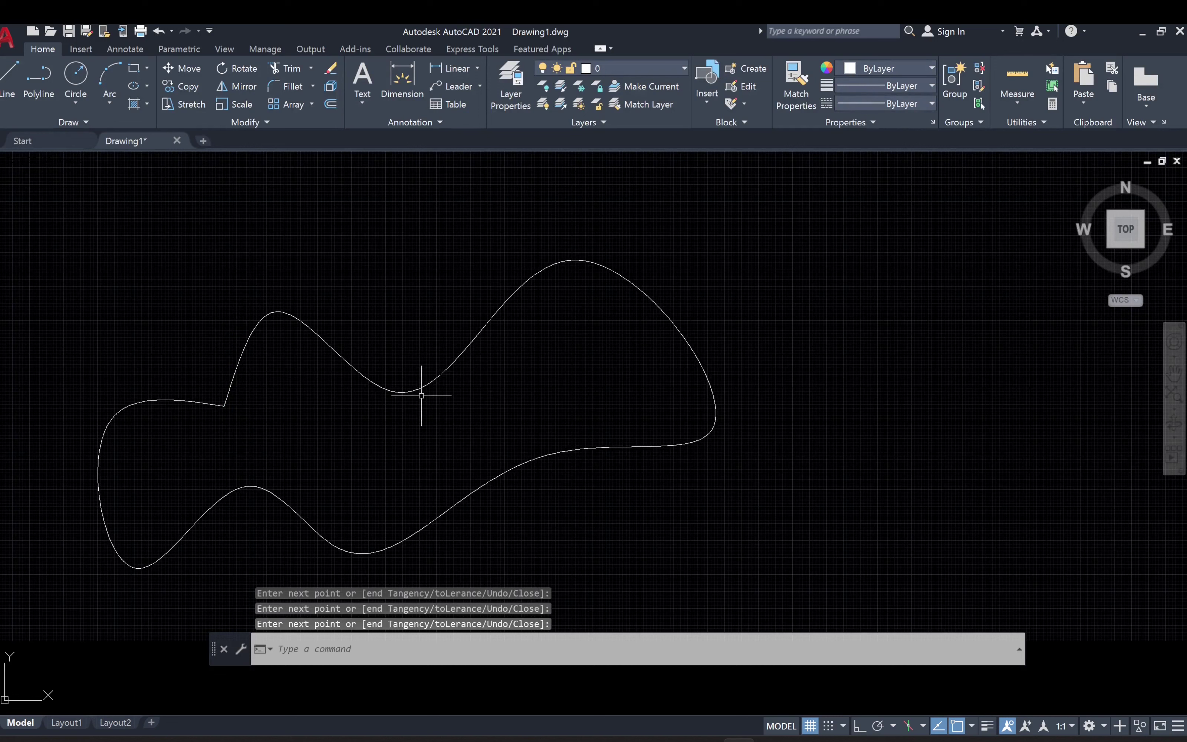
Reshape the spline by moving the fit point in its upper valley above the curve and the lower-right fit point slightly down and right.
{"action": "left_click", "coordinate": [409, 390]}
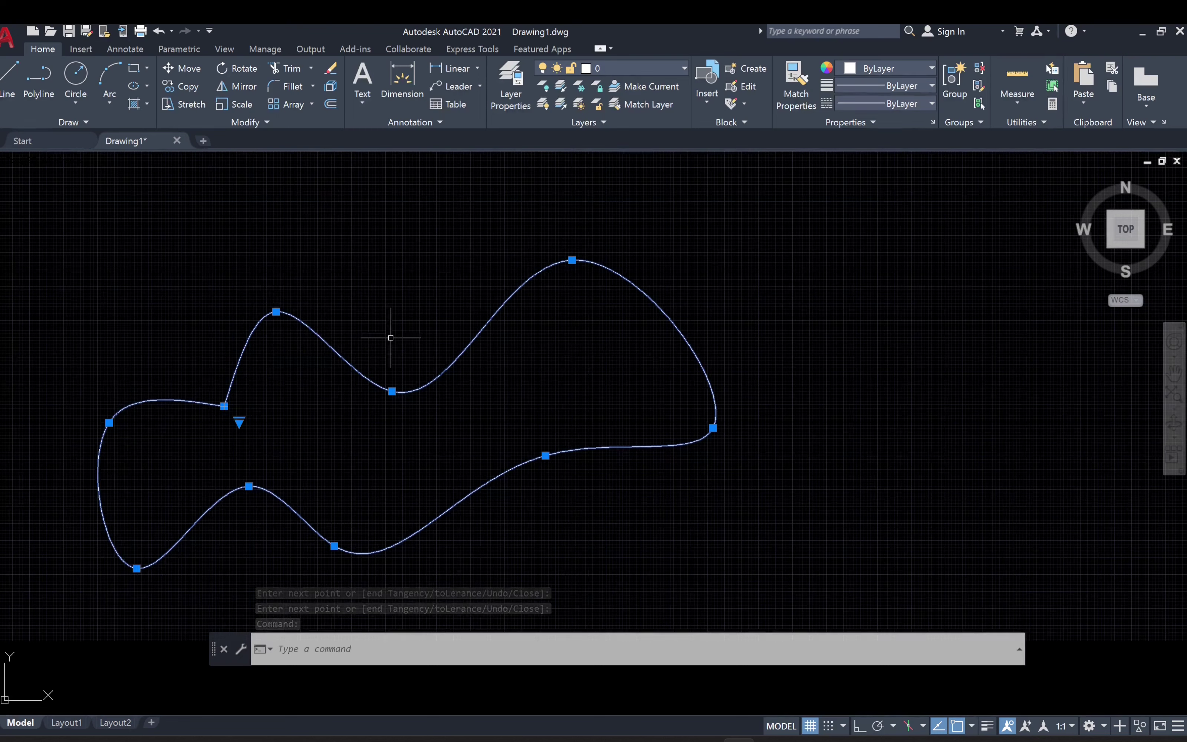
{"action": "left_click", "coordinate": [392, 391]}
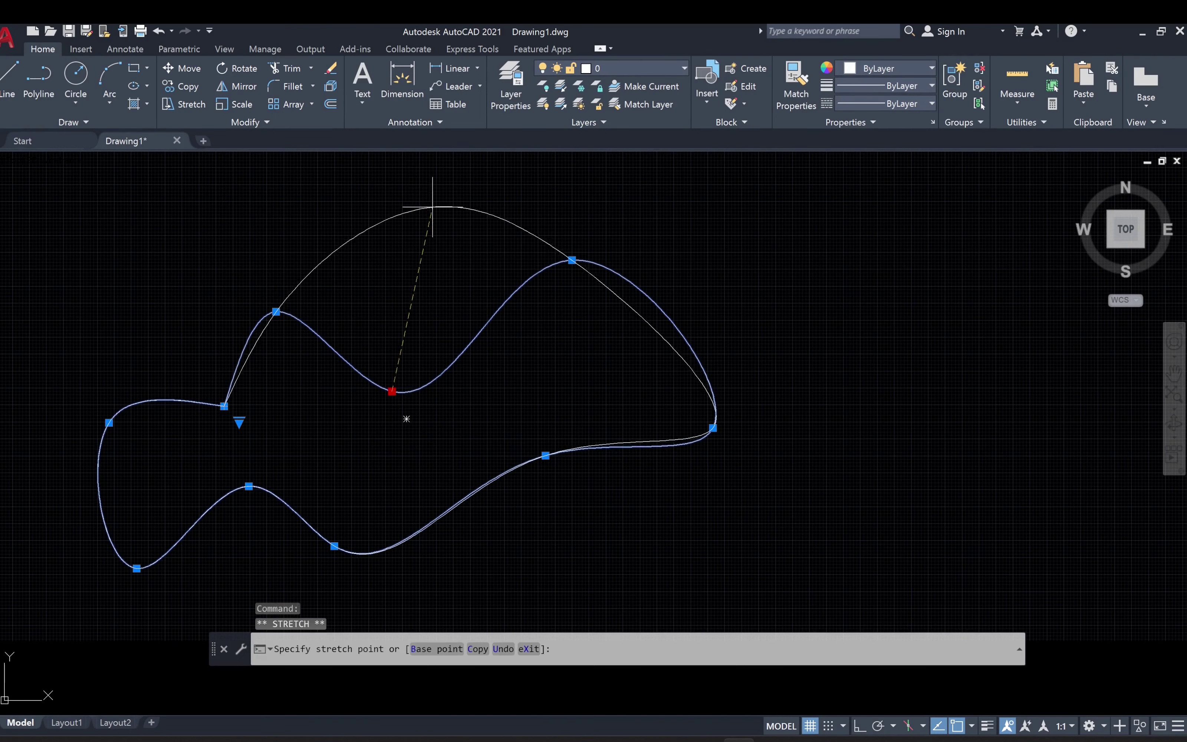
{"action": "left_click", "coordinate": [416, 234]}
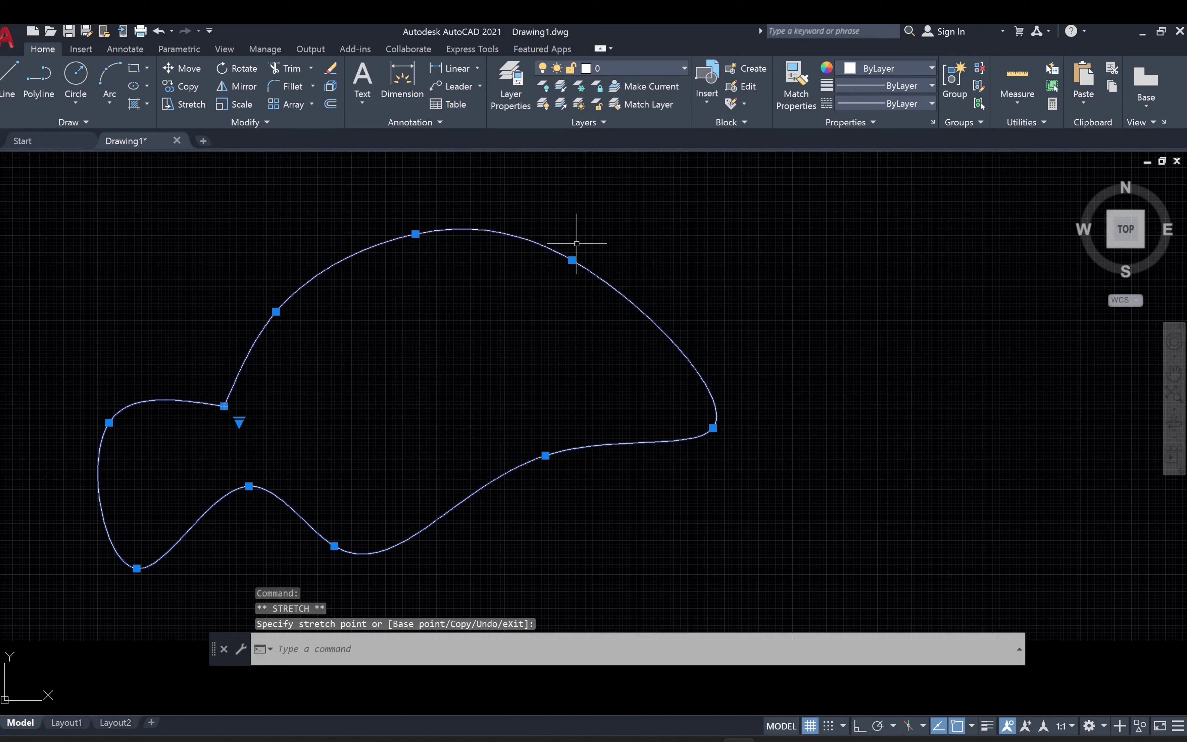
{"action": "left_click", "coordinate": [546, 455]}
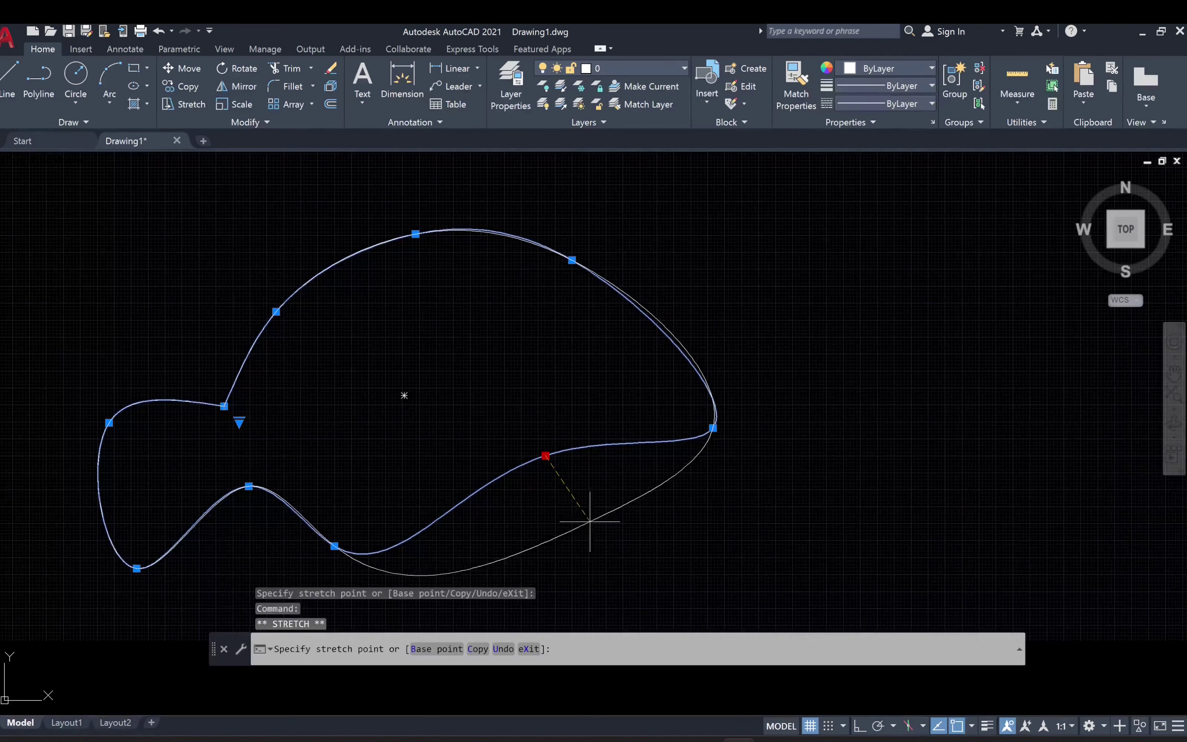
{"action": "left_click", "coordinate": [574, 499]}
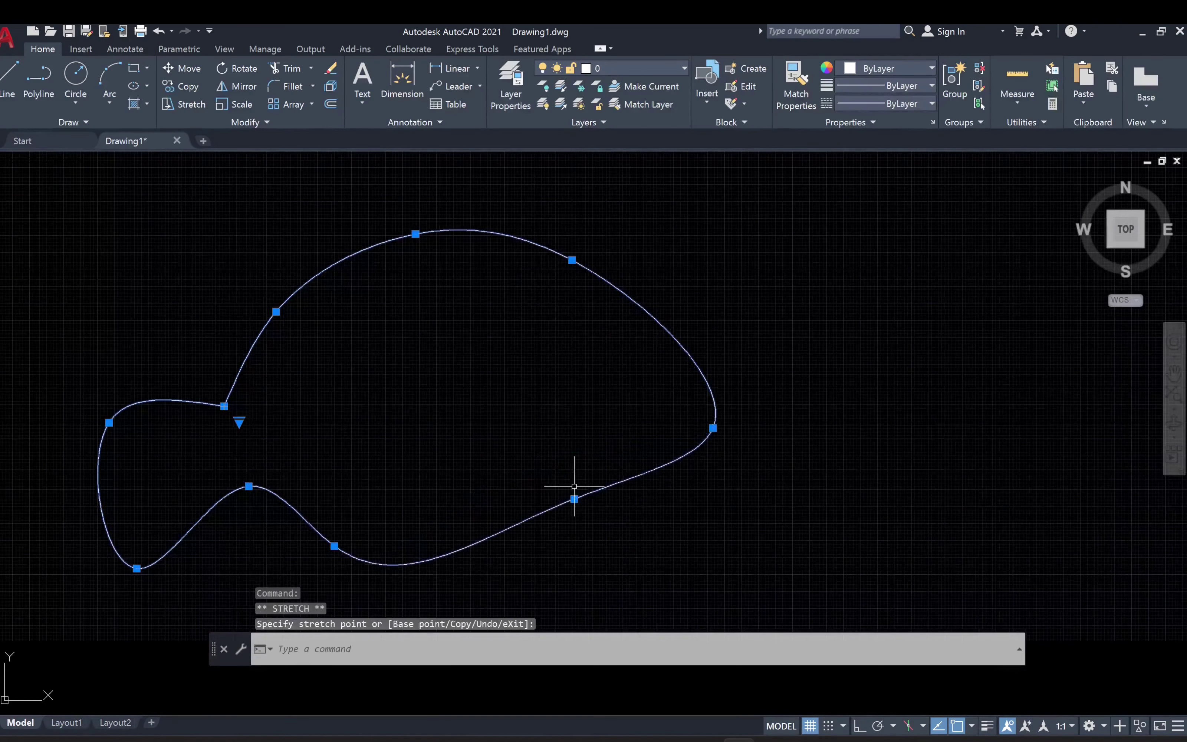
Draw a control-vertex spline to the right of the first shape, zigzagging its vertices around a loop back to the start point.
{"action": "left_click", "coordinate": [38, 117]}
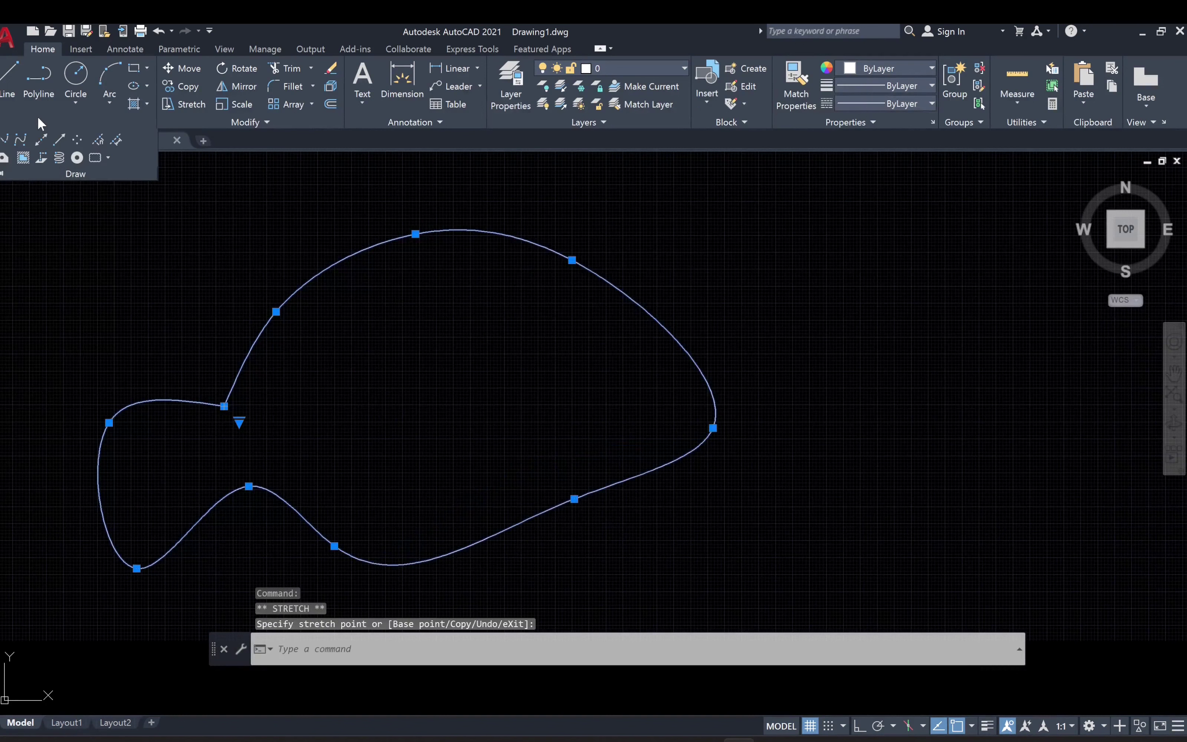
{"action": "left_click", "coordinate": [22, 139]}
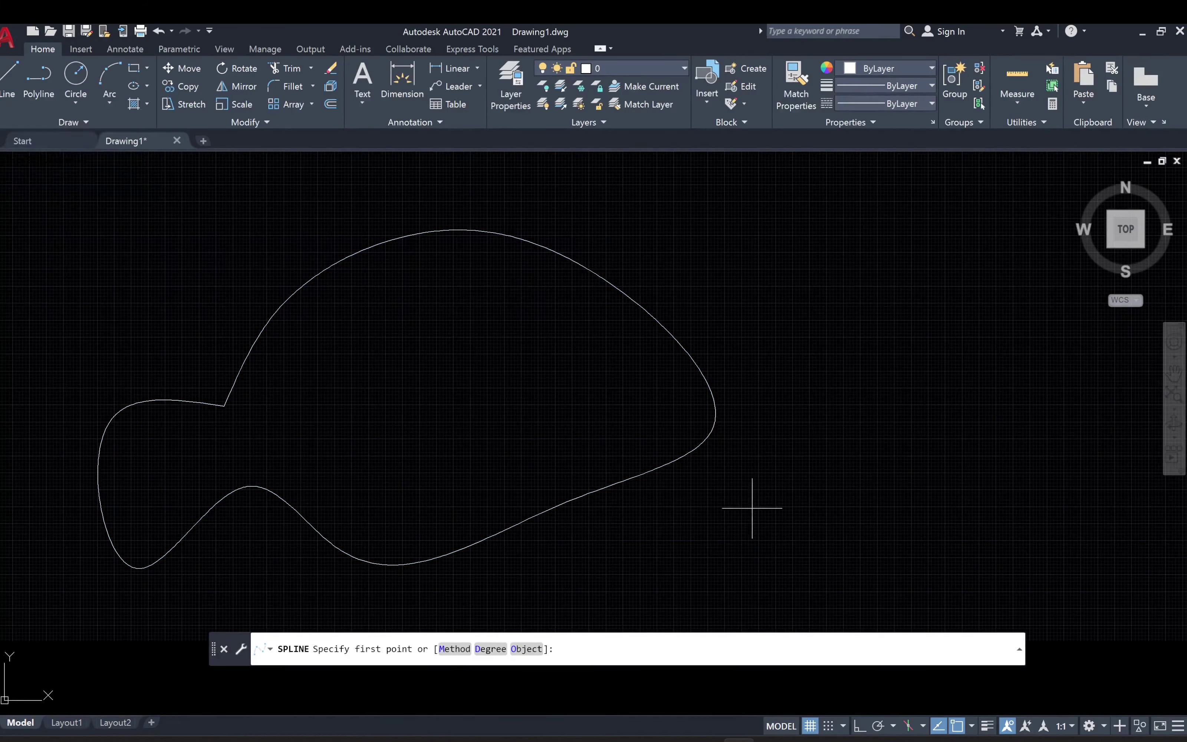
{"action": "left_click", "coordinate": [770, 433]}
{"action": "left_click", "coordinate": [855, 263]}
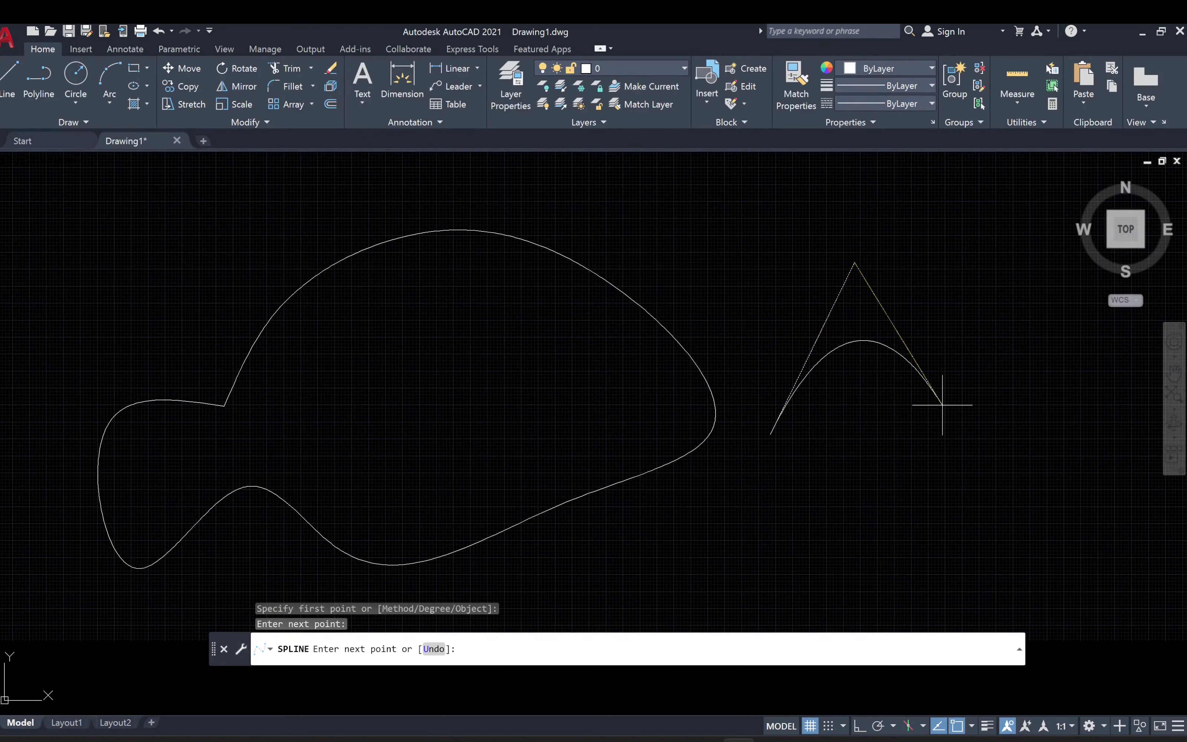
{"action": "left_click", "coordinate": [955, 407]}
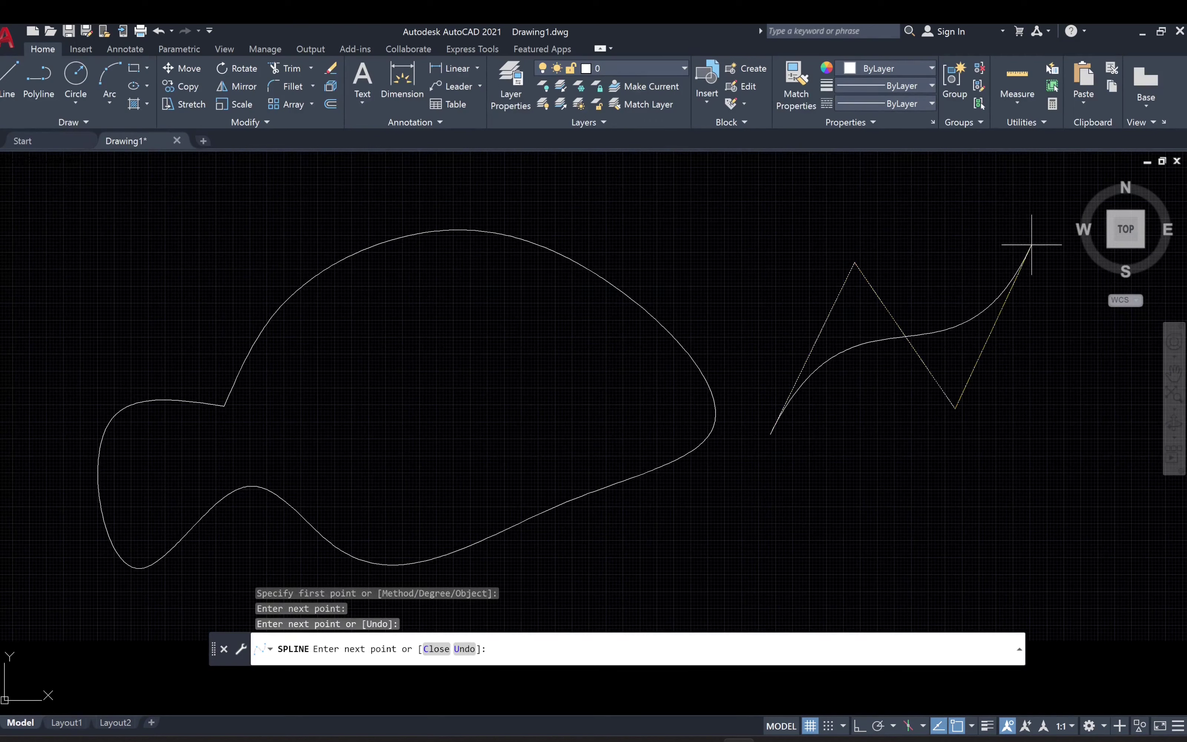
{"action": "left_click", "coordinate": [1031, 245]}
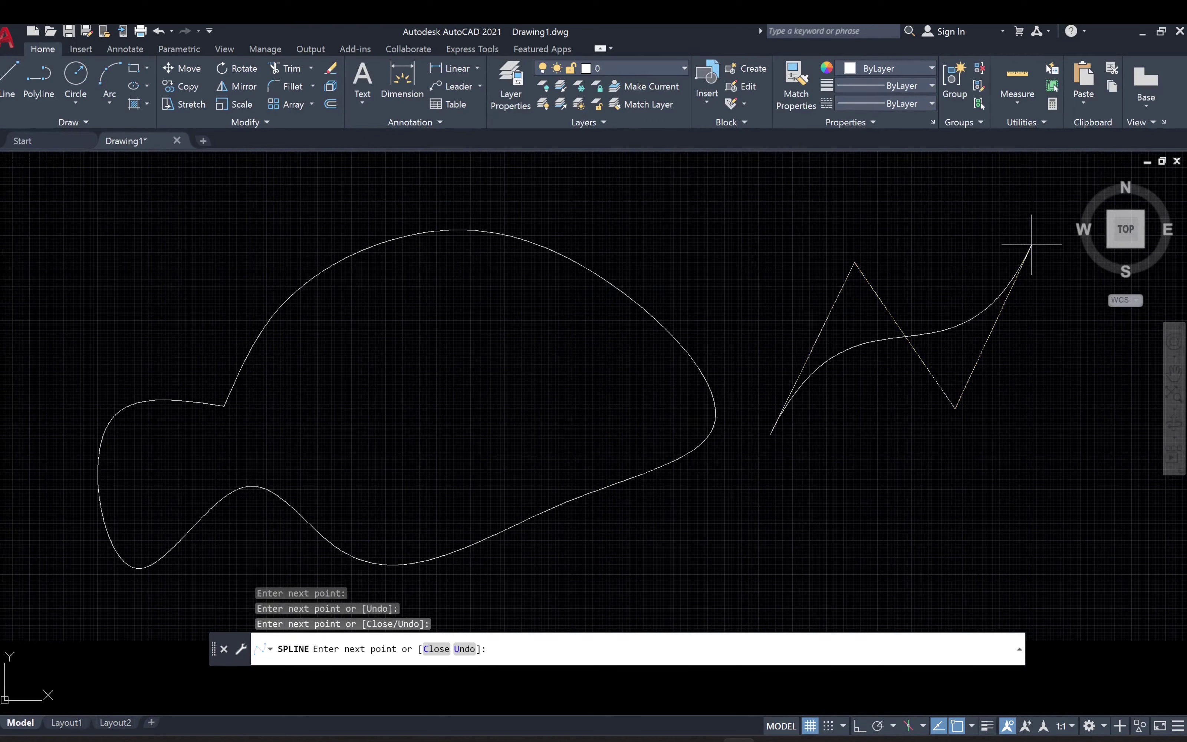
{"action": "left_click", "coordinate": [1118, 409]}
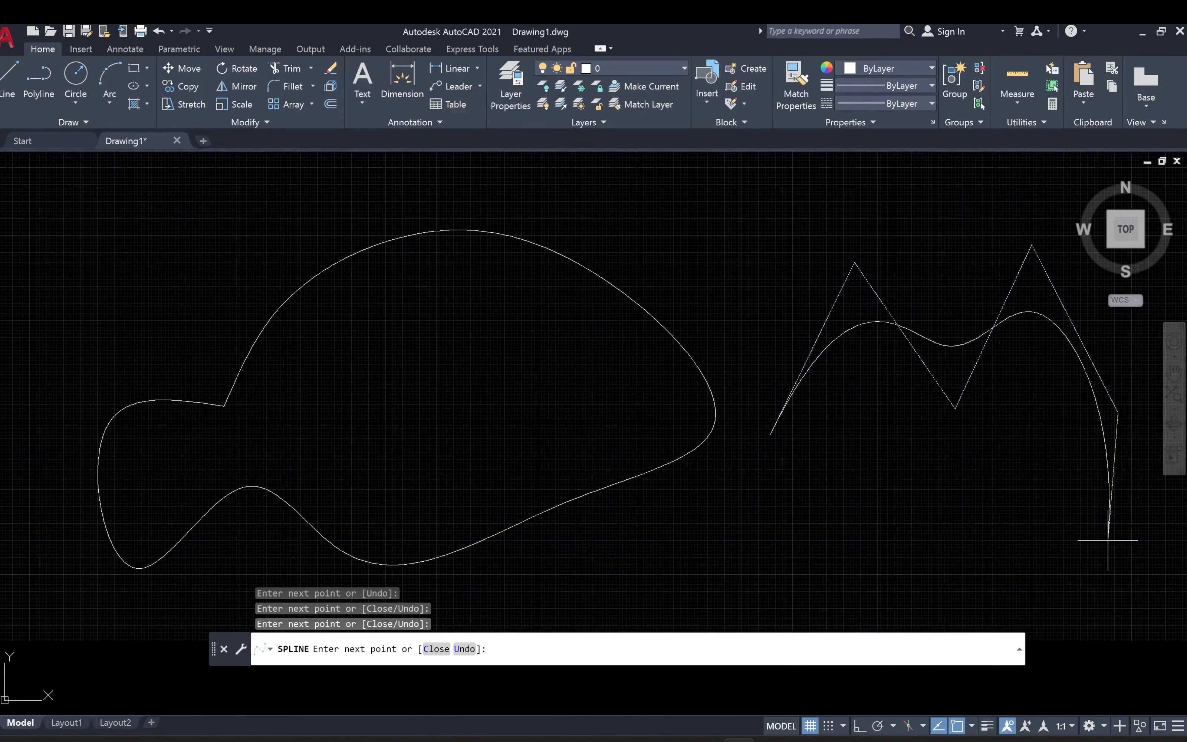
{"action": "left_click", "coordinate": [1048, 579]}
{"action": "left_click", "coordinate": [968, 463]}
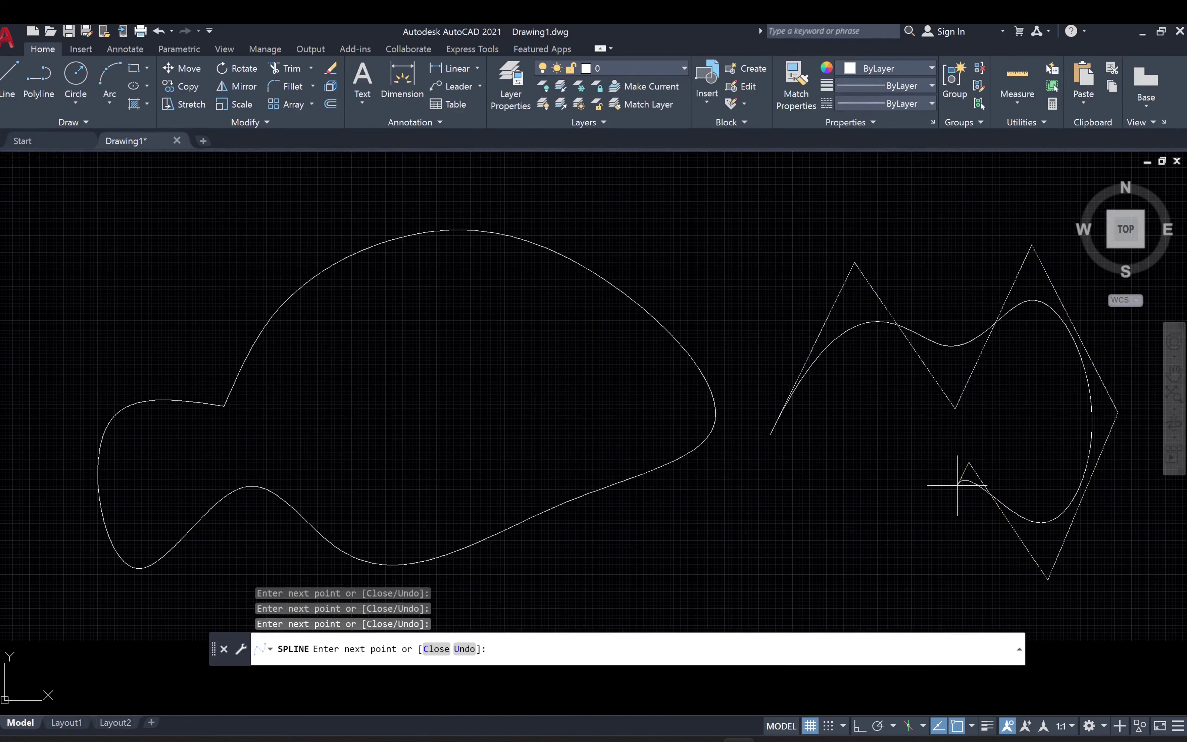
{"action": "left_click", "coordinate": [863, 604]}
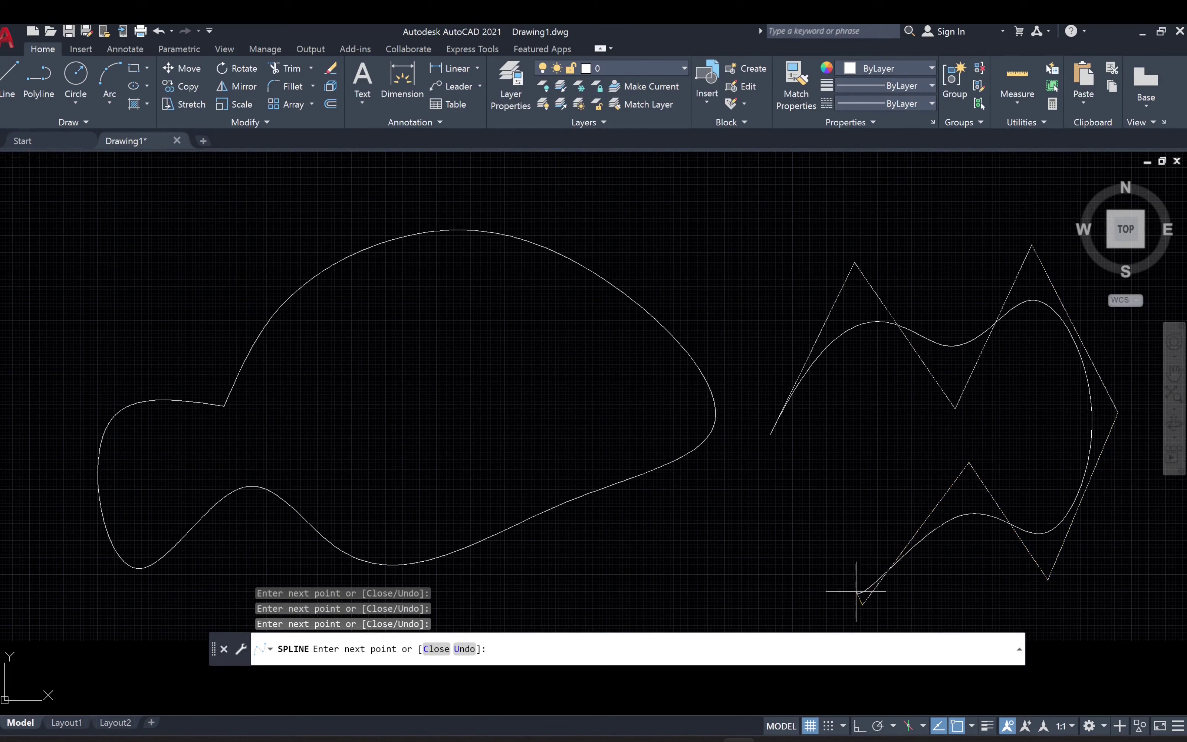
{"action": "left_click", "coordinate": [770, 433]}
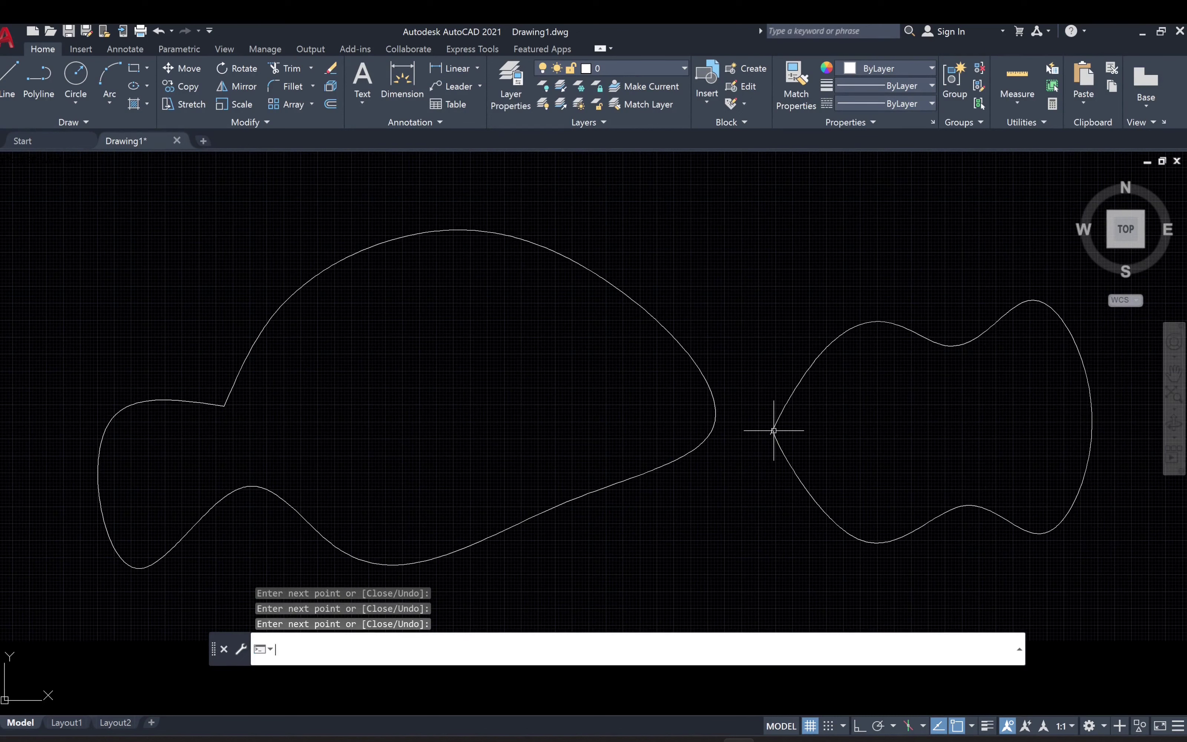
Stretch the upper-left control vertex of the right-hand spline upward to raise its crest, and clear the selection.
{"action": "left_click", "coordinate": [936, 346]}
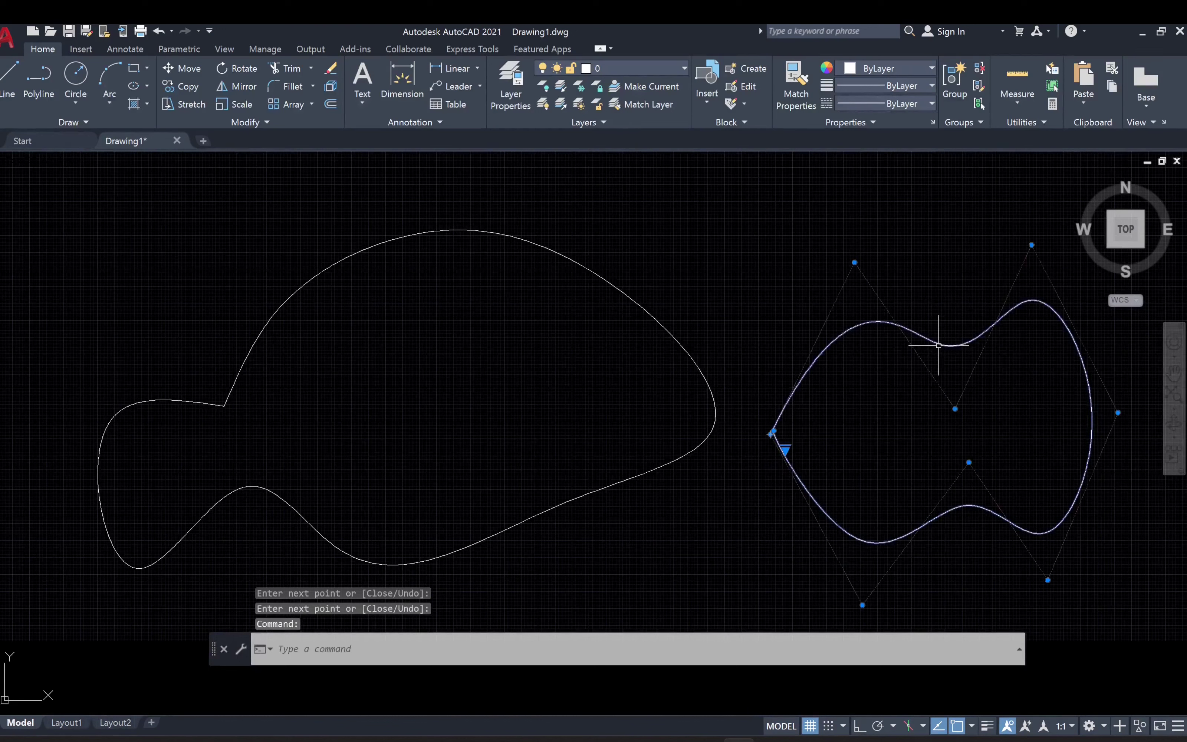
{"action": "left_click", "coordinate": [855, 262]}
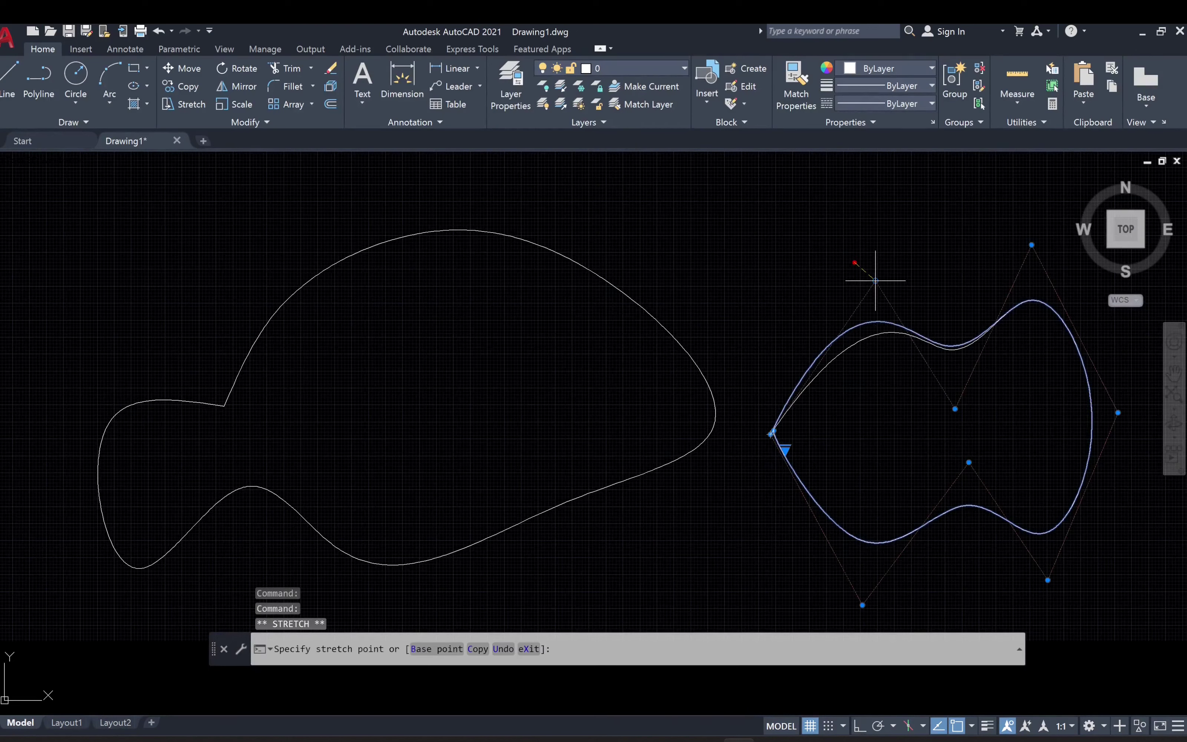
{"action": "left_click", "coordinate": [842, 212]}
{"action": "mouse_move", "coordinate": [842, 212]}
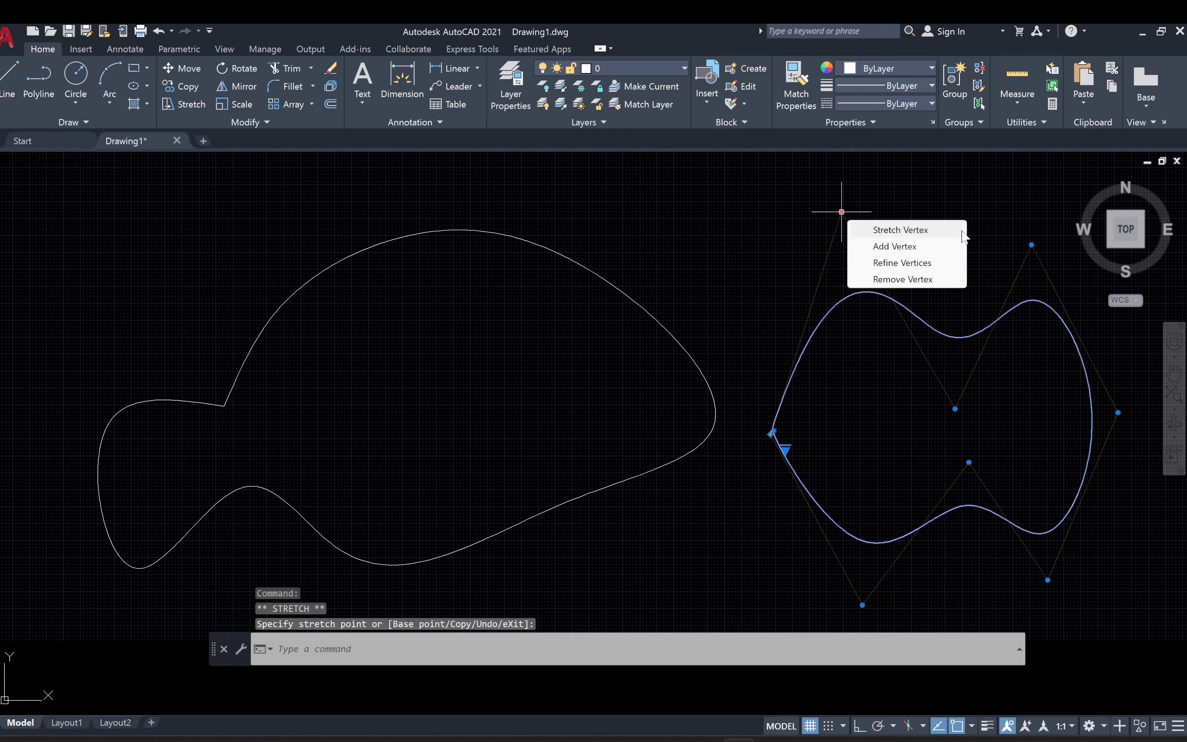
{"action": "key", "text": "Escape"}
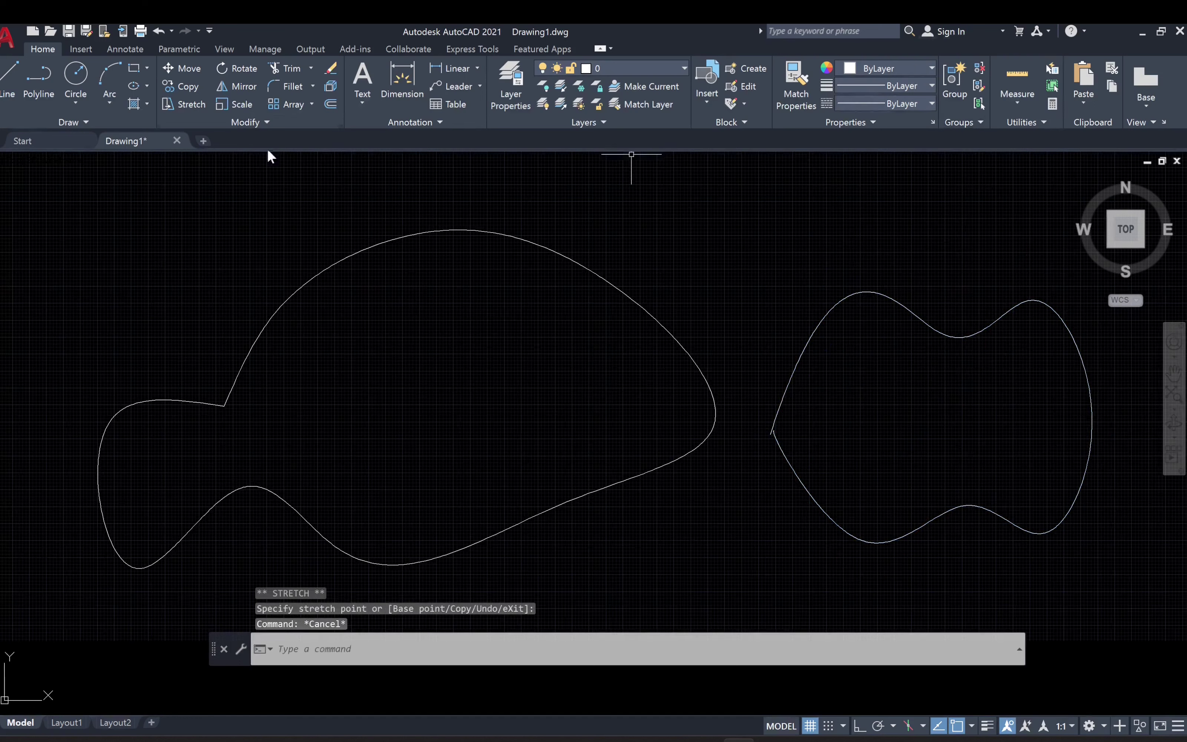
Stretch the fit point on the left-hand spline's upper crest downward to form a shallow valley, and clear the selection.
{"action": "left_click", "coordinate": [300, 286]}
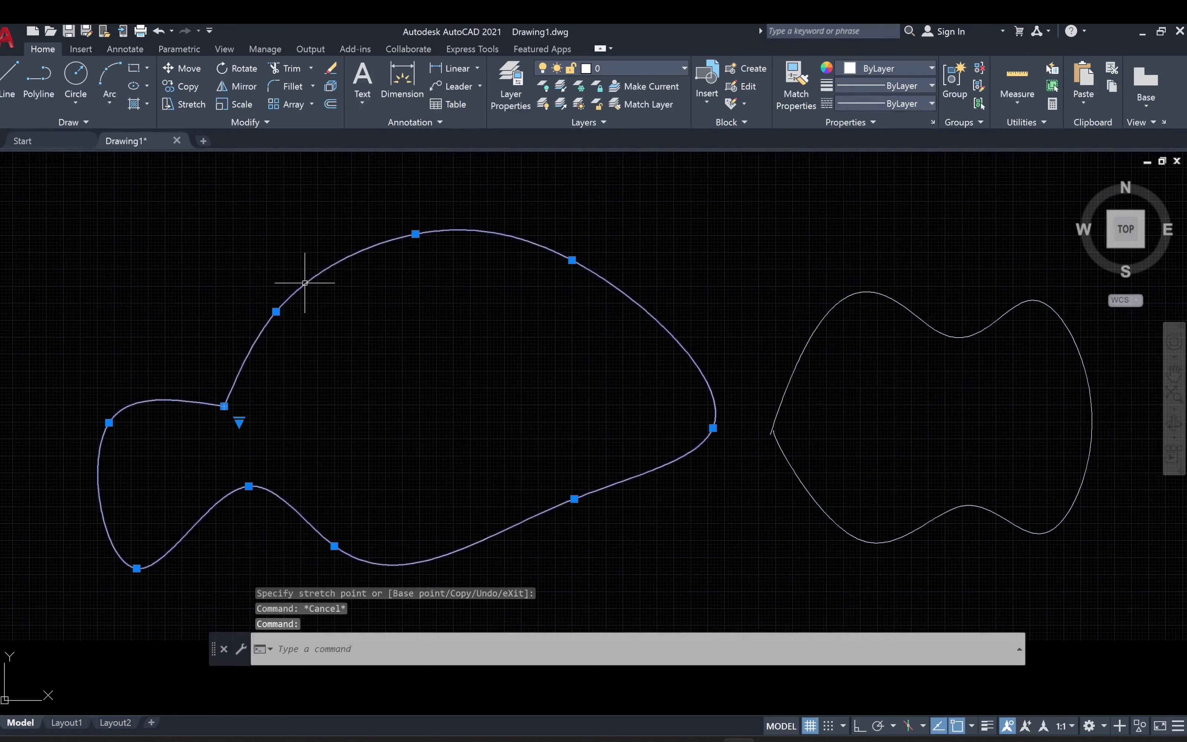
{"action": "left_click", "coordinate": [416, 234]}
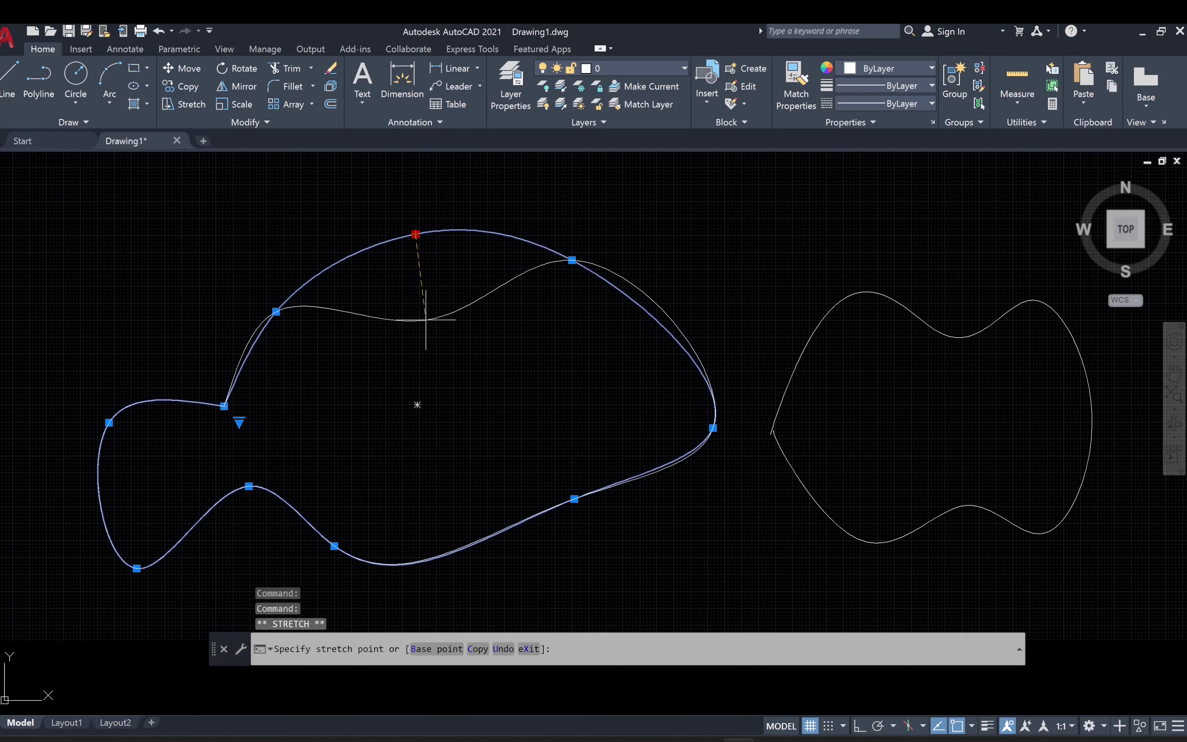
{"action": "left_click", "coordinate": [426, 319]}
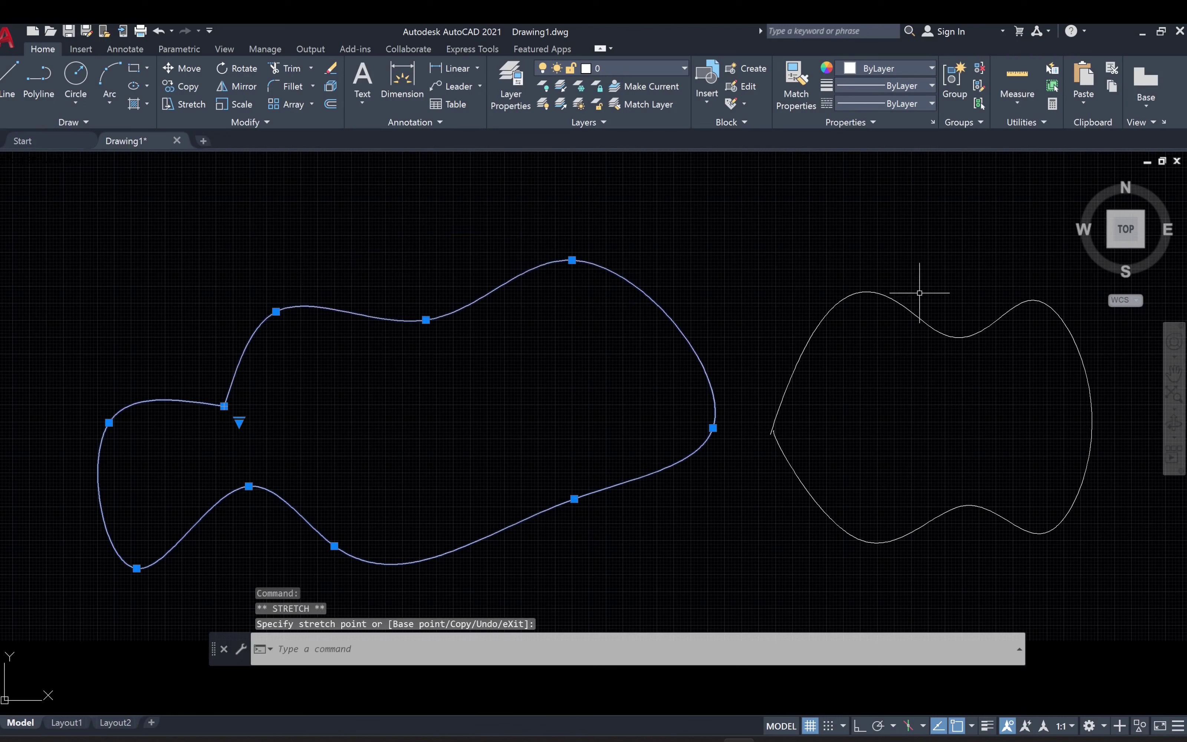
{"action": "key", "text": "Escape"}
{"action": "key", "text": "Escape"}
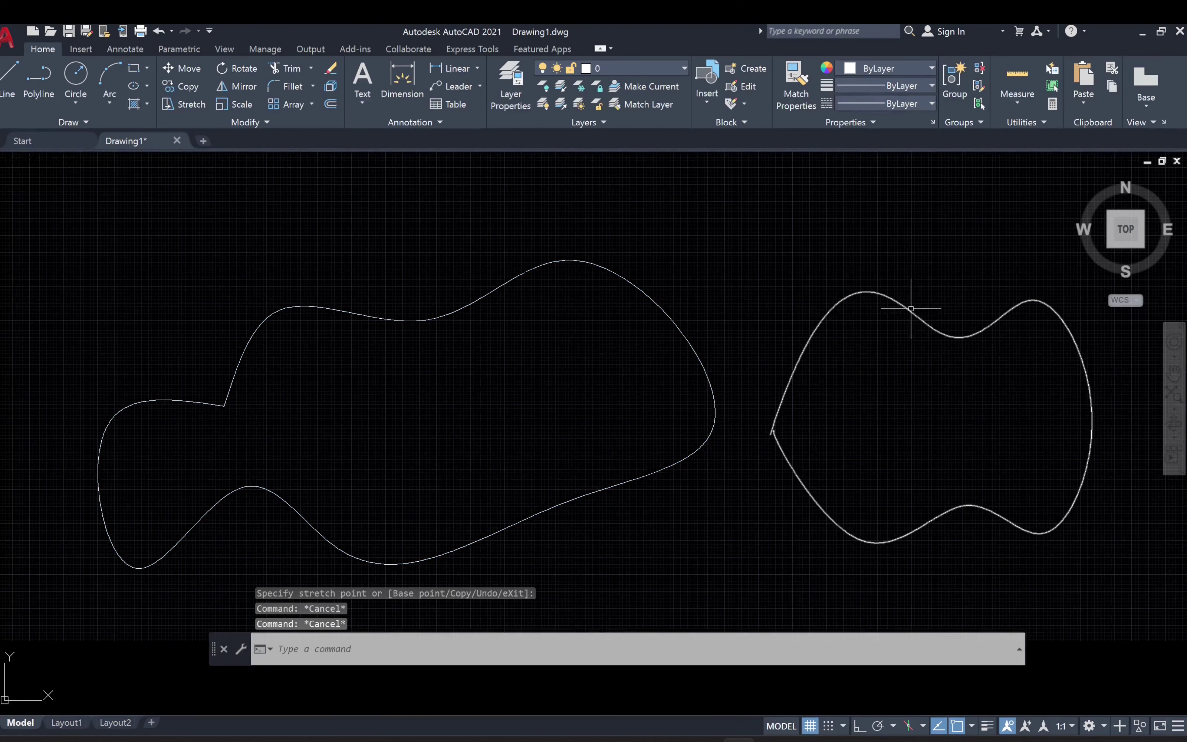
Switch the right-hand spline from control vertices to fit points, inspect its points, and clear the selection.
{"action": "left_click", "coordinate": [781, 408]}
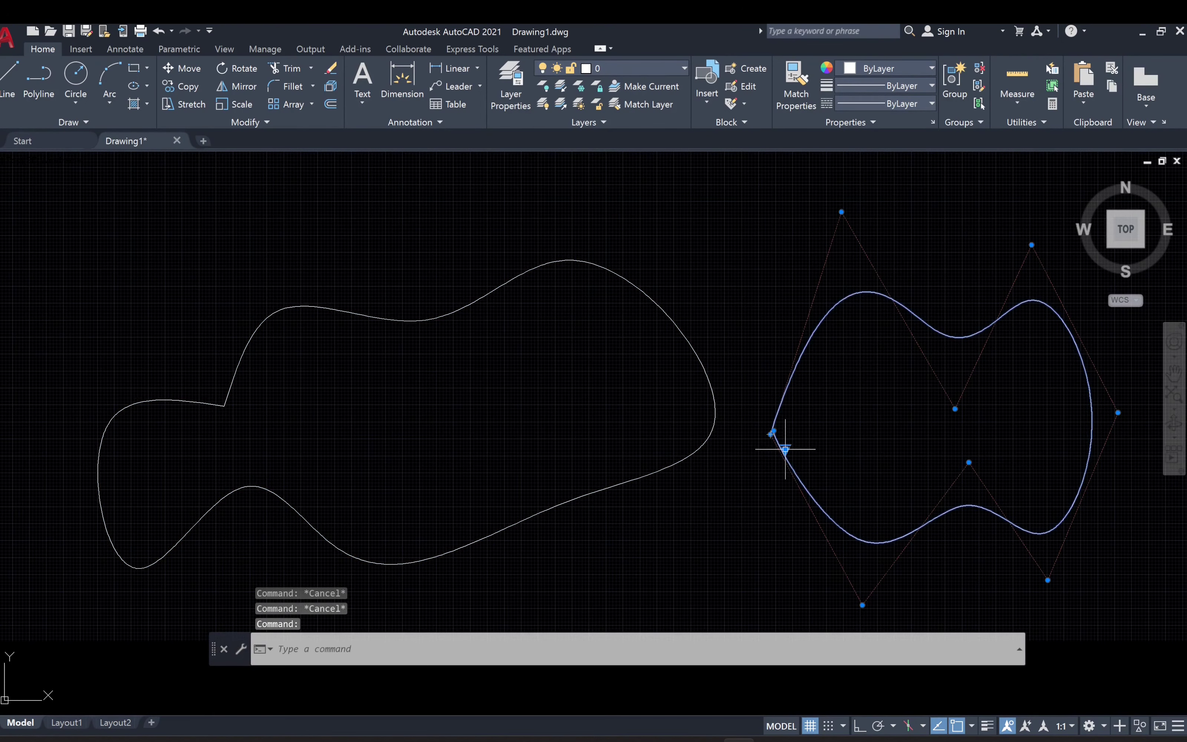
{"action": "scroll", "coordinate": [787, 451], "scroll_direction": "up", "scroll_amount": 5}
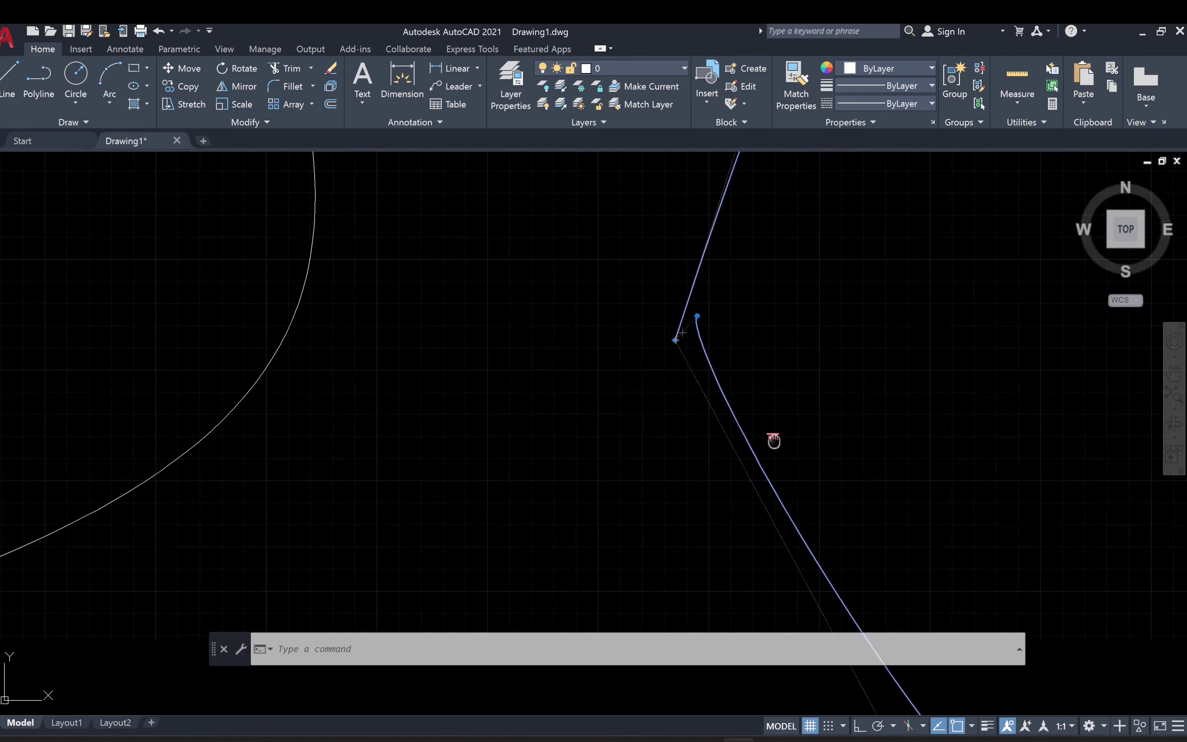
{"action": "right_click", "coordinate": [773, 437]}
{"action": "left_click", "coordinate": [774, 439]}
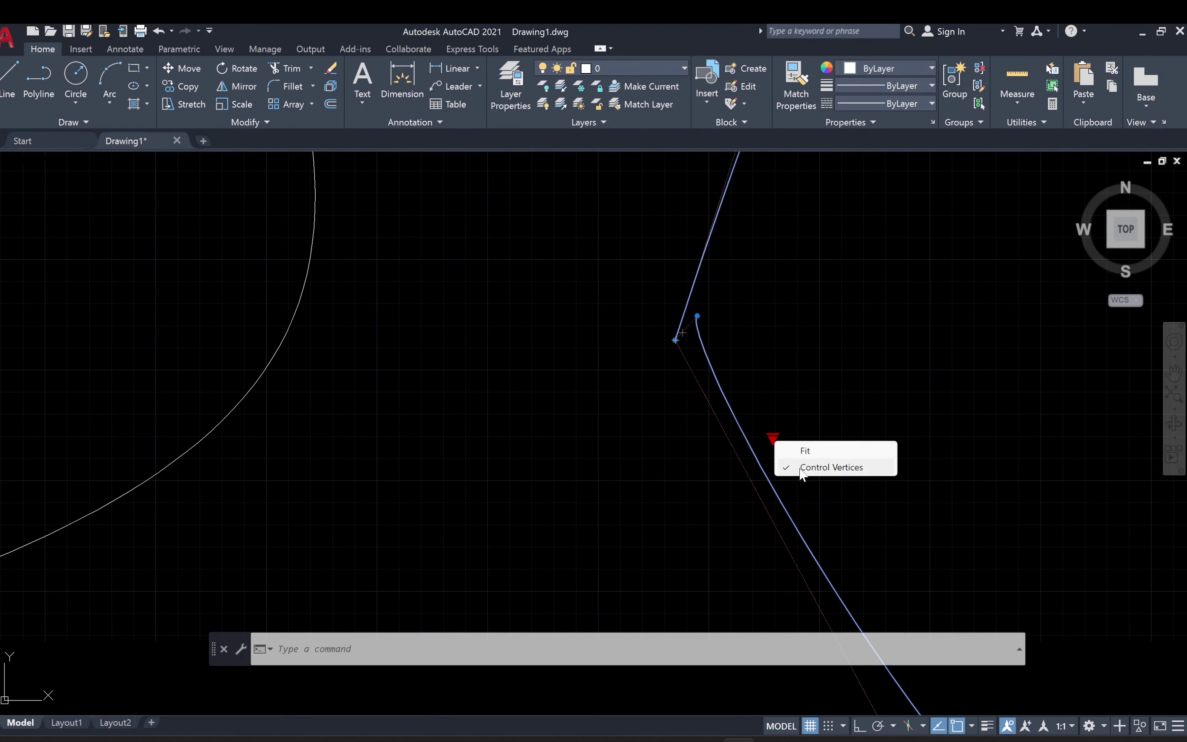
{"action": "left_click", "coordinate": [790, 451]}
{"action": "scroll", "coordinate": [543, 471], "scroll_direction": "down", "scroll_amount": 6}
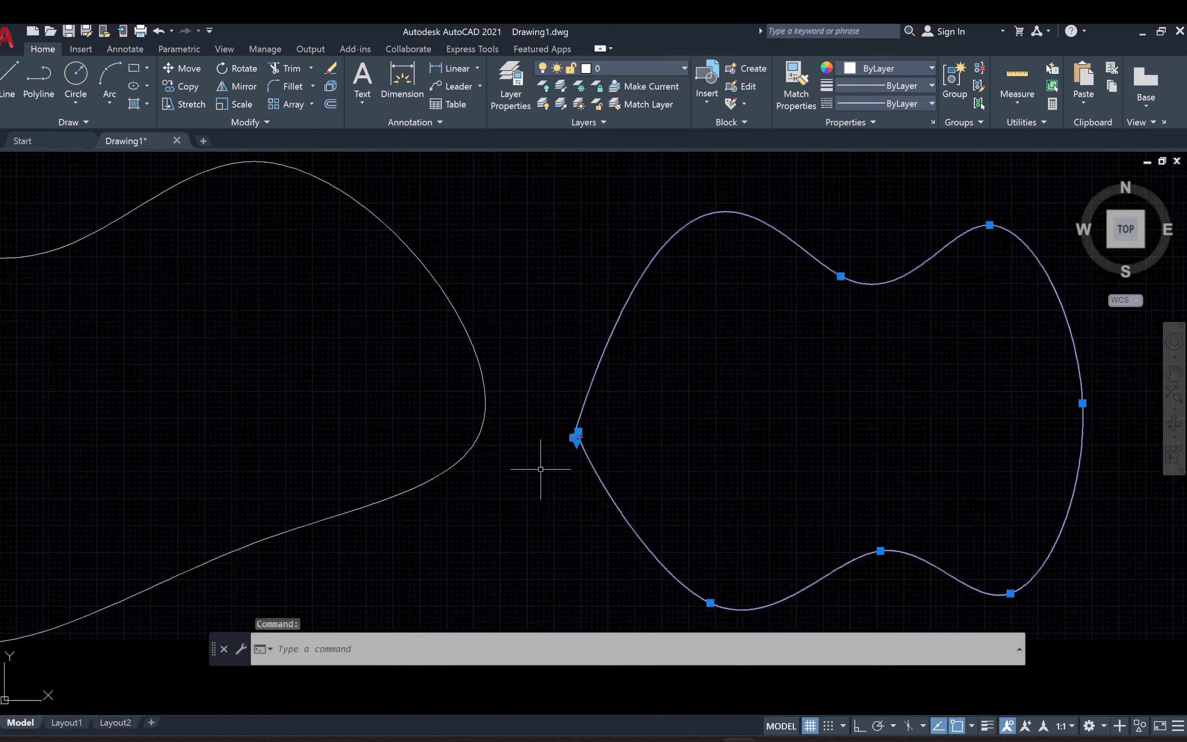
{"action": "scroll", "coordinate": [654, 397], "scroll_direction": "up", "scroll_amount": 6}
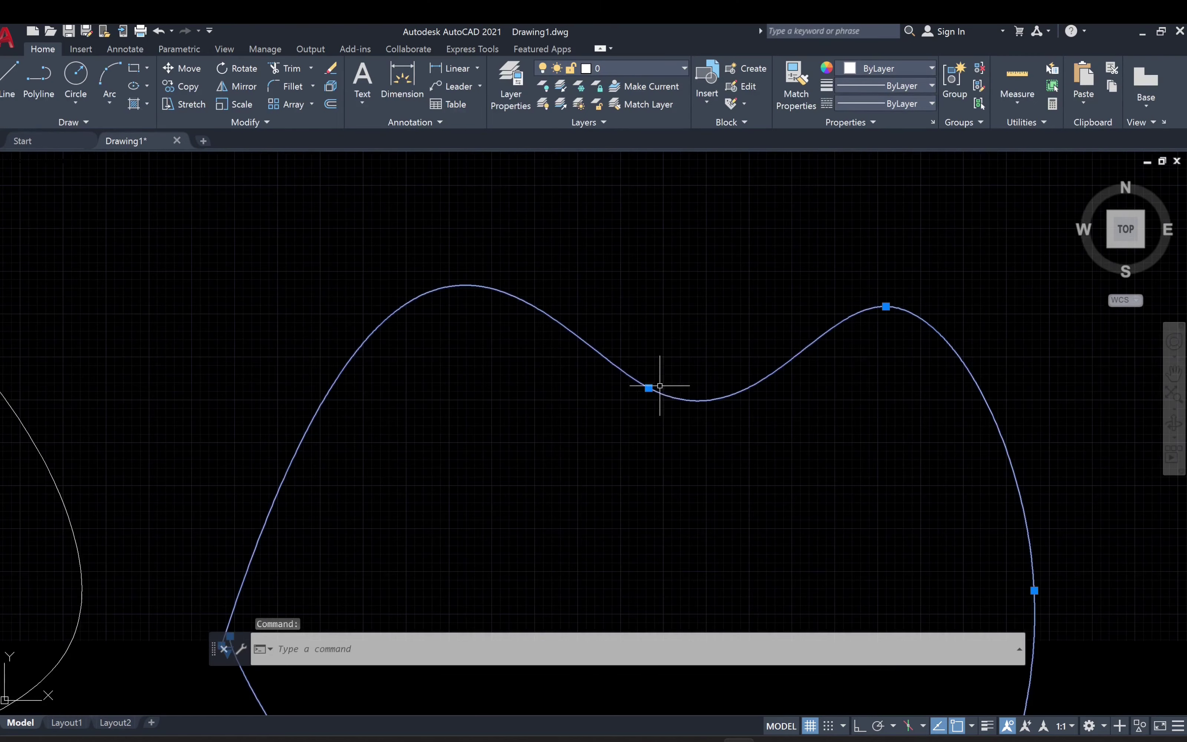
{"action": "scroll", "coordinate": [649, 389], "scroll_direction": "down", "scroll_amount": 3}
{"action": "scroll", "coordinate": [579, 406], "scroll_direction": "down", "scroll_amount": 5}
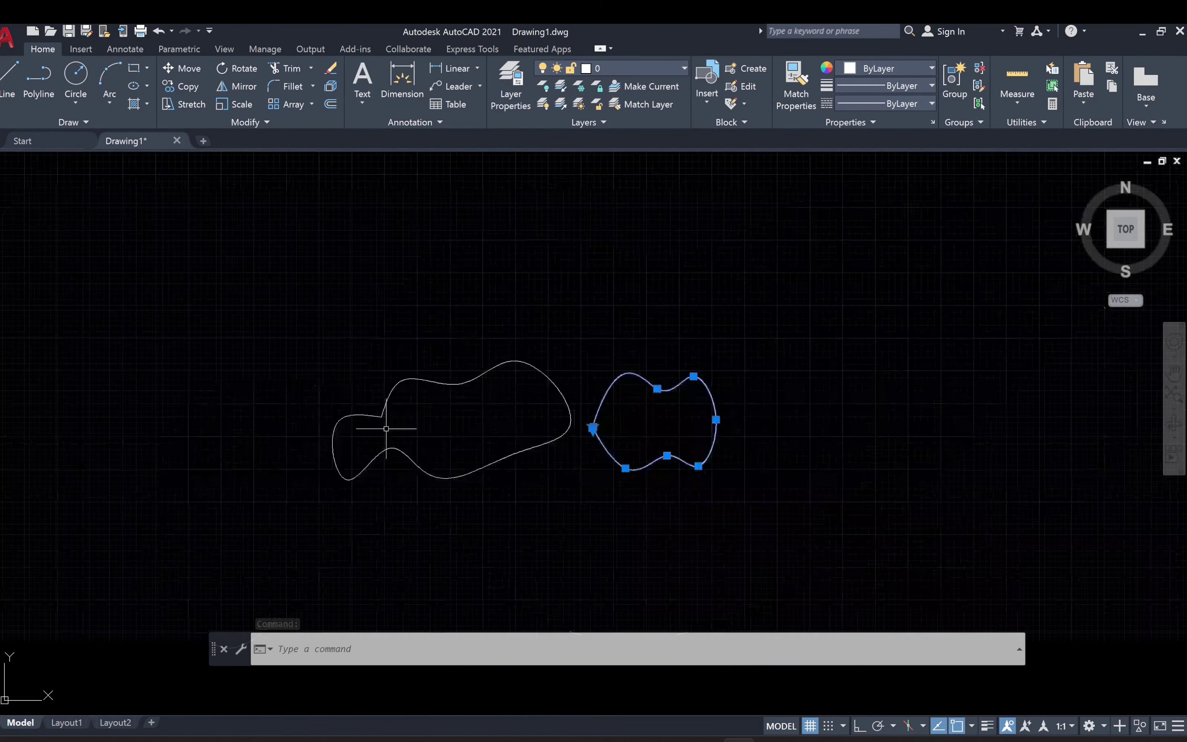
{"action": "scroll", "coordinate": [399, 407], "scroll_direction": "up", "scroll_amount": 6}
{"action": "key", "text": "Escape"}
{"action": "key", "text": "Escape"}
{"action": "key", "text": "Escape"}
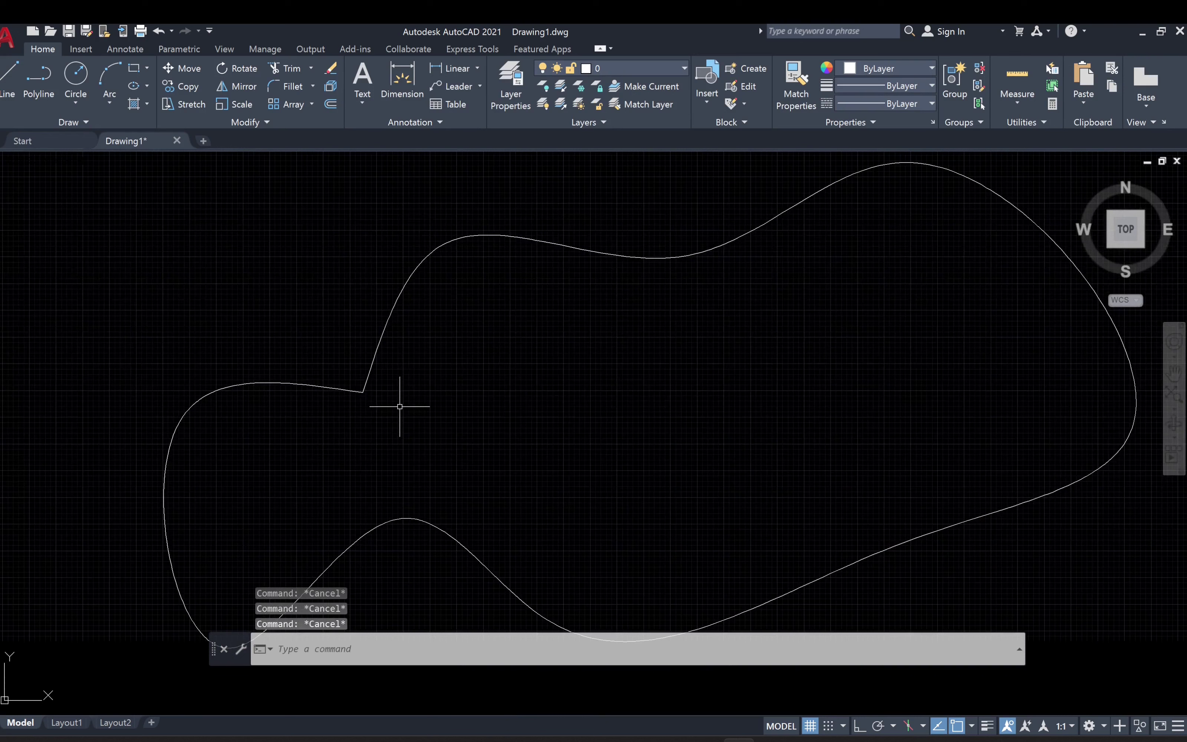
Switch the left-hand spline from fit points to control vertices.
{"action": "left_click", "coordinate": [378, 340]}
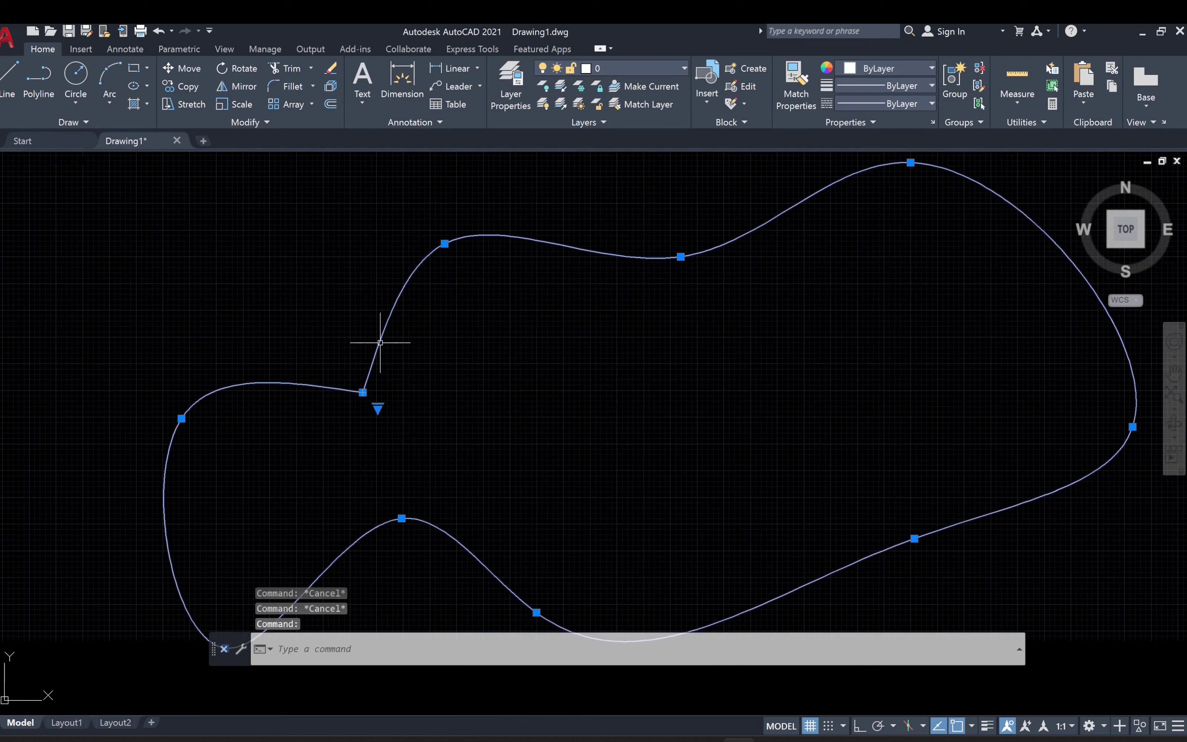
{"action": "left_click", "coordinate": [377, 407]}
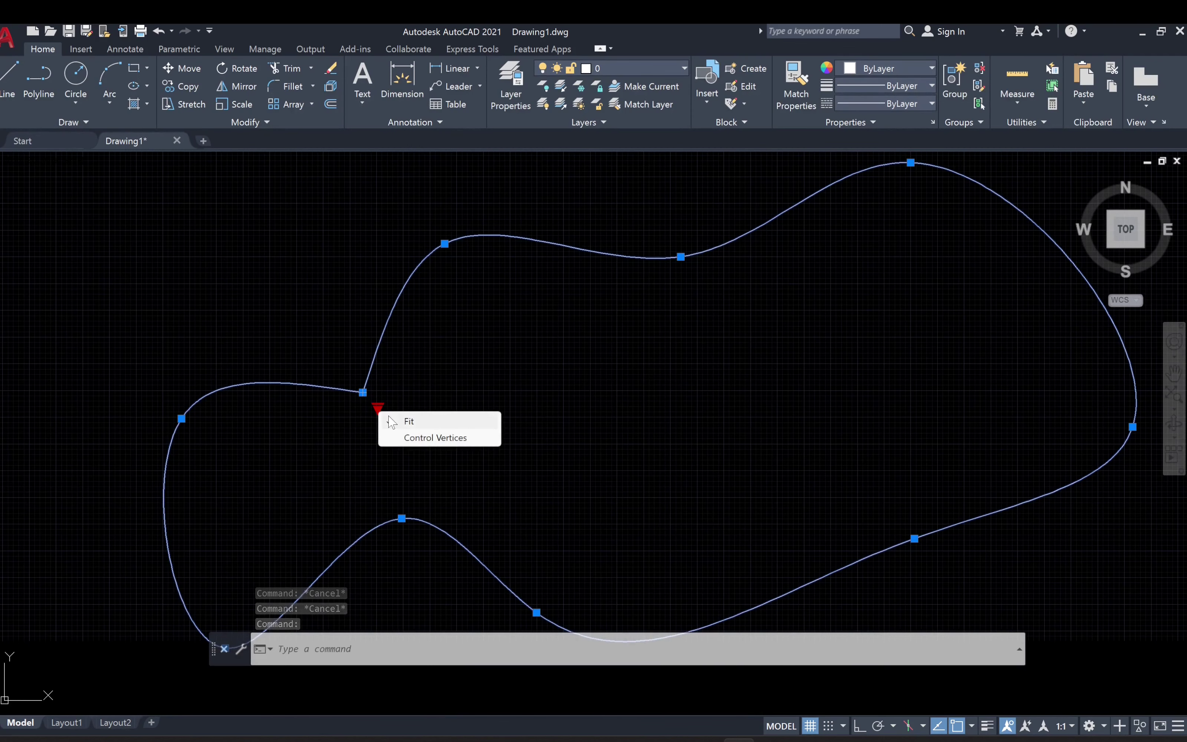
{"action": "left_click", "coordinate": [389, 438]}
Shift the left-hand spline's upper valley control vertex slightly right and move its top-right crest vertex further right.
{"action": "scroll", "coordinate": [392, 424], "scroll_direction": "down", "scroll_amount": 2}
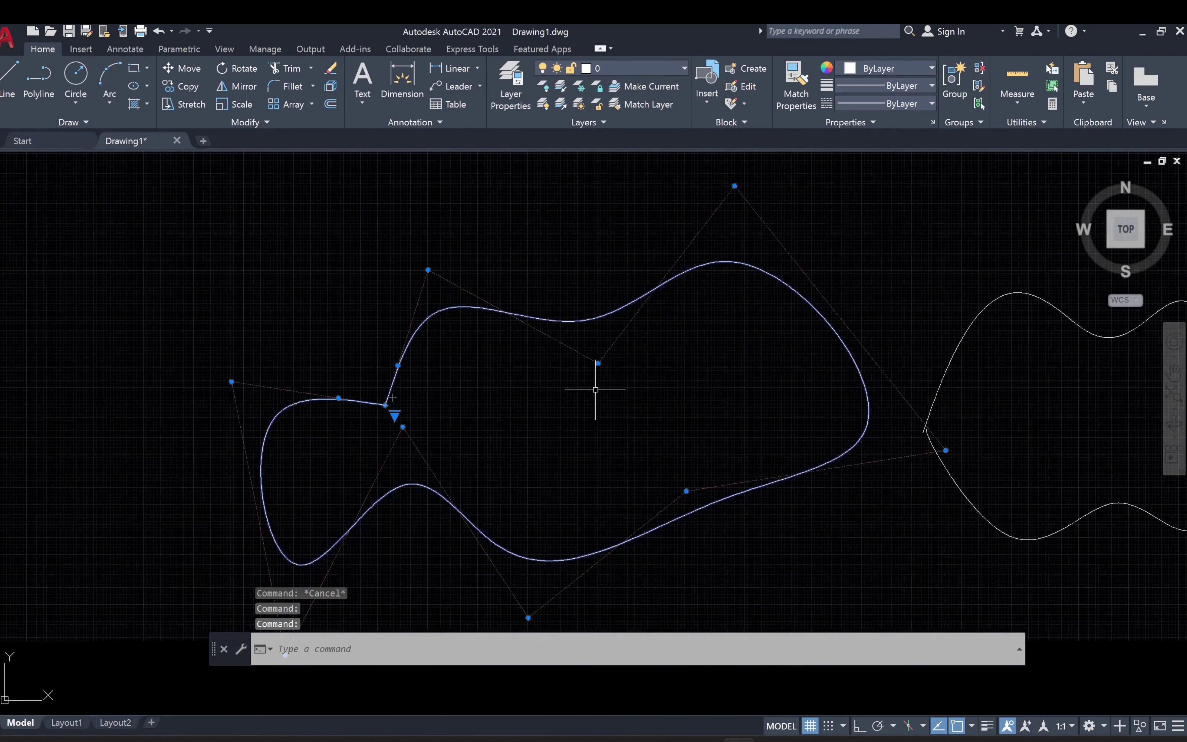
{"action": "left_click", "coordinate": [599, 363]}
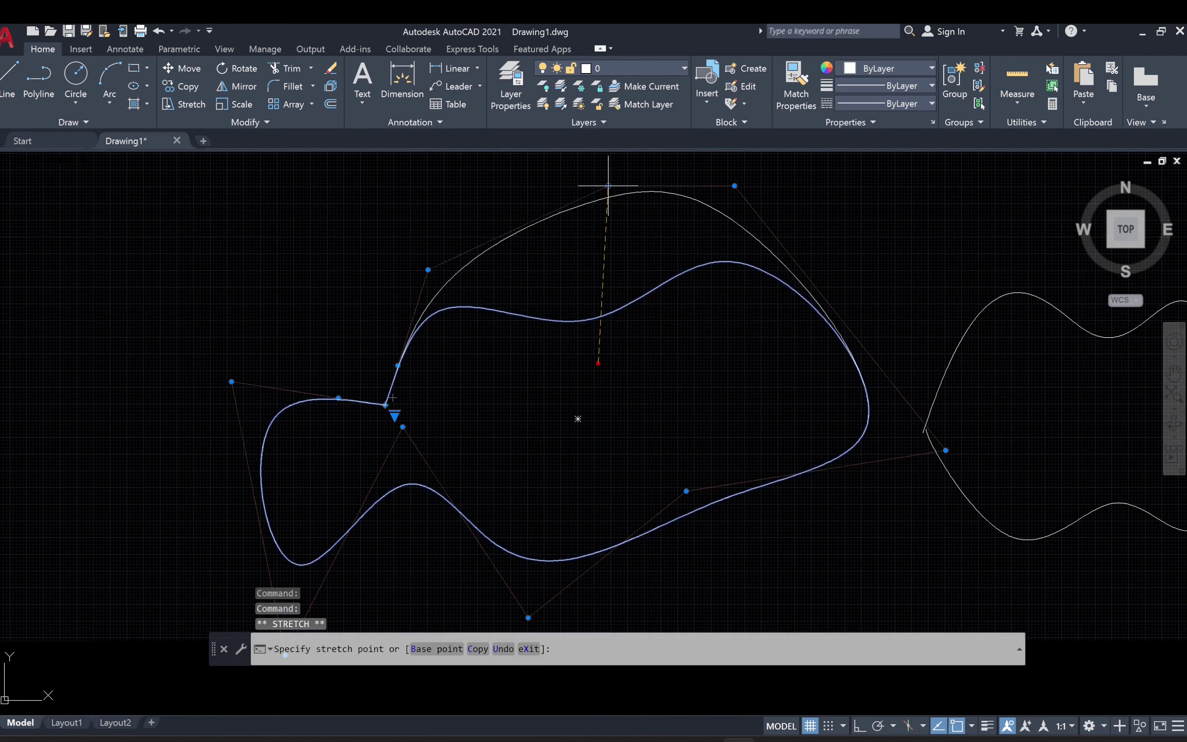
{"action": "left_click", "coordinate": [620, 361]}
{"action": "left_click", "coordinate": [734, 186]}
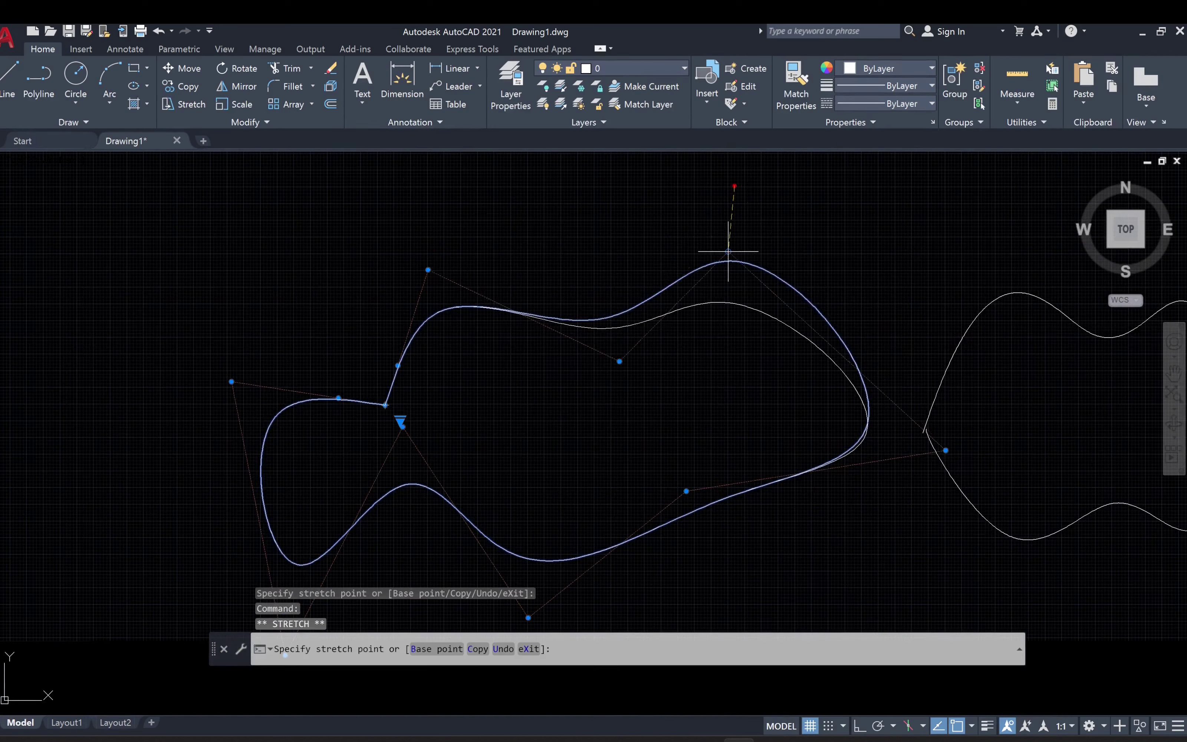
{"action": "left_click", "coordinate": [758, 190]}
{"action": "mouse_move", "coordinate": [758, 191]}
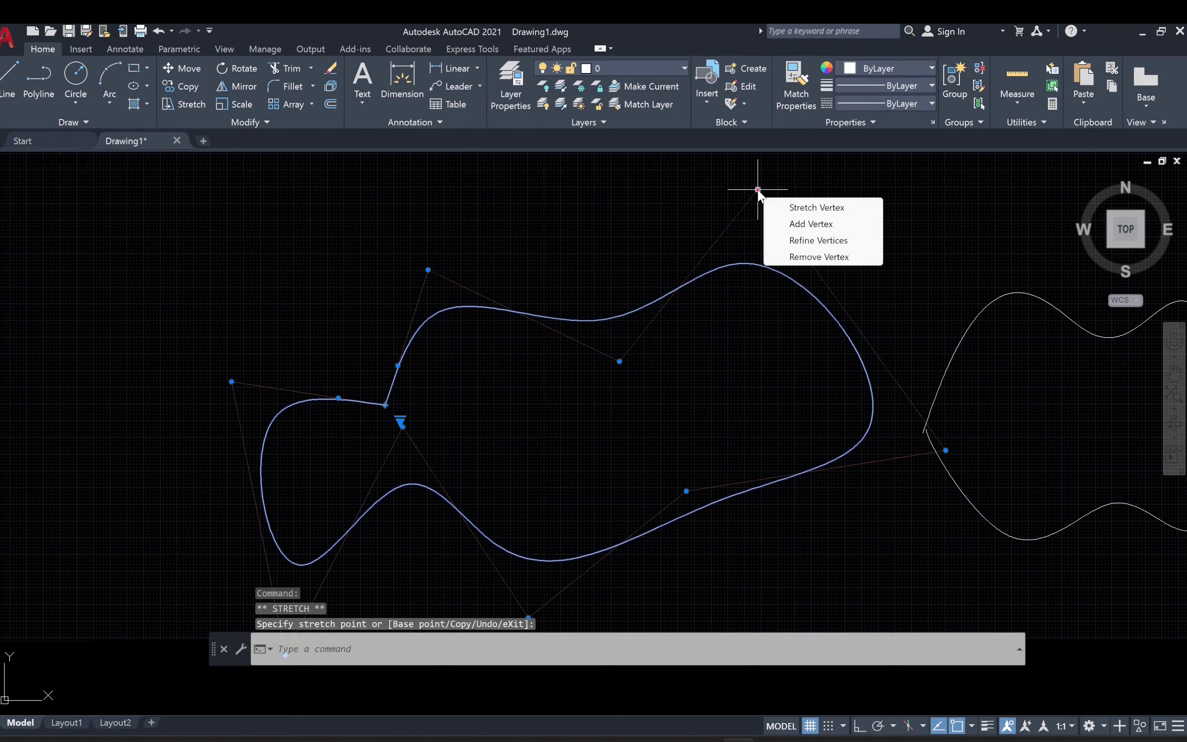
{"action": "left_click", "coordinate": [789, 191]}
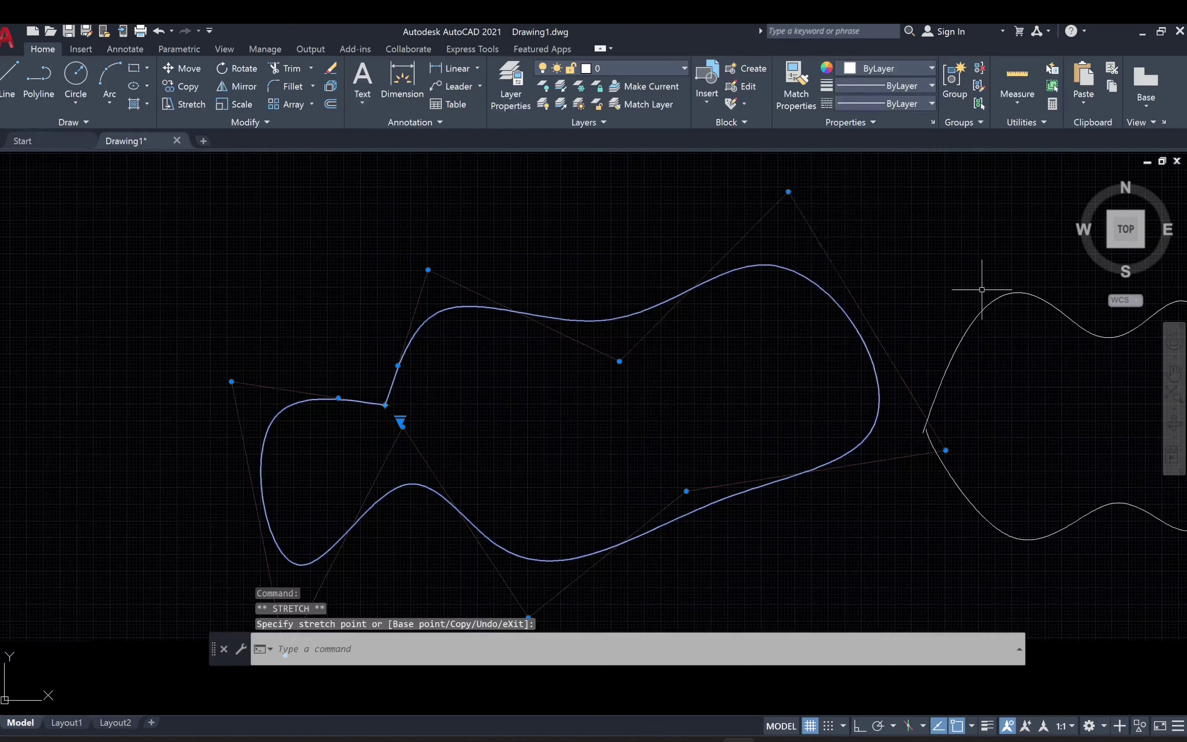